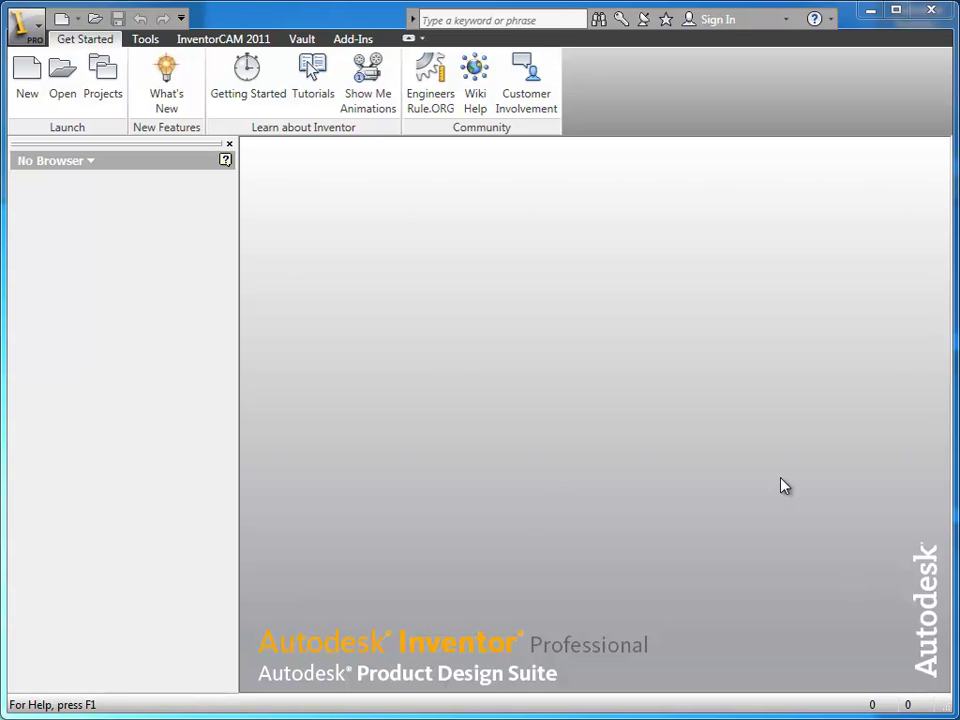
# - Create a new part from the Standard.ipt template and orbit Sketch1 into a 3-D view
pyautogui.click(27, 75)
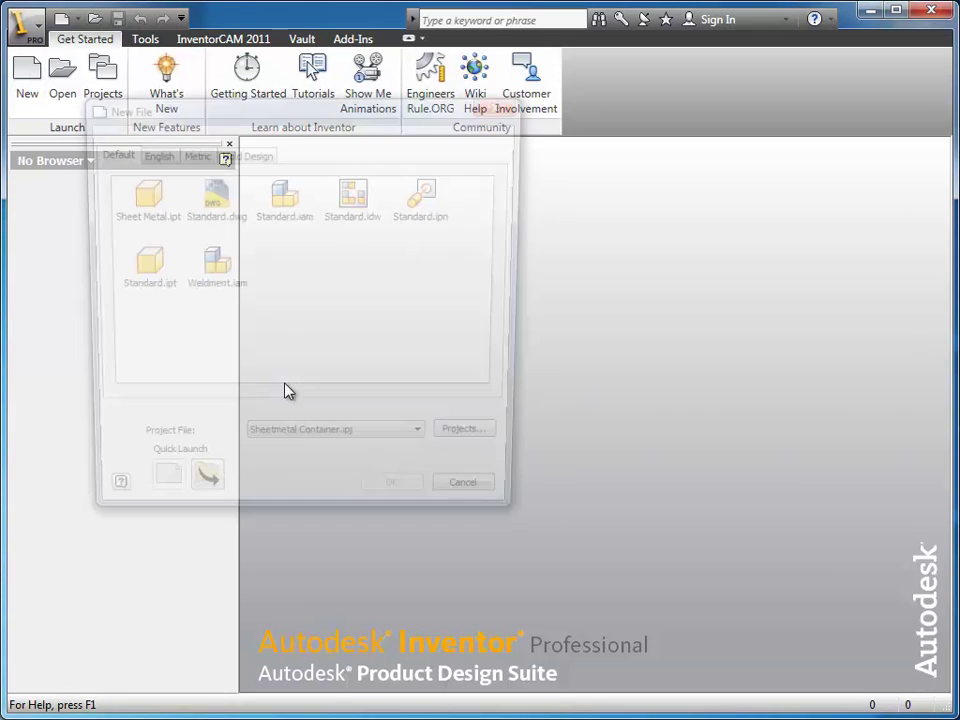
pyautogui.doubleClick(139, 266)
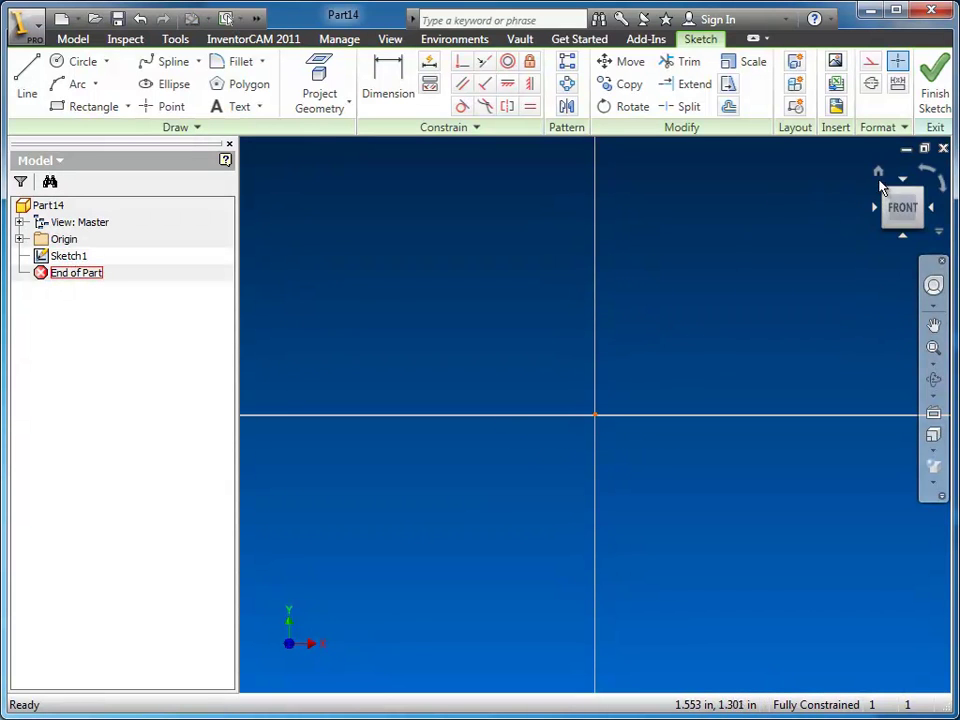
pyautogui.moveTo(900, 205)
pyautogui.mouseDown()
pyautogui.moveTo(872, 268)
pyautogui.moveTo(630, 430)
pyautogui.mouseUp()
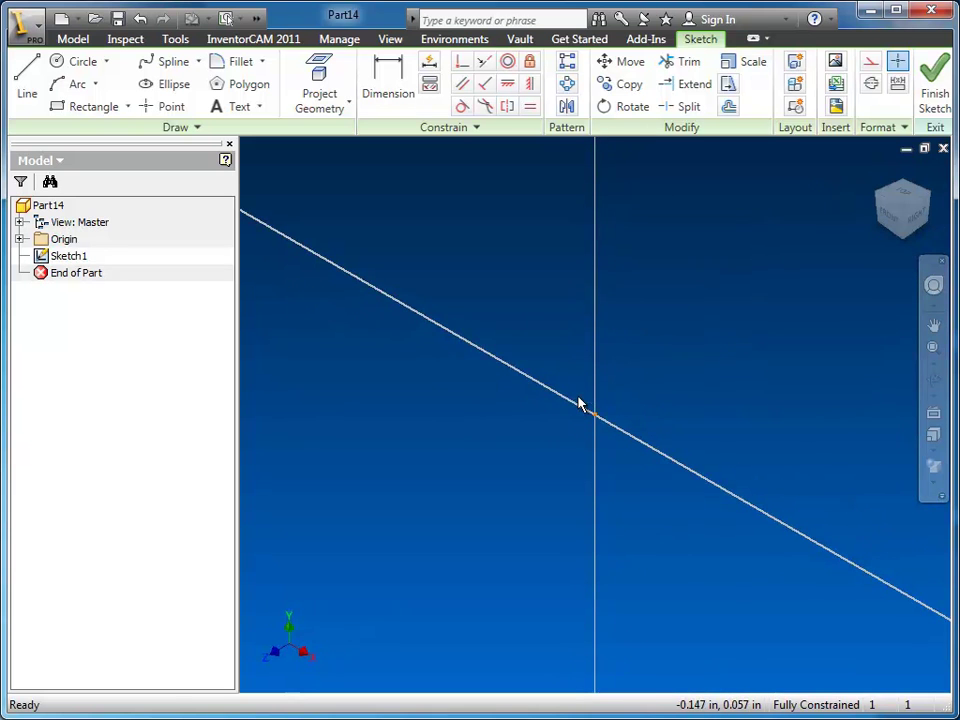
pyautogui.moveTo(573, 403)
pyautogui.keyDown('shift'); pyautogui.mouseDown(button='middle')
pyautogui.moveTo(598, 332)
pyautogui.moveTo(594, 349)
pyautogui.moveTo(650, 304)
pyautogui.moveTo(615, 285)
pyautogui.moveTo(609, 296)
pyautogui.mouseUp(button='middle'); pyautogui.keyUp('shift')
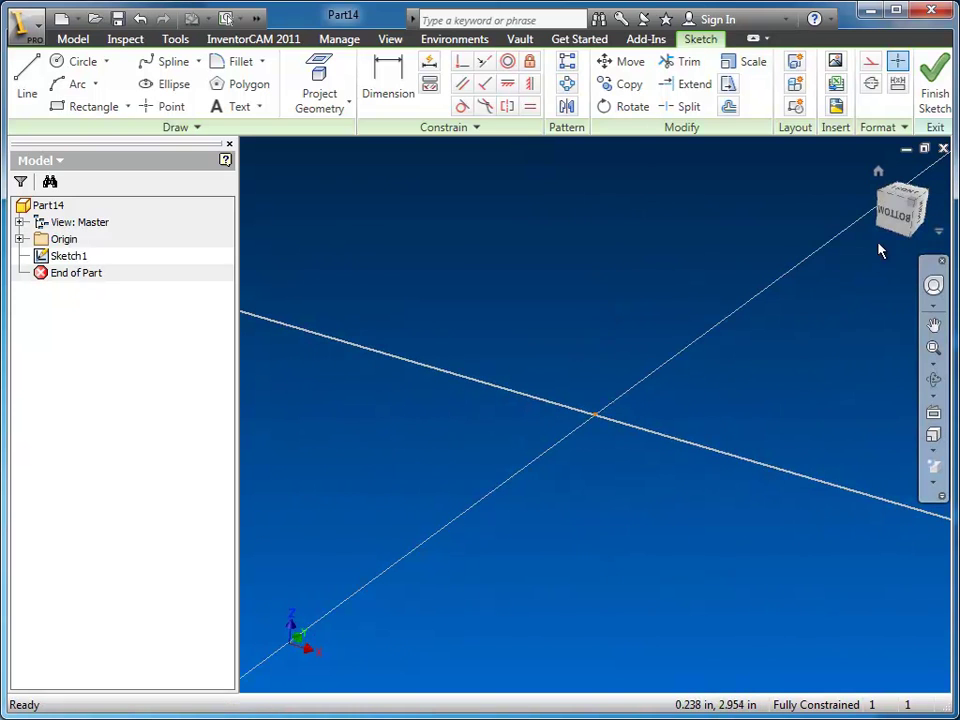
# - Set the ViewCube corner view as the Home view
pyautogui.click(912, 202)
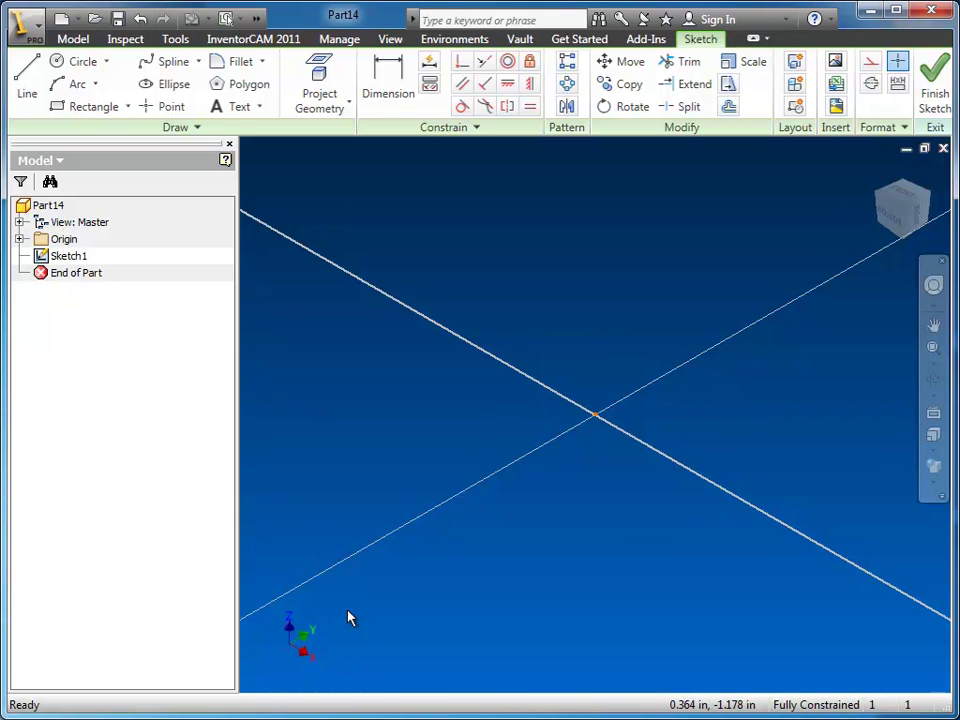
pyautogui.moveTo(905, 212)
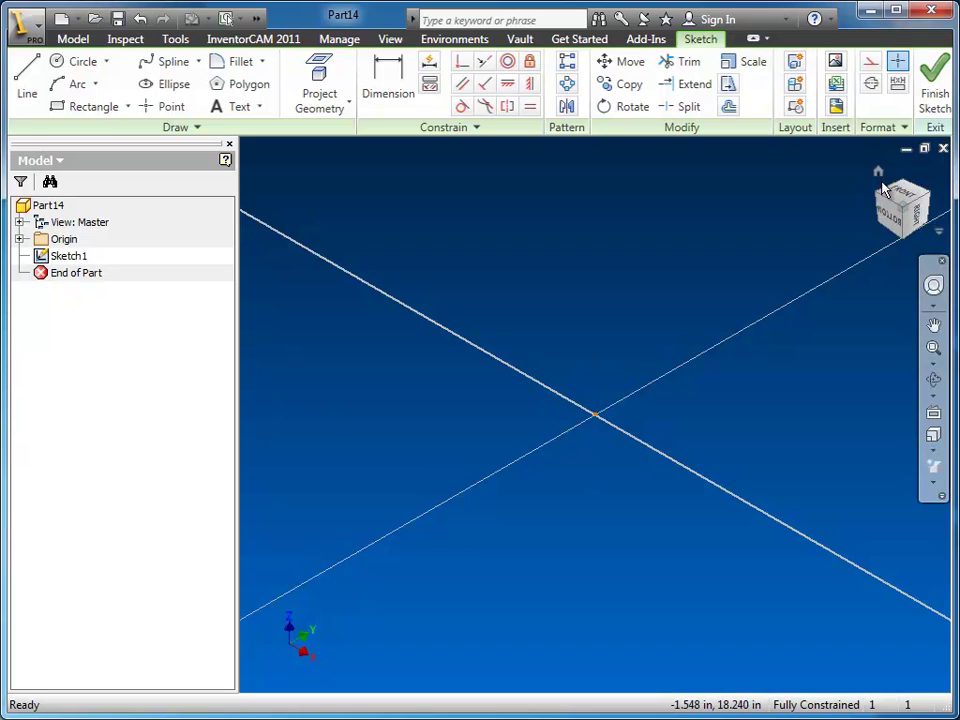
pyautogui.rightClick(903, 200)
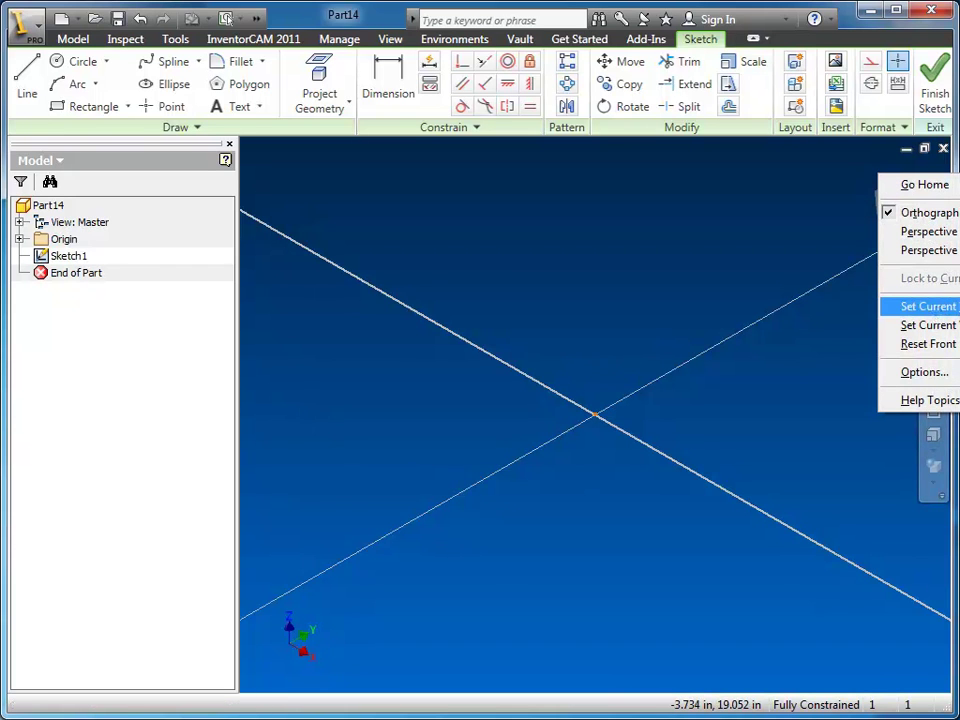
pyautogui.click(928, 306)
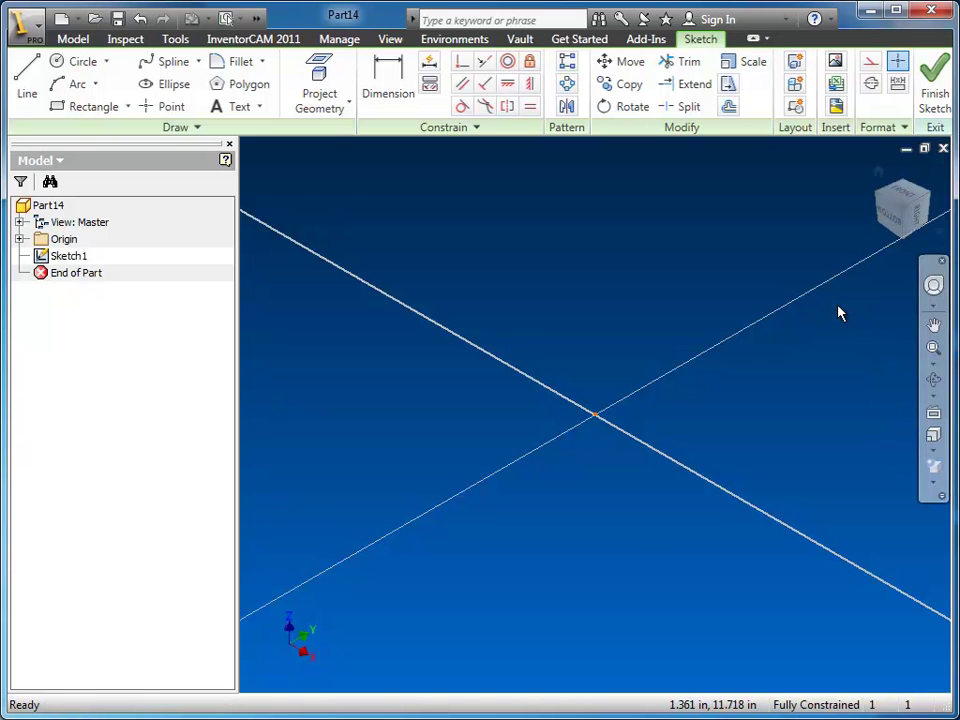
# - Set the bottom view as the Front view, then return to Home with the origin shifted lower-left
pyautogui.click(891, 220)
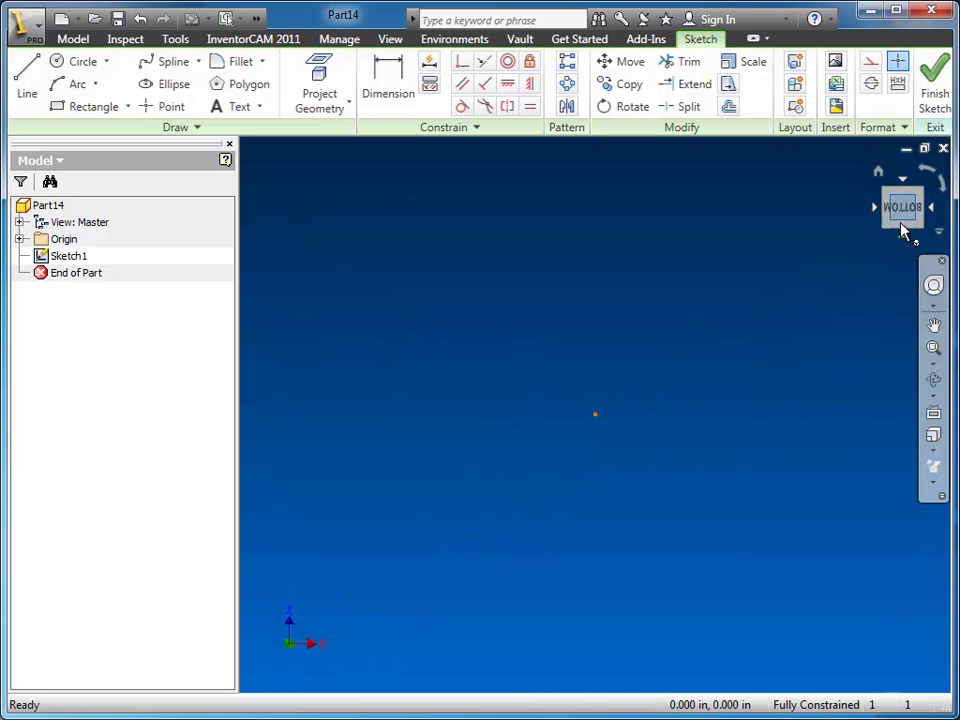
pyautogui.rightClick(902, 208)
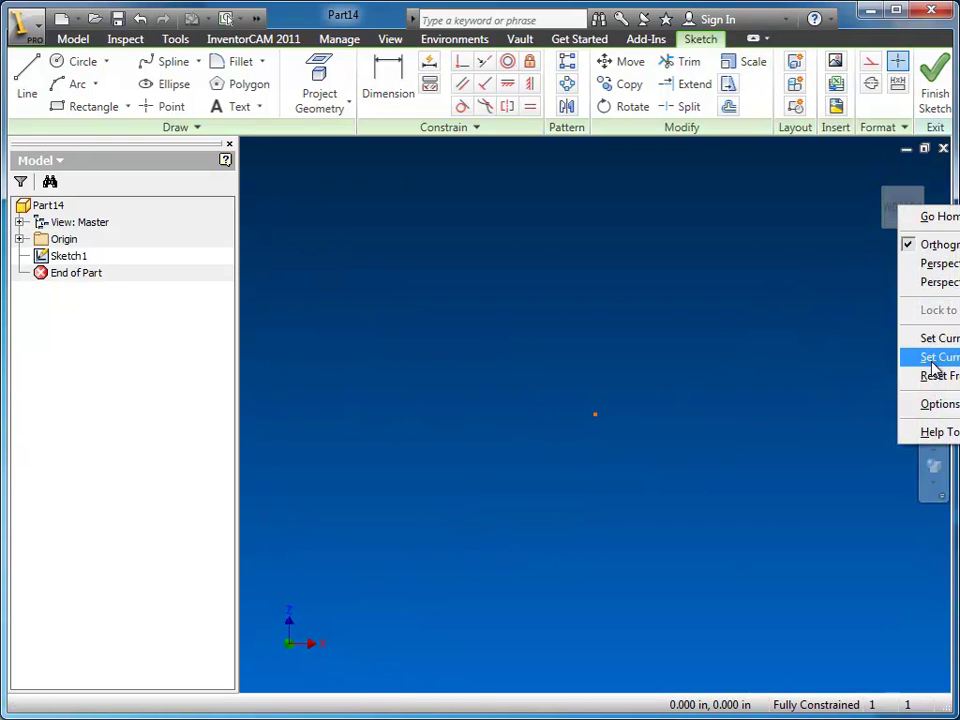
pyautogui.click(945, 357)
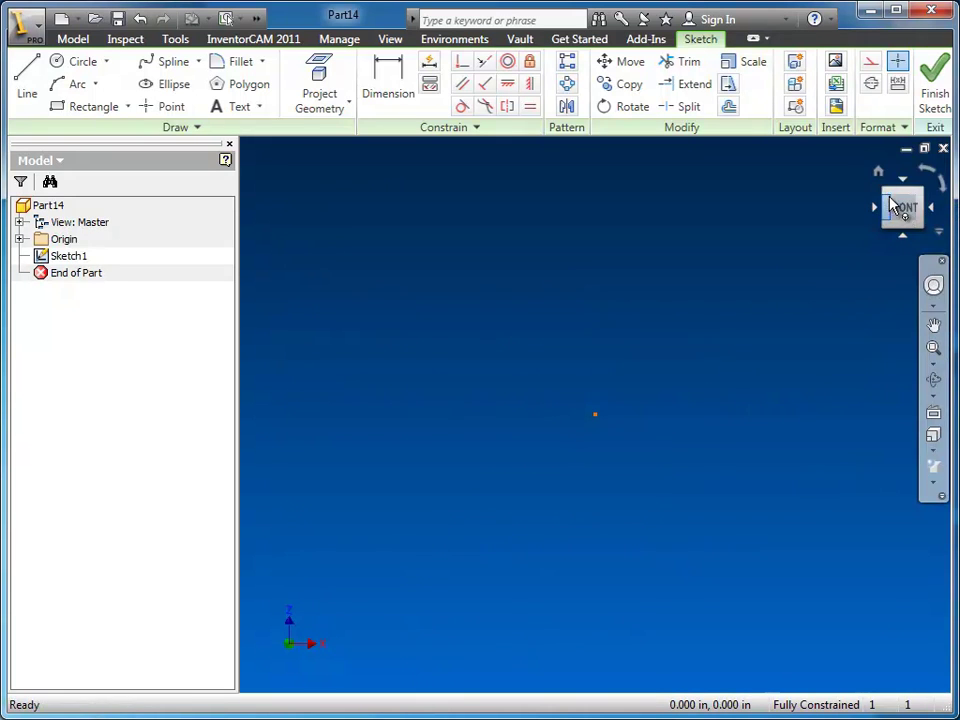
pyautogui.click(878, 171)
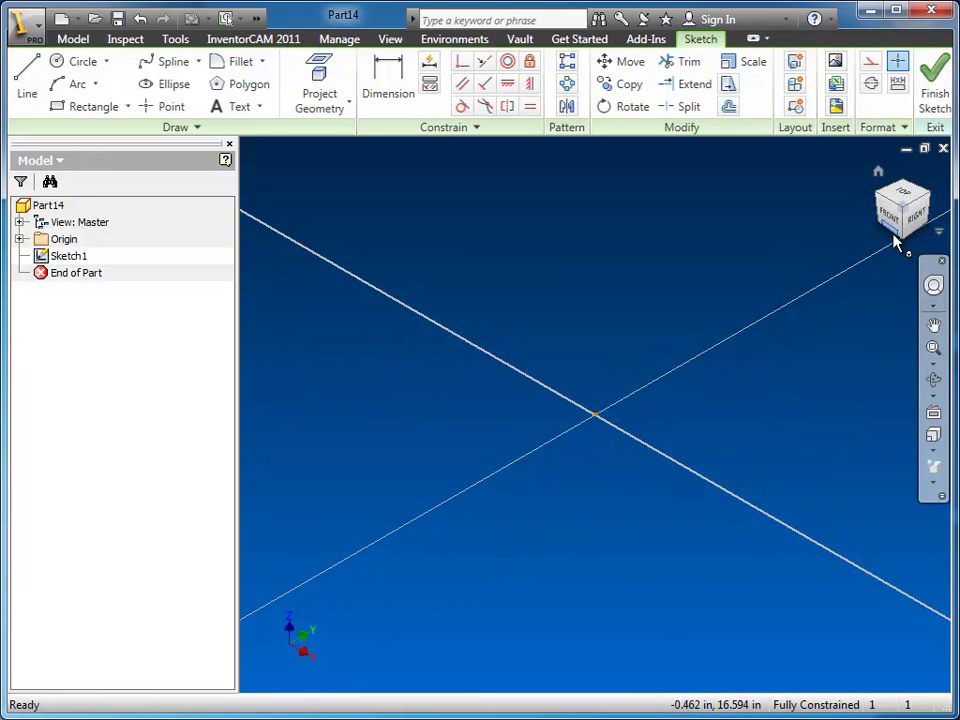
pyautogui.moveTo(654, 407)
pyautogui.mouseDown(button='middle')
pyautogui.moveTo(536, 476)
pyautogui.moveTo(668, 435)
pyautogui.mouseUp(button='middle')
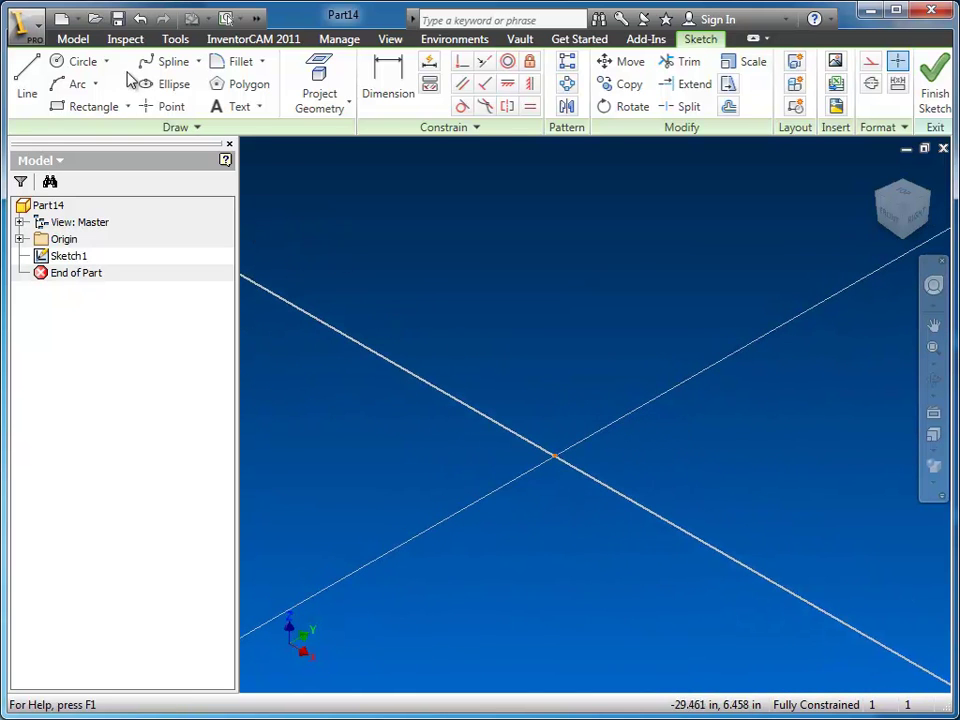
# - Draw a 3.5 diameter centre-point circle on the sketch origin and finish Sketch1
pyautogui.click(75, 63)
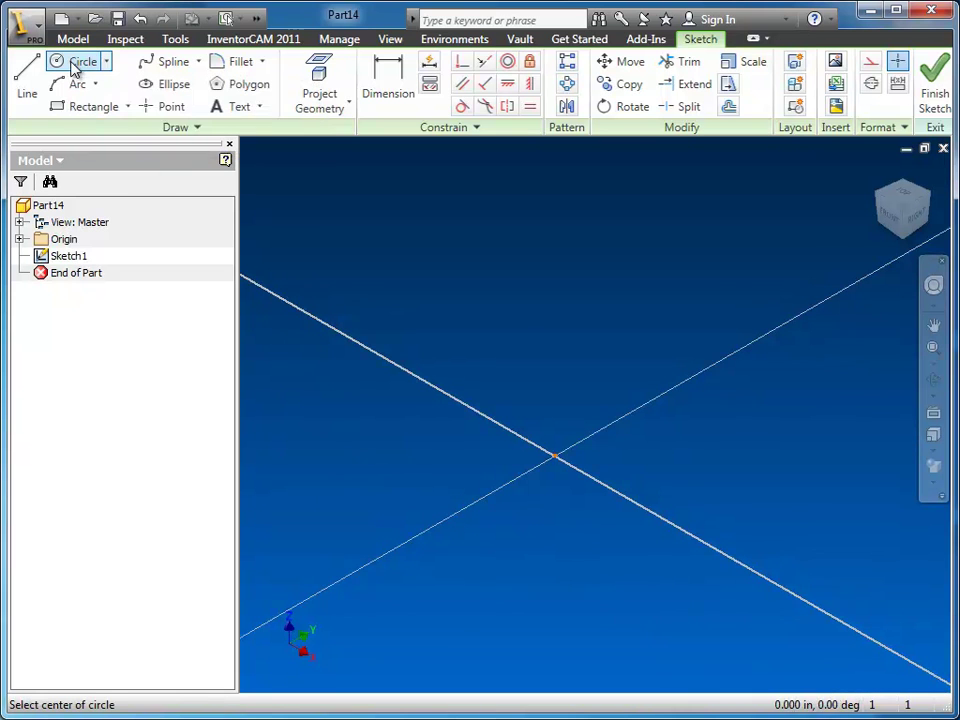
pyautogui.click(555, 456)
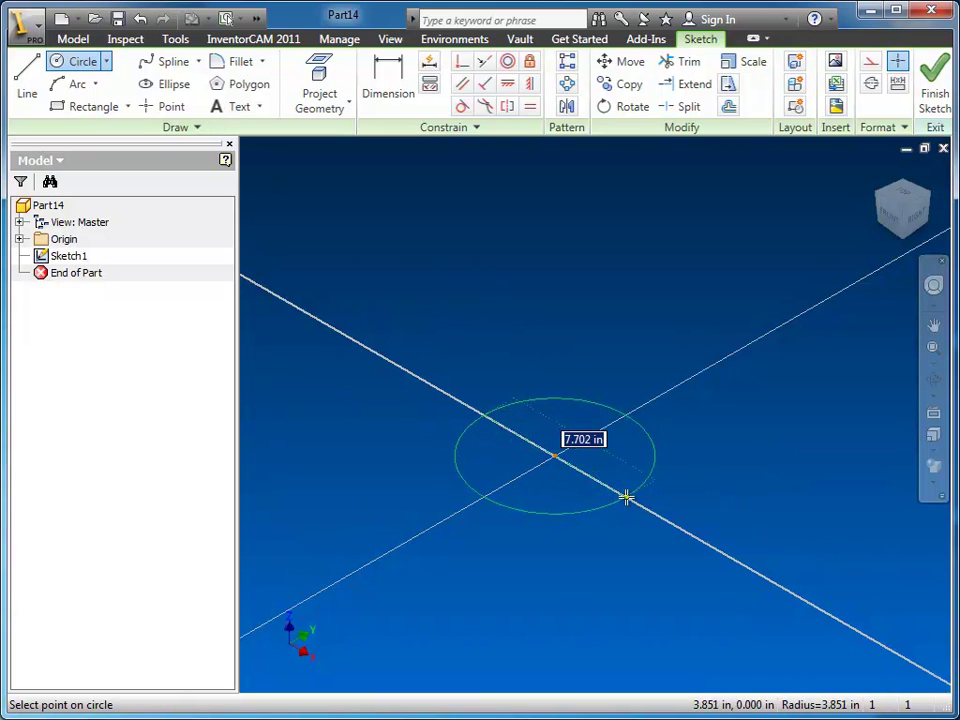
pyautogui.write('3.5')
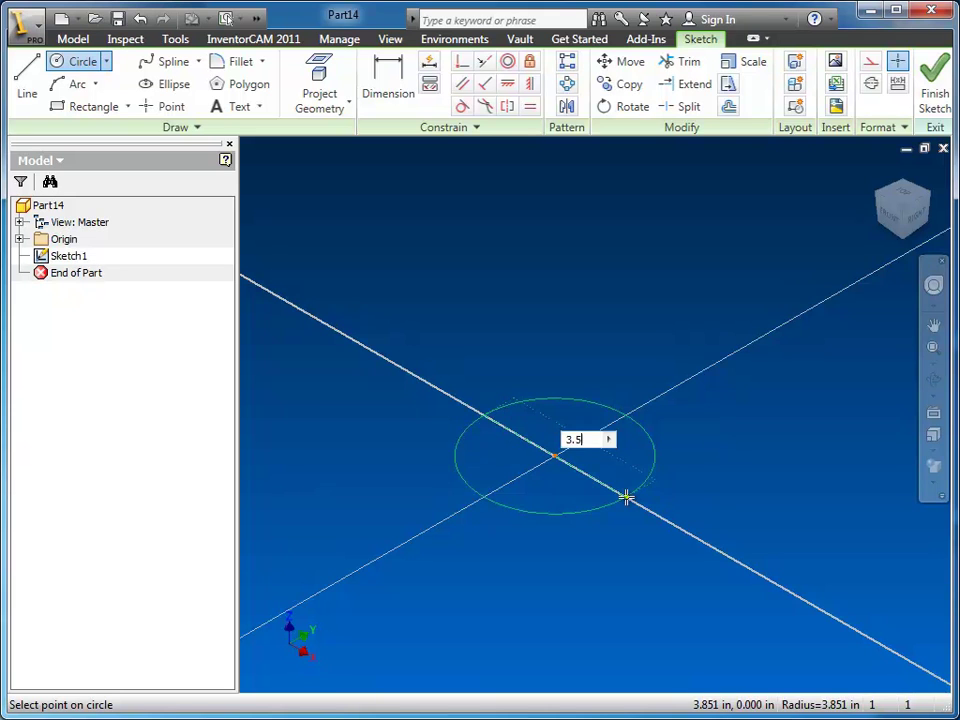
pyautogui.press('Return')
pyautogui.press('Escape')
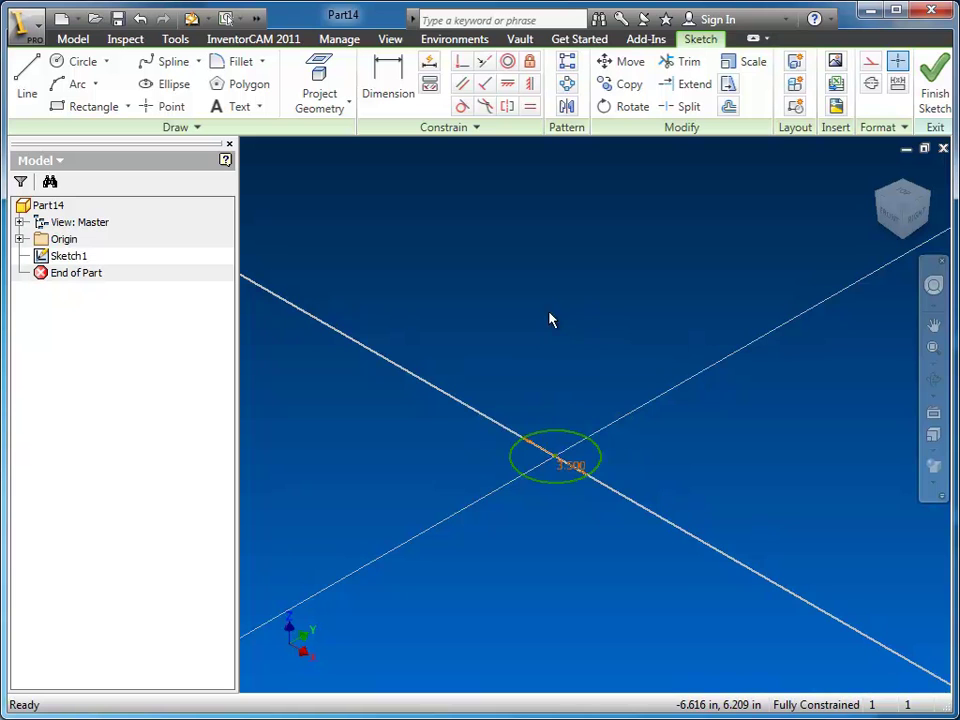
pyautogui.rightClick(557, 279)
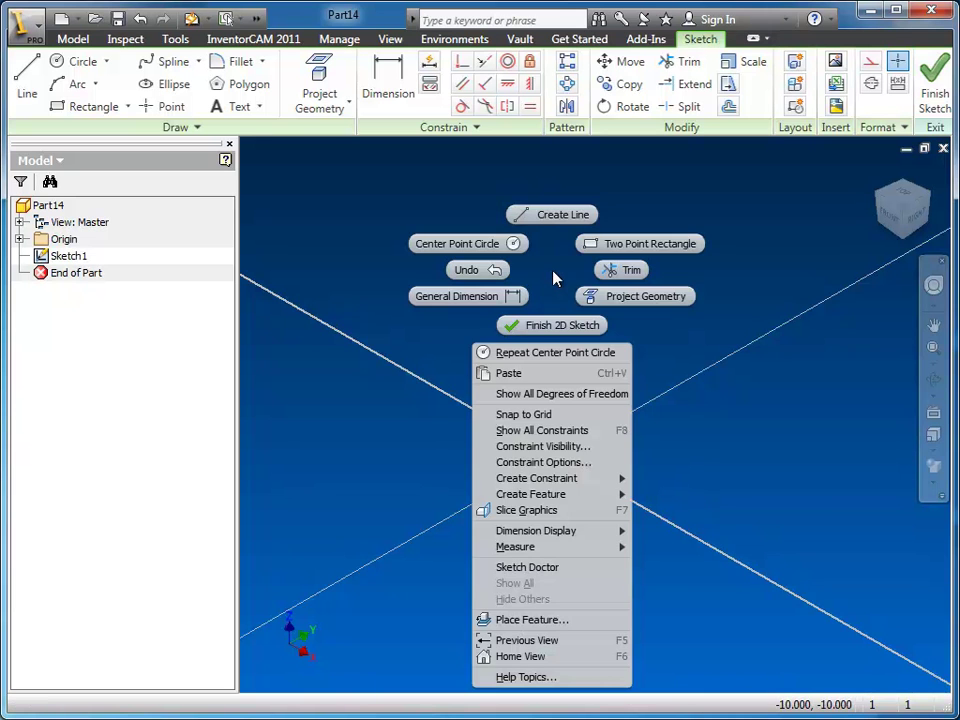
pyautogui.click(553, 322)
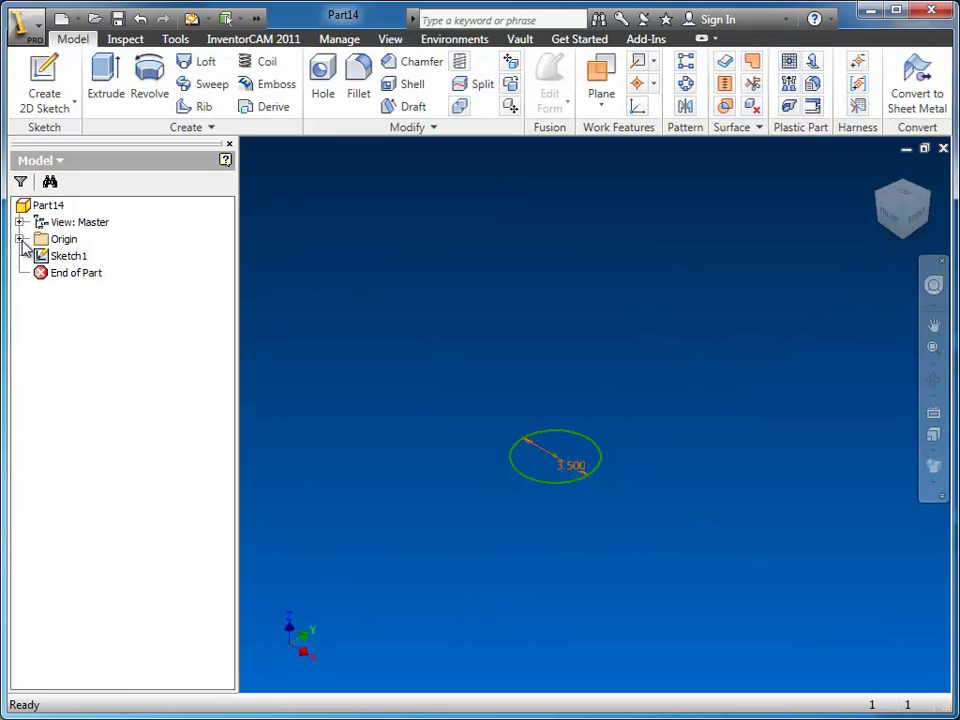
# - Turn on visibility of the XY Plane in the Origin folder
pyautogui.click(19, 241)
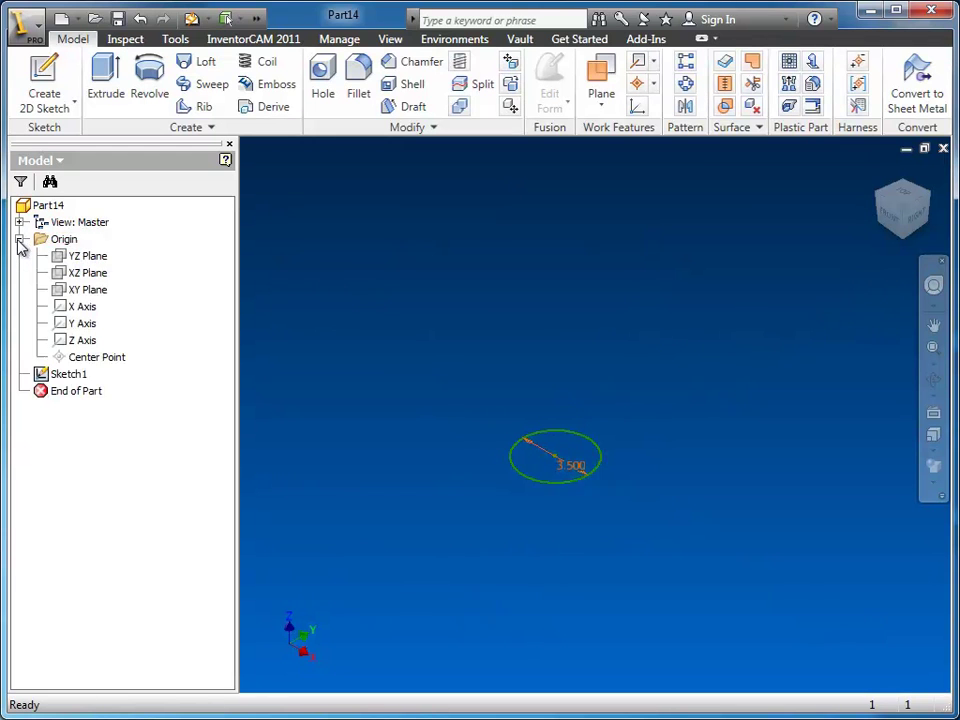
pyautogui.click(86, 290)
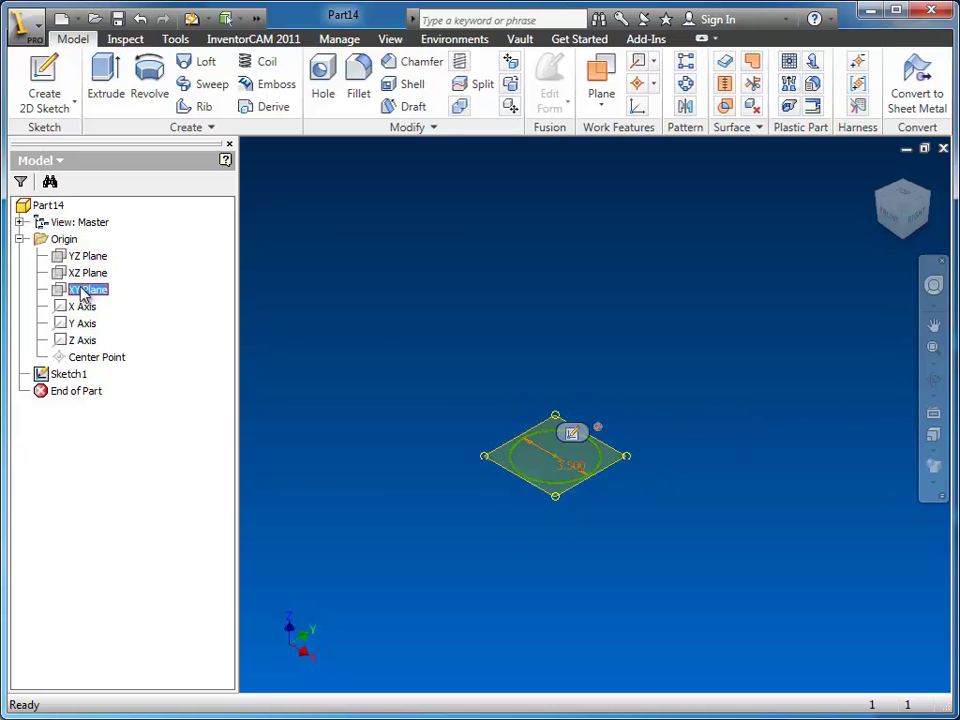
pyautogui.rightClick(84, 292)
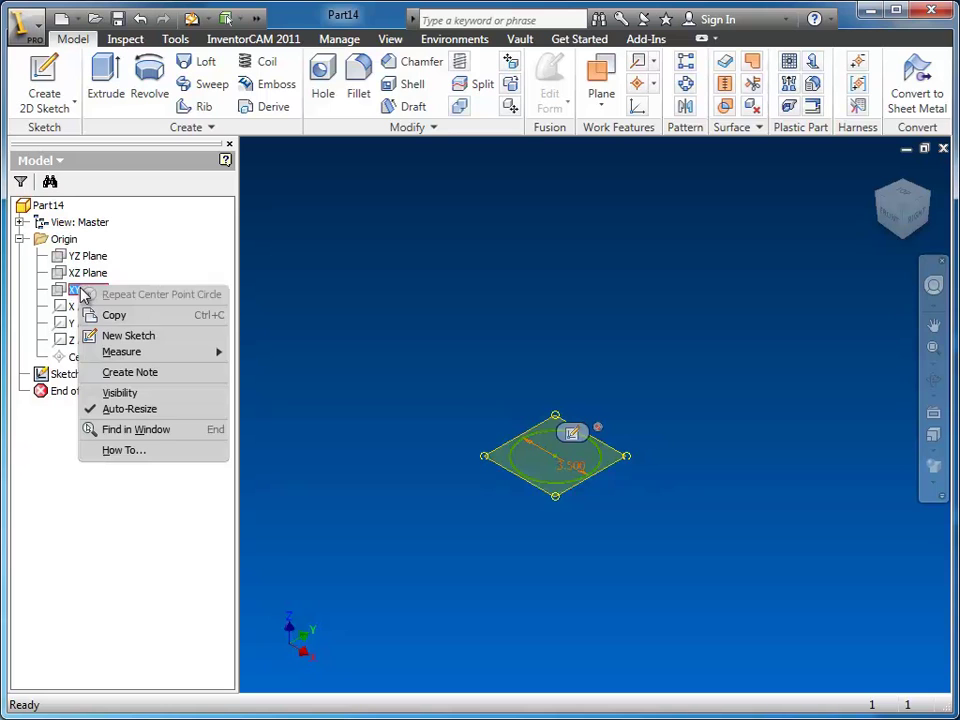
pyautogui.click(124, 392)
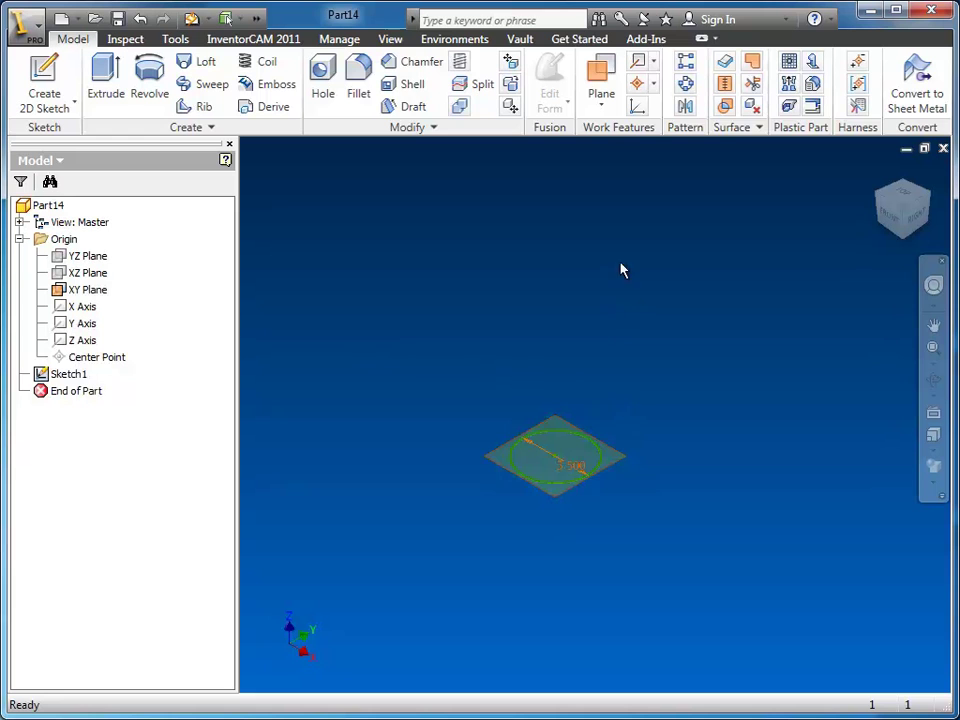
pyautogui.moveTo(628, 425)
pyautogui.mouseDown(button='middle')
pyautogui.moveTo(636, 443)
pyautogui.moveTo(739, 451)
pyautogui.moveTo(709, 454)
pyautogui.mouseUp(button='middle')
pyautogui.scroll(-3, 643, 461)
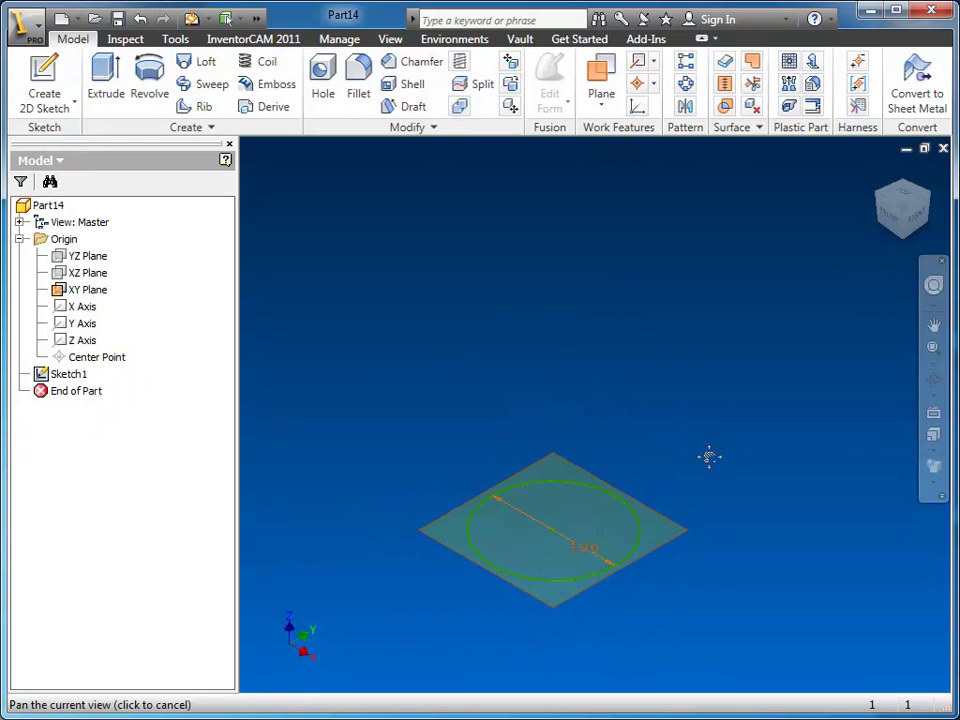
# - Create a trial work plane offset 3.8125 in with a sketch, then undo both
pyautogui.click(604, 80)
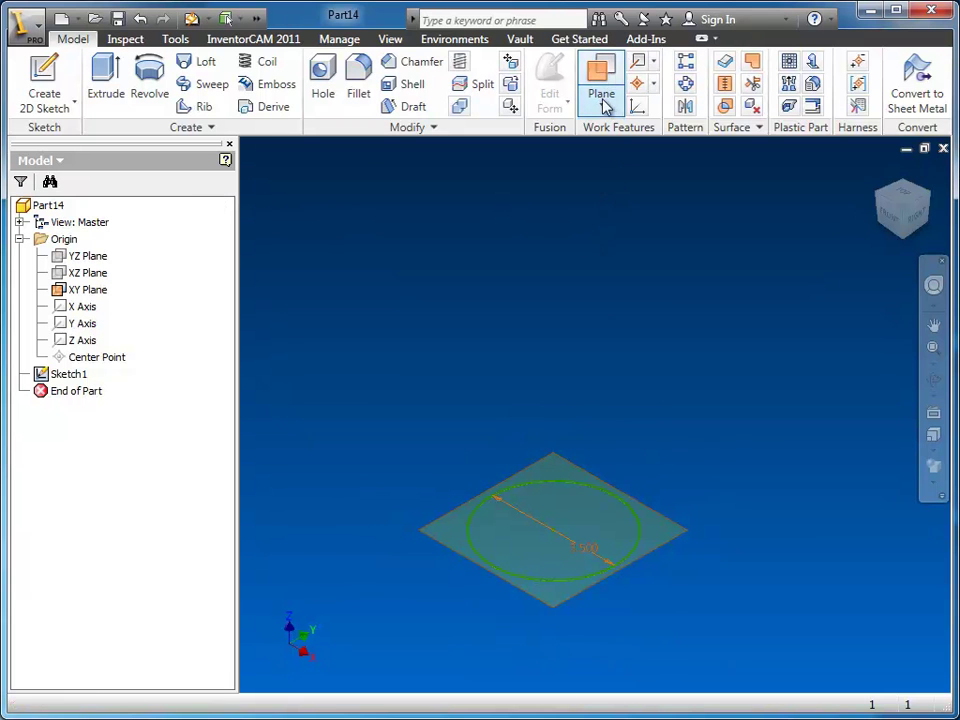
pyautogui.moveTo(568, 467); pyautogui.dragTo(562, 274)
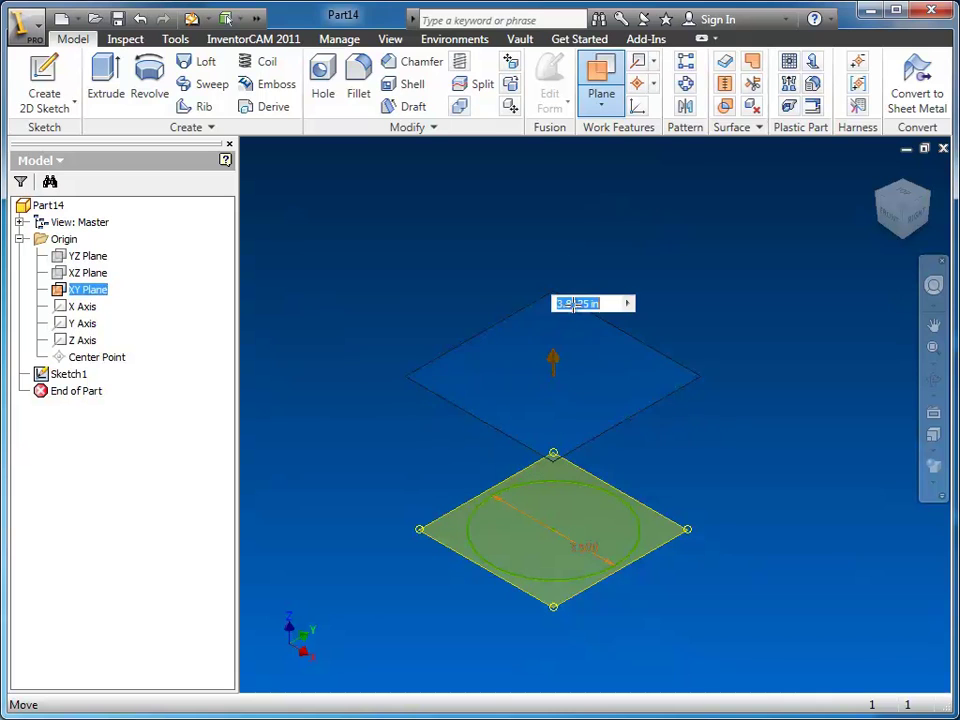
pyautogui.click(560, 326)
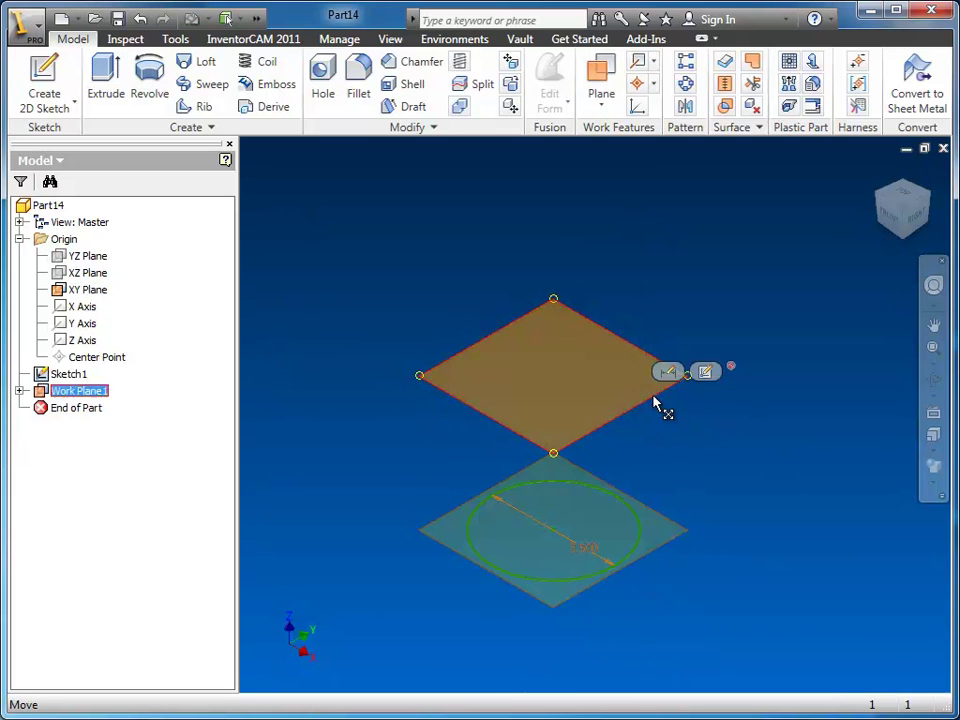
pyautogui.click(707, 373)
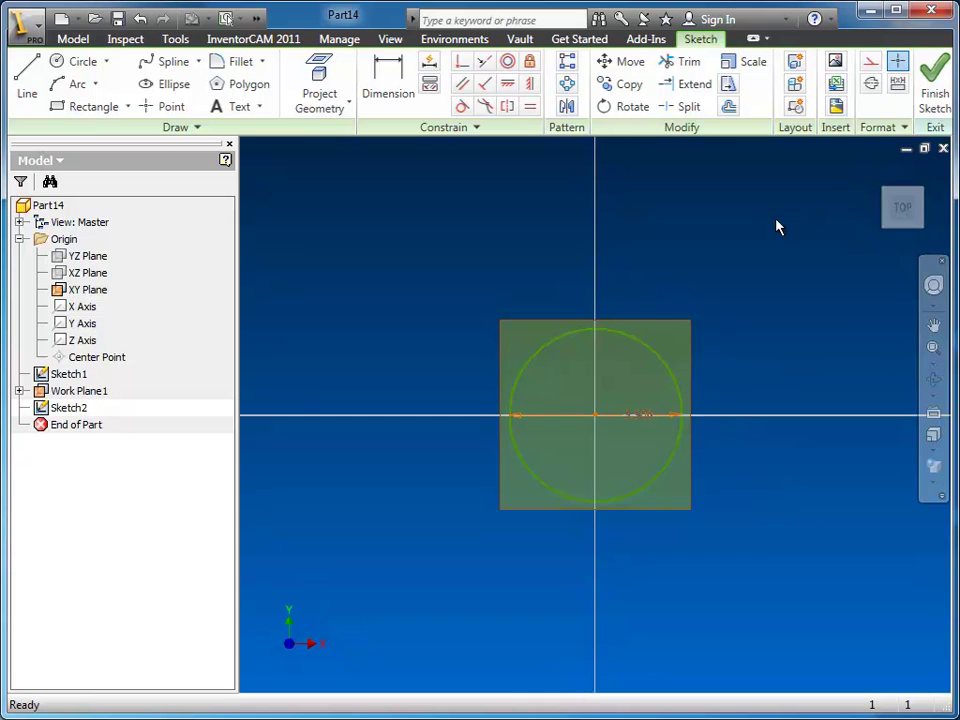
pyautogui.hotkey('ctrl', 'z')
pyautogui.hotkey('ctrl', 'z')
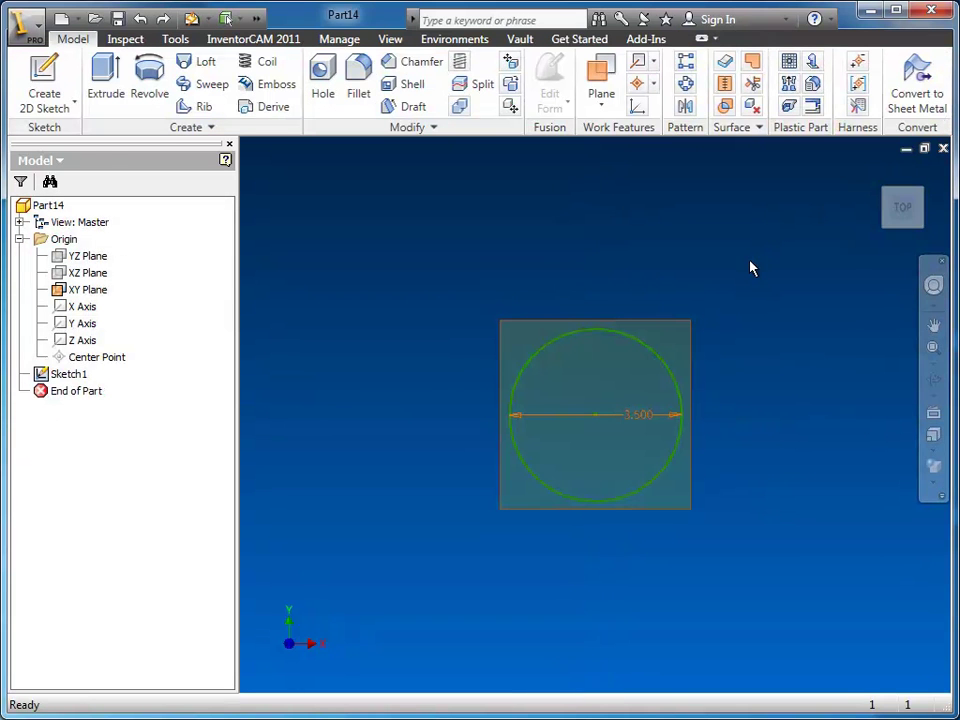
pyautogui.click(920, 189)
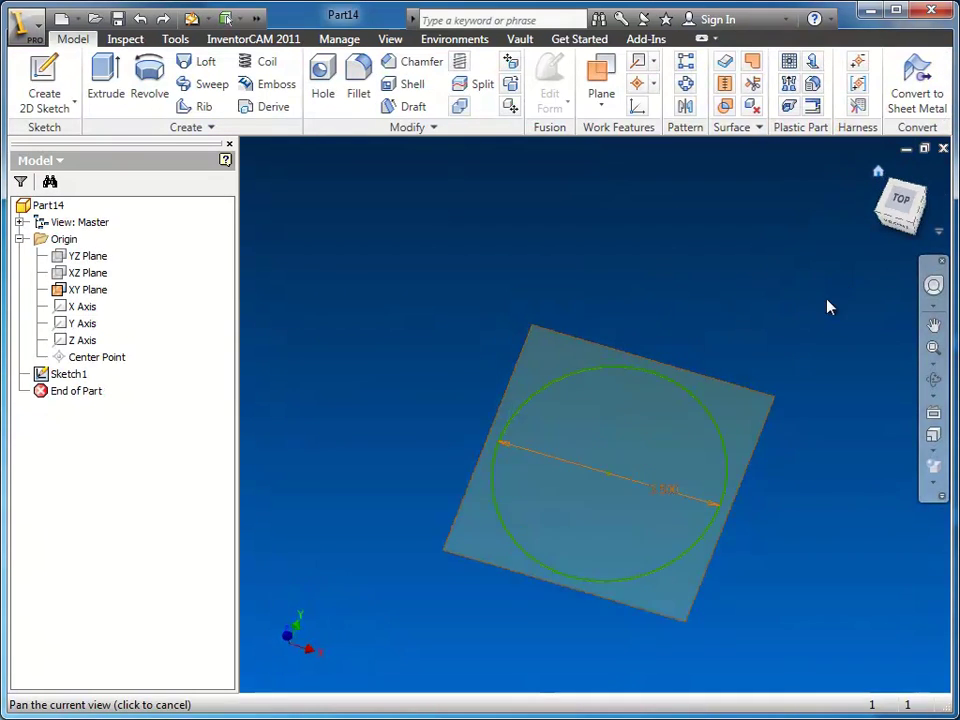
pyautogui.scroll(-3, 709, 393)
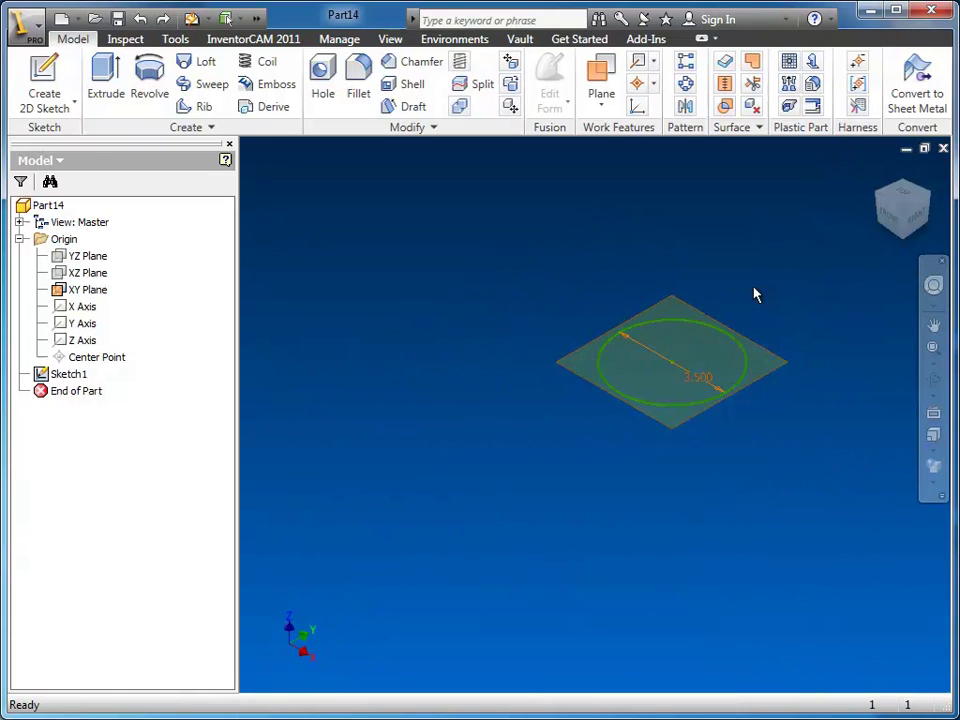
pyautogui.moveTo(754, 294); pyautogui.dragTo(650, 444, button='middle')
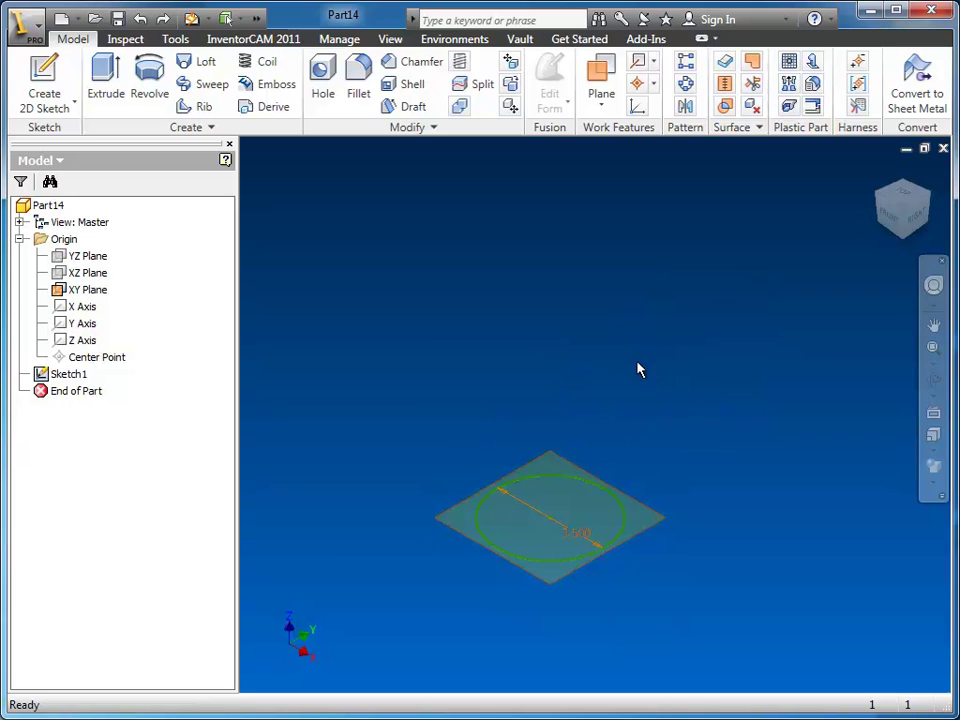
# - Create Sketch2 on a work plane offset 4.000 in above the XY Plane
pyautogui.click(46, 87)
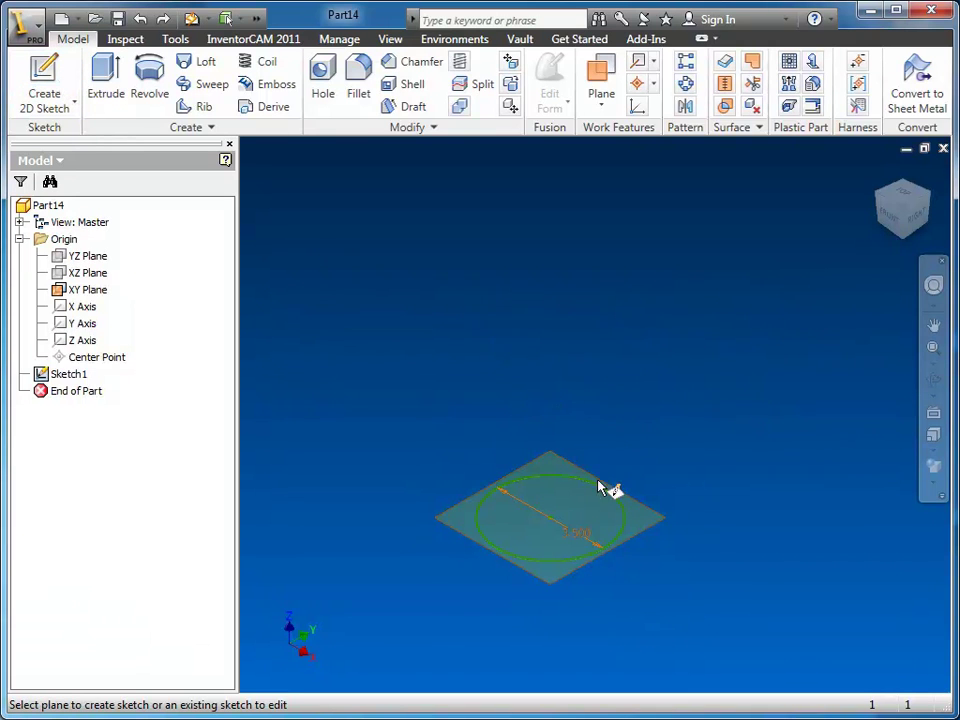
pyautogui.moveTo(644, 540); pyautogui.dragTo(638, 400)
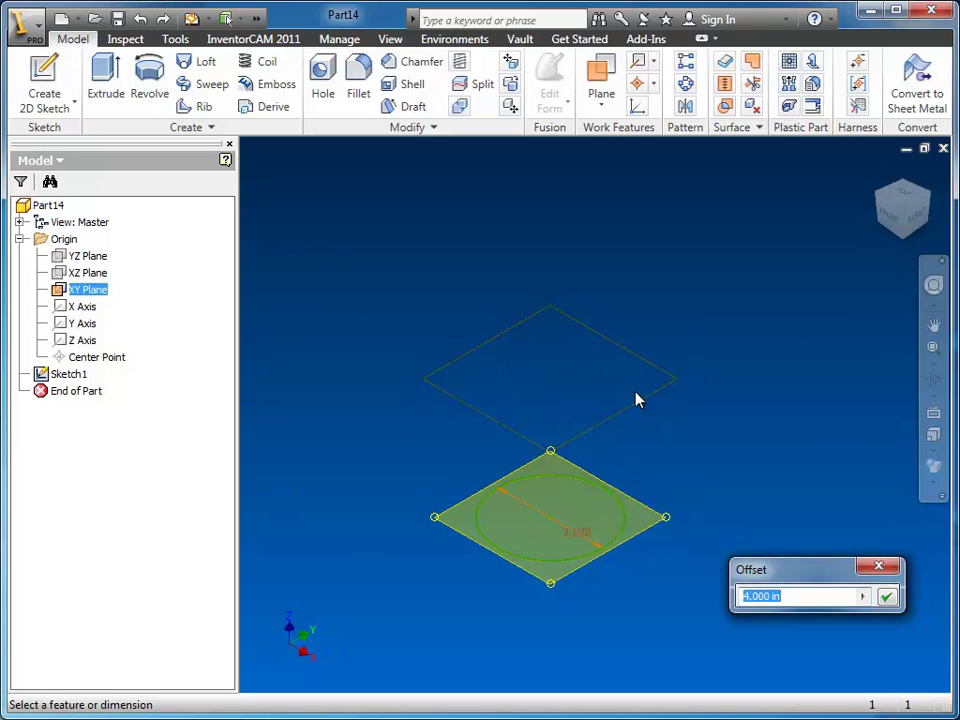
pyautogui.click(885, 596)
pyautogui.press('s')
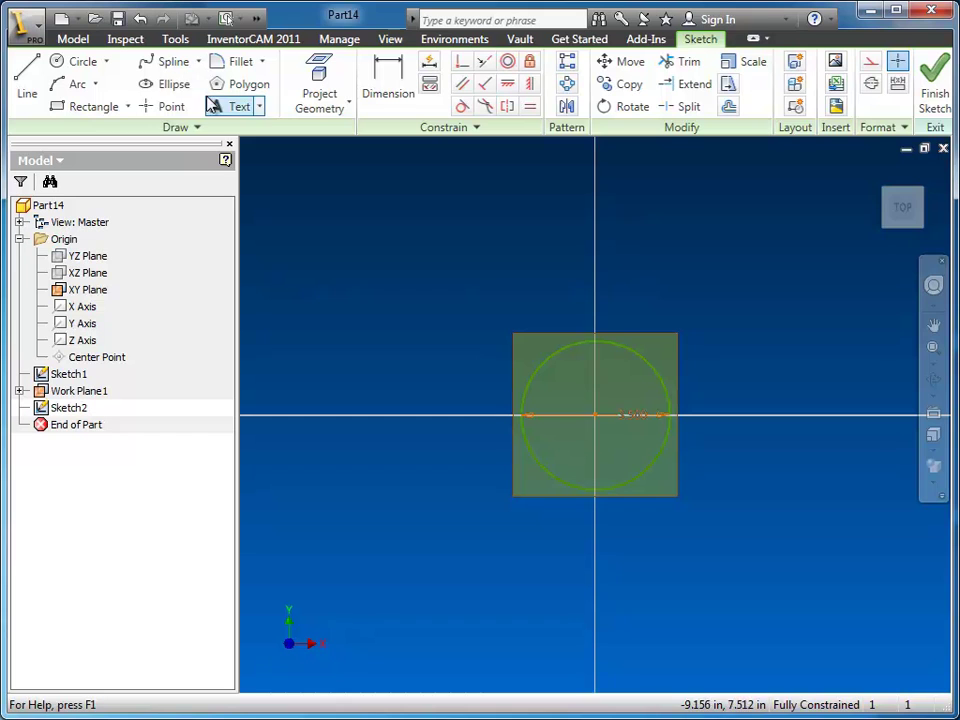
# - Draw an ellipse centred on the sketch origin with its long axis running left
pyautogui.click(172, 86)
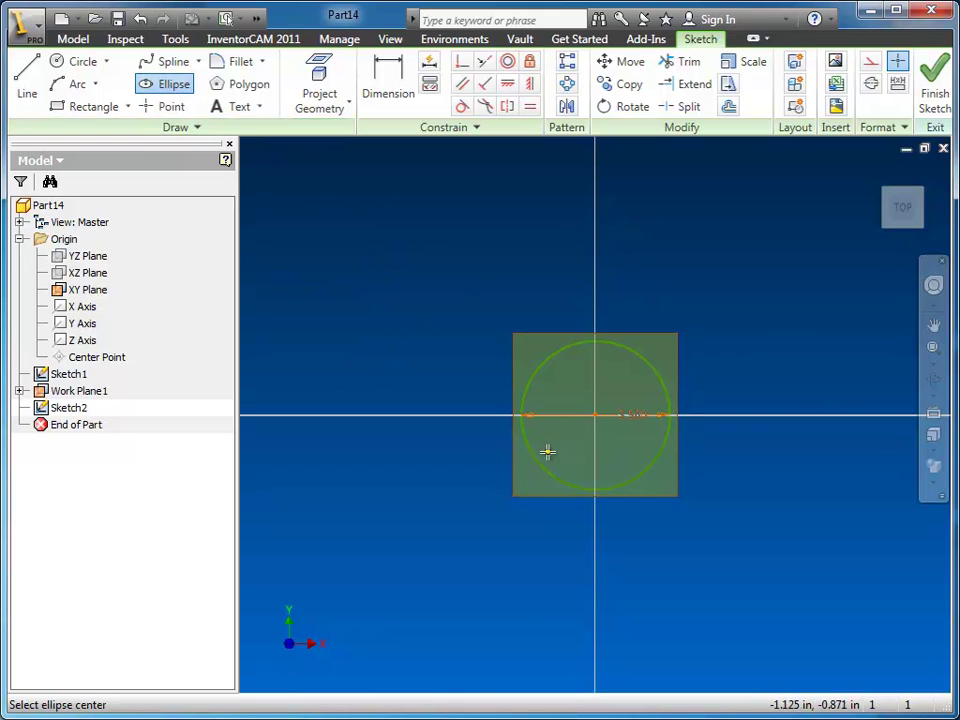
pyautogui.click(595, 415)
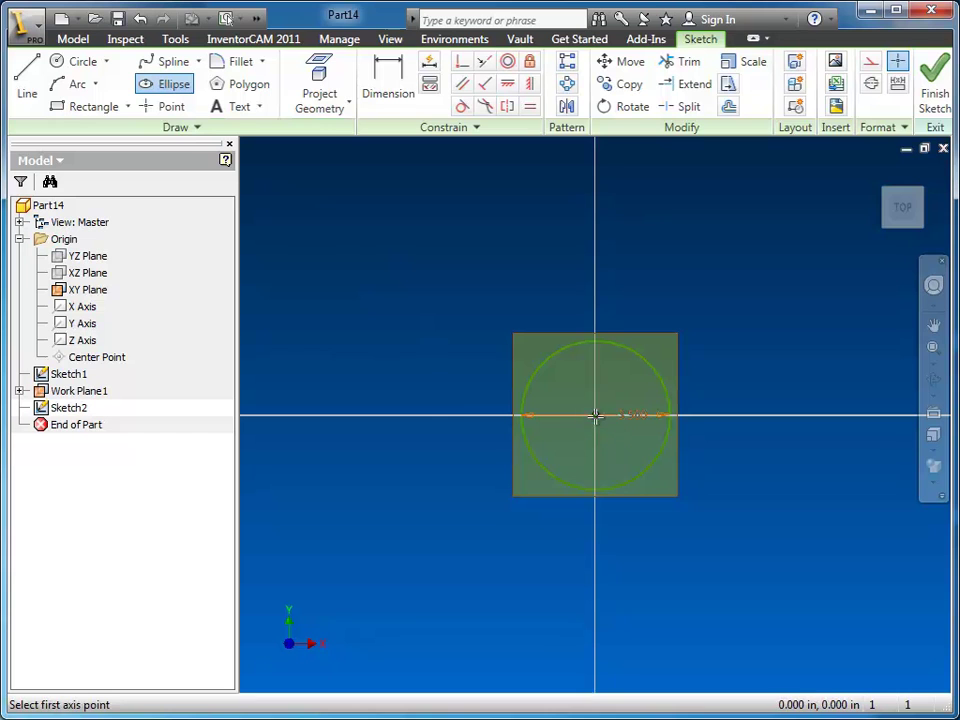
pyautogui.click(429, 415)
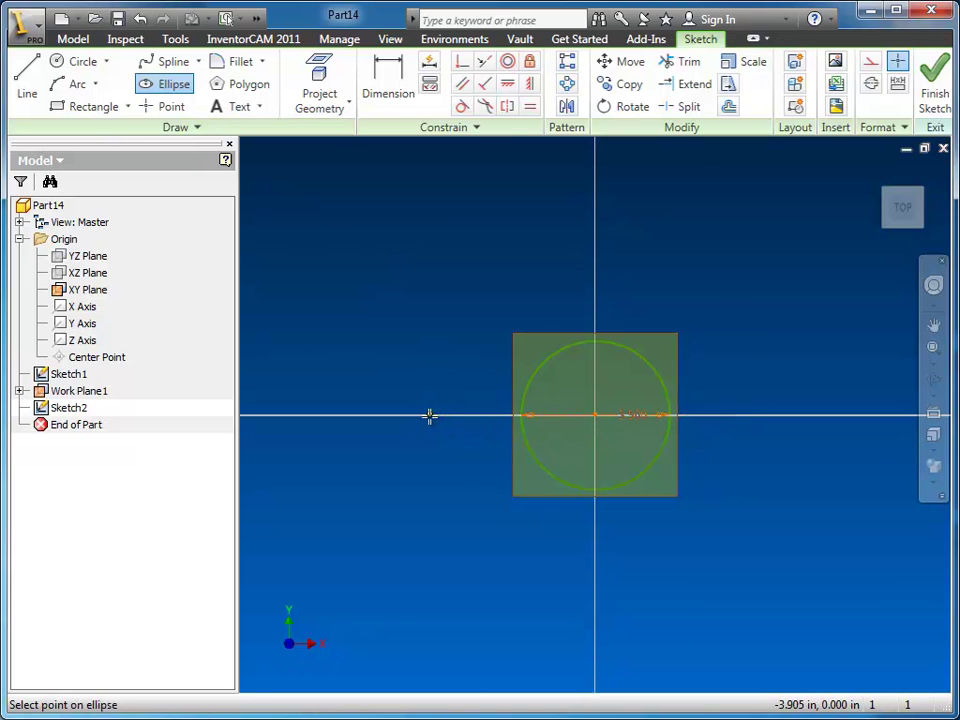
pyautogui.click(568, 331)
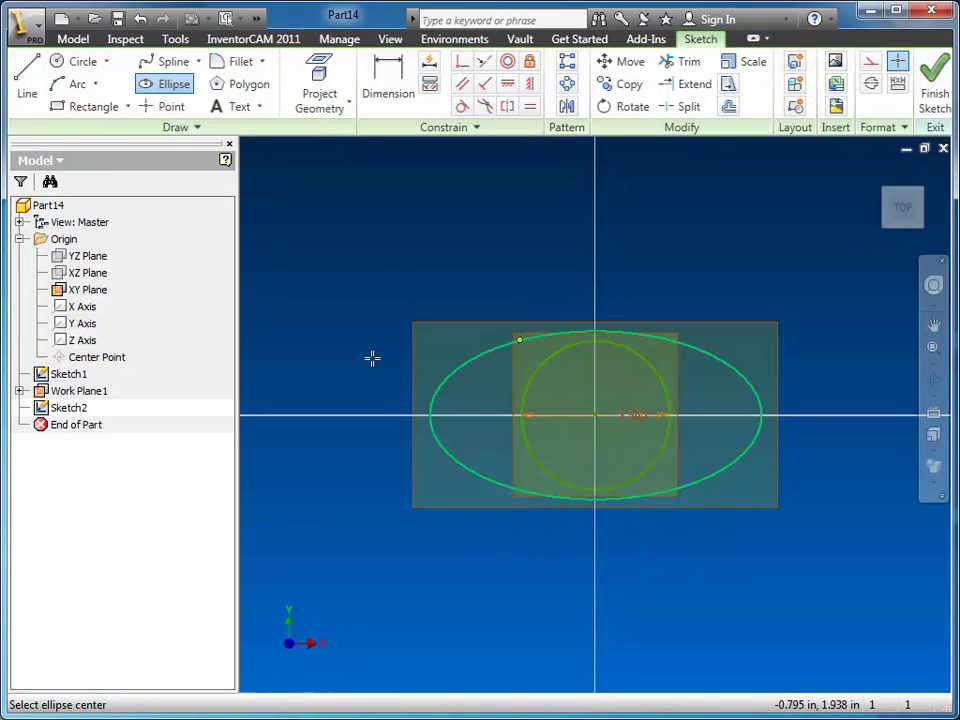
pyautogui.rightClick(368, 238)
pyautogui.click(292, 238)
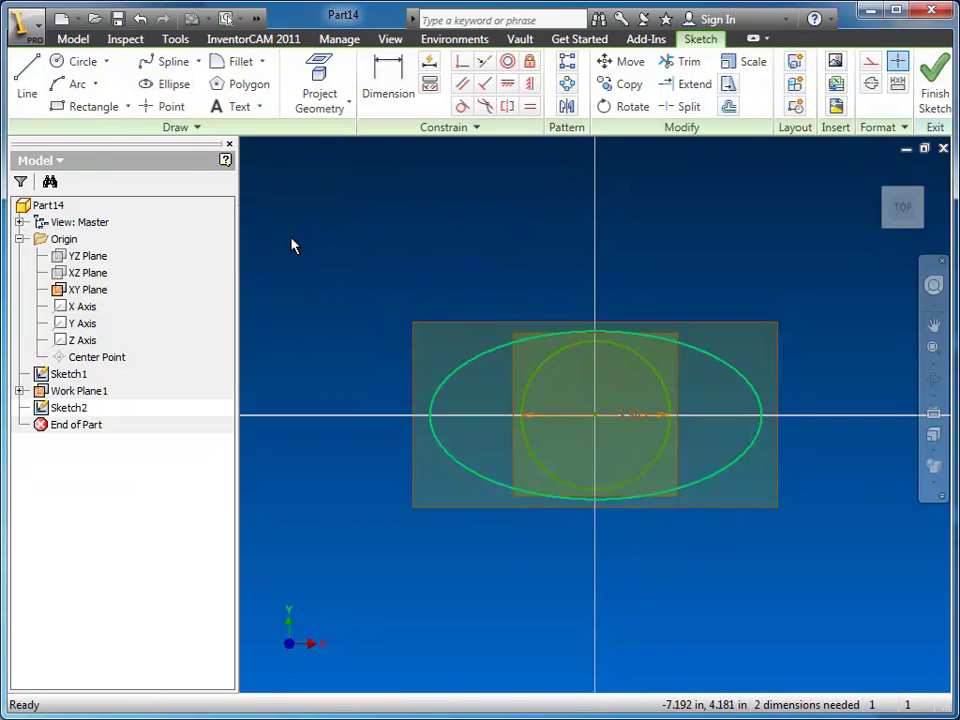
pyautogui.click(463, 106)
pyautogui.click(600, 333)
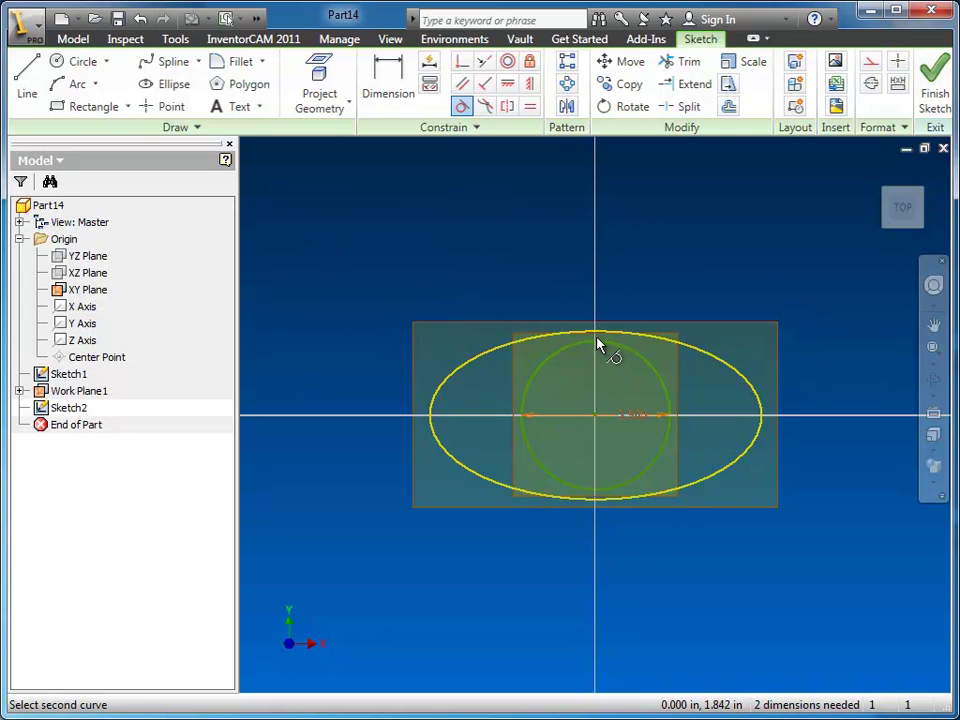
pyautogui.press('Escape')
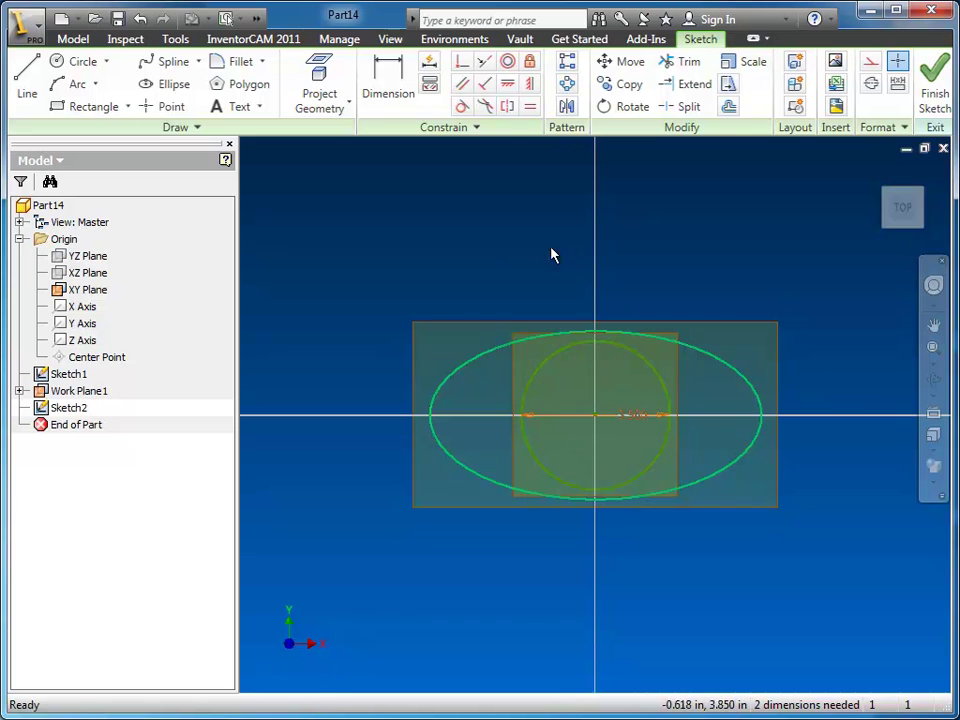
# - Project the base circle as construction geometry and constrain the ellipse tangent to it
pyautogui.click(320, 92)
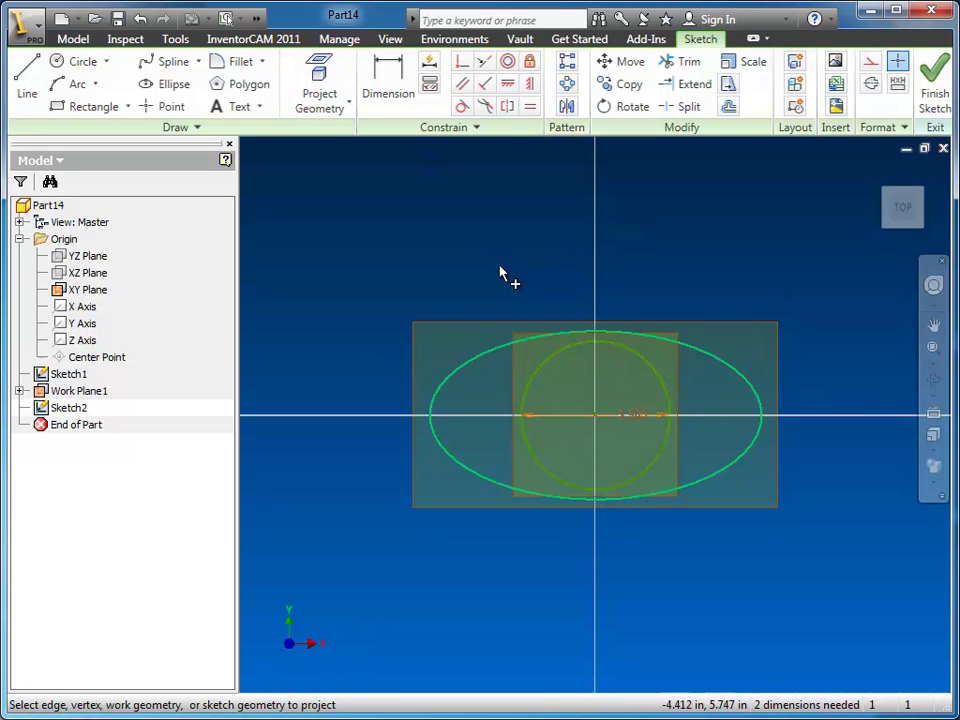
pyautogui.click(637, 362)
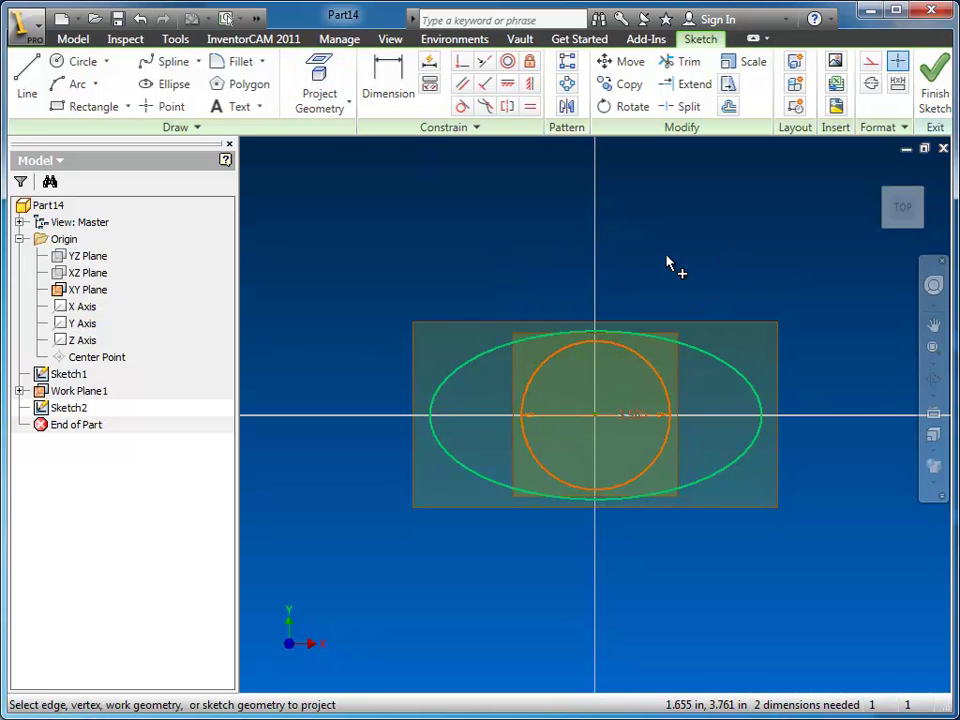
pyautogui.moveTo(664, 255); pyautogui.dragTo(555, 252, button='right')
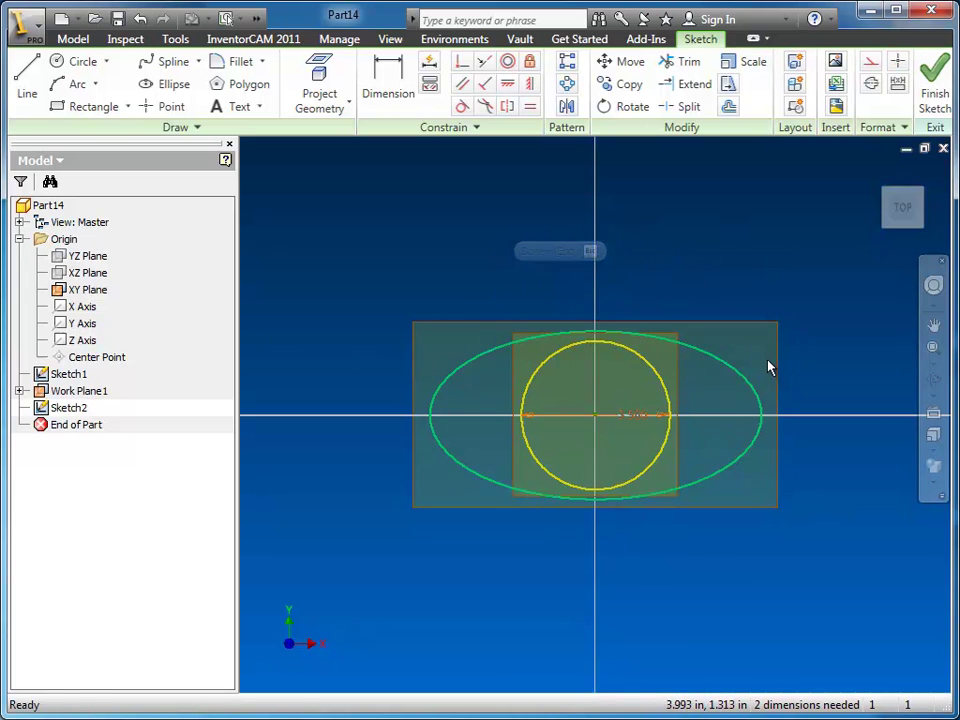
pyautogui.click(870, 66)
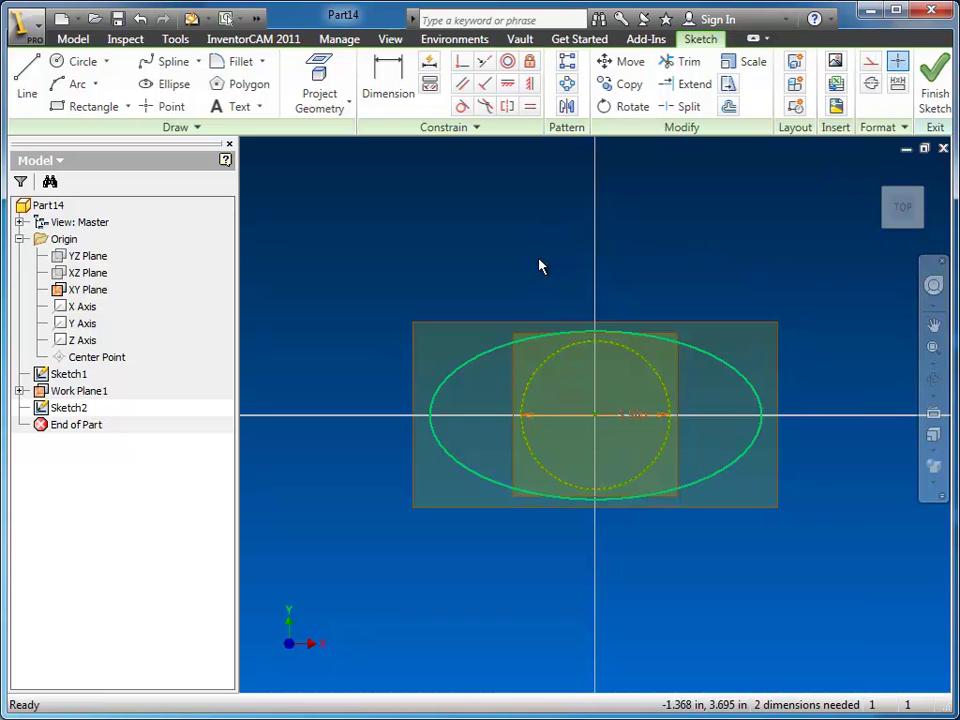
pyautogui.click(462, 106)
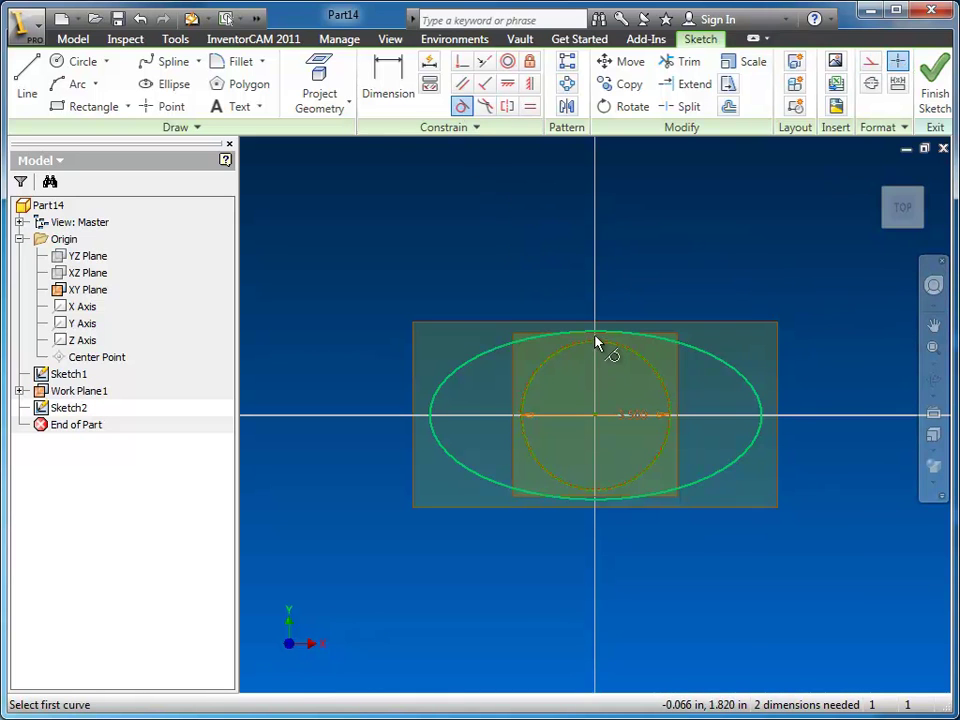
pyautogui.click(600, 342)
pyautogui.click(600, 350)
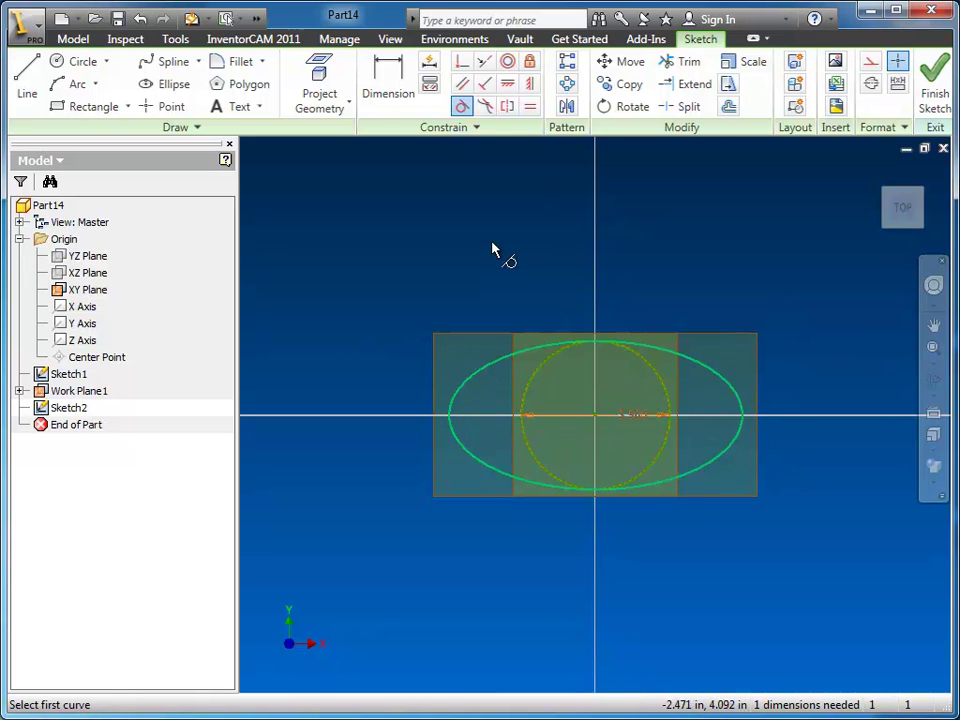
pyautogui.rightClick(575, 258)
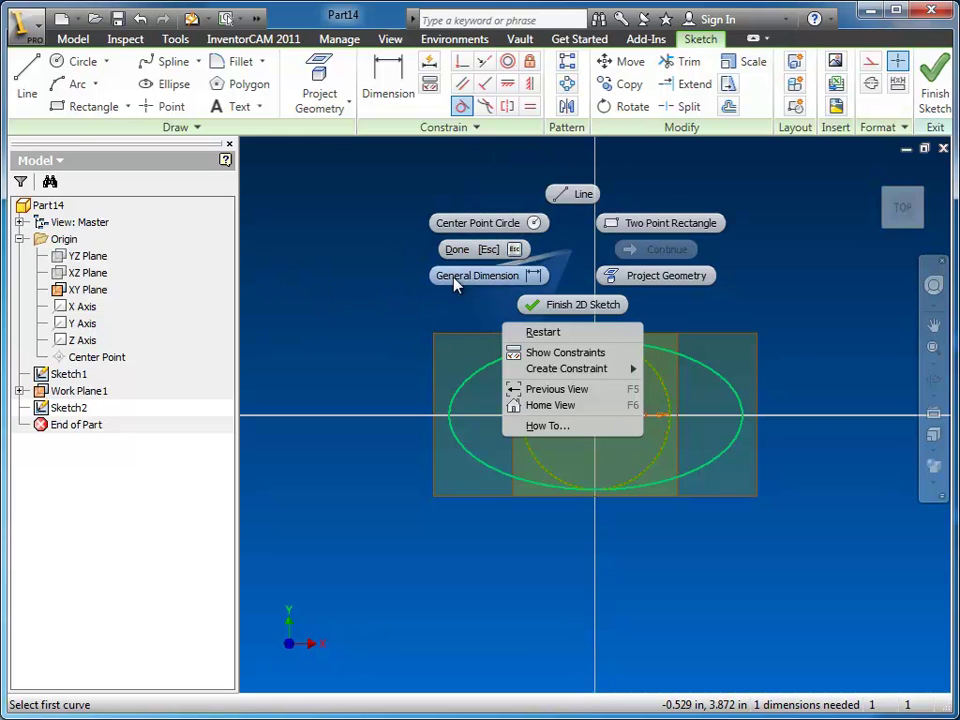
pyautogui.click(317, 307)
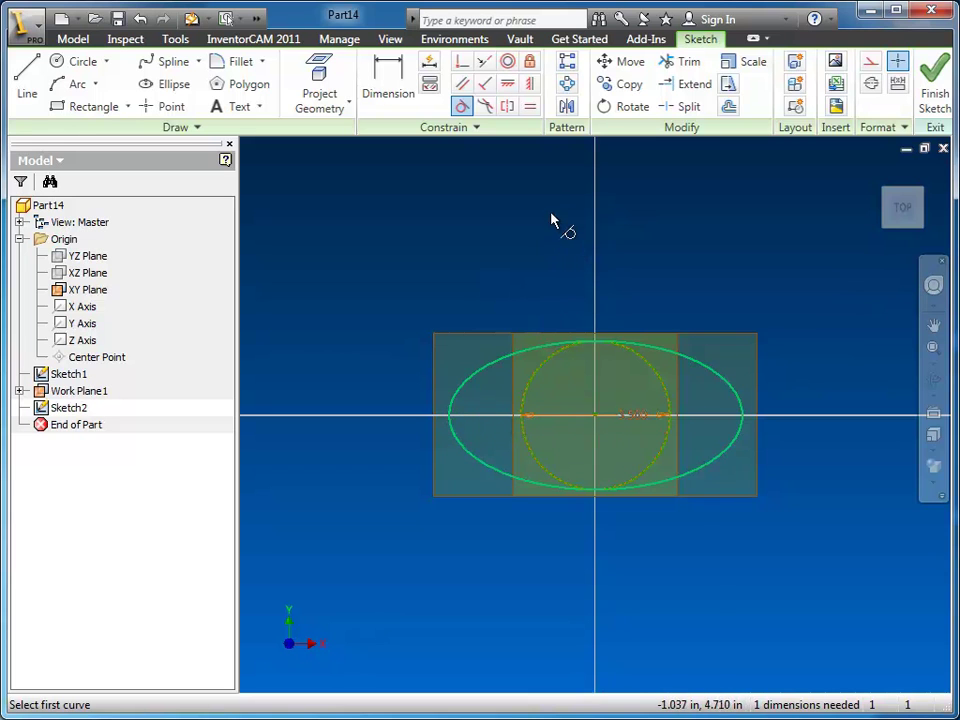
# - Add a 3.000 dimension to the ellipse's half-width, placed above it
pyautogui.moveTo(490, 290); pyautogui.dragTo(493, 284, button='right')
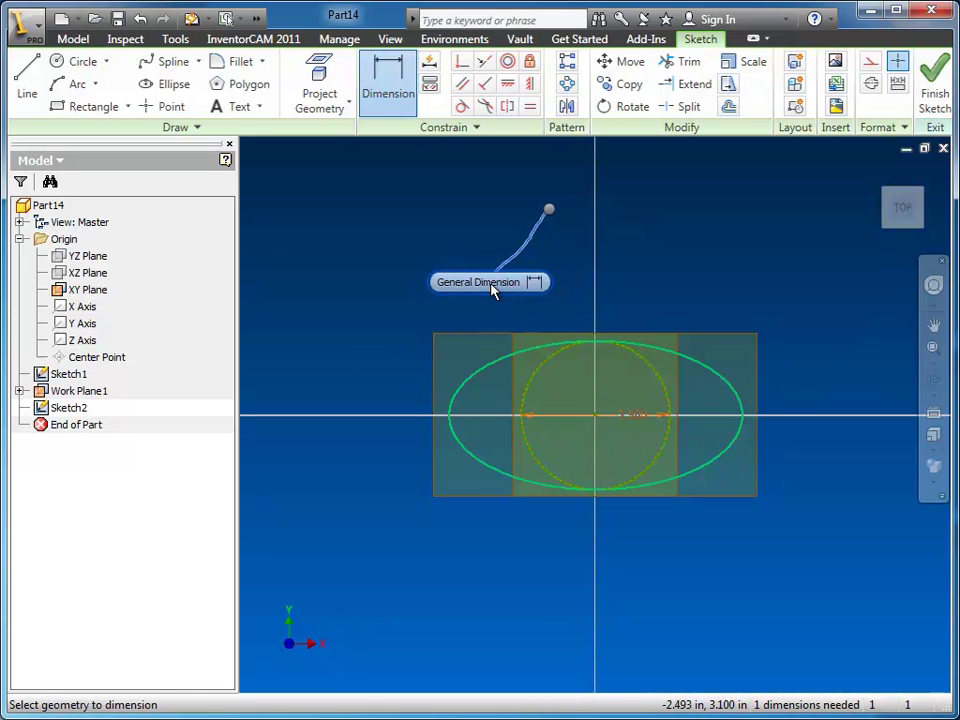
pyautogui.click(395, 90)
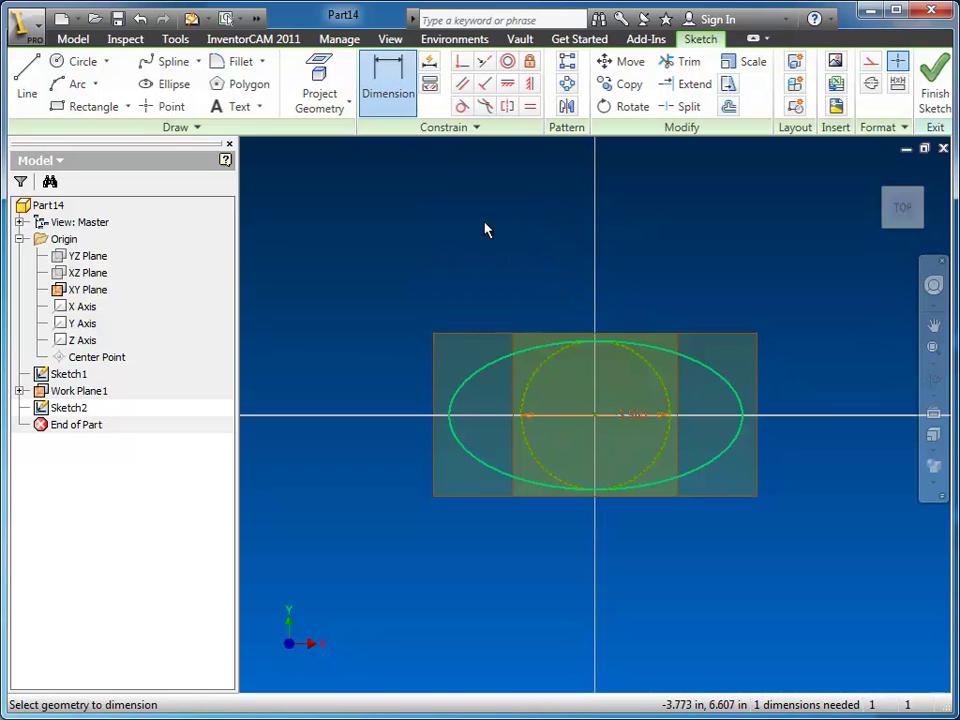
pyautogui.click(454, 419)
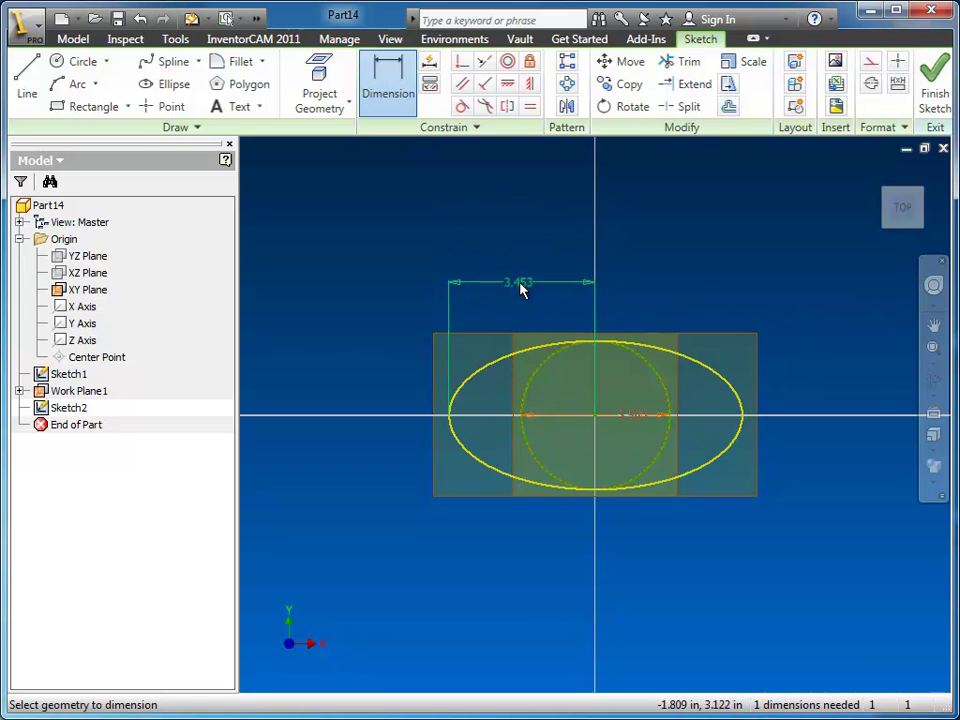
pyautogui.click(520, 288)
pyautogui.write('3')
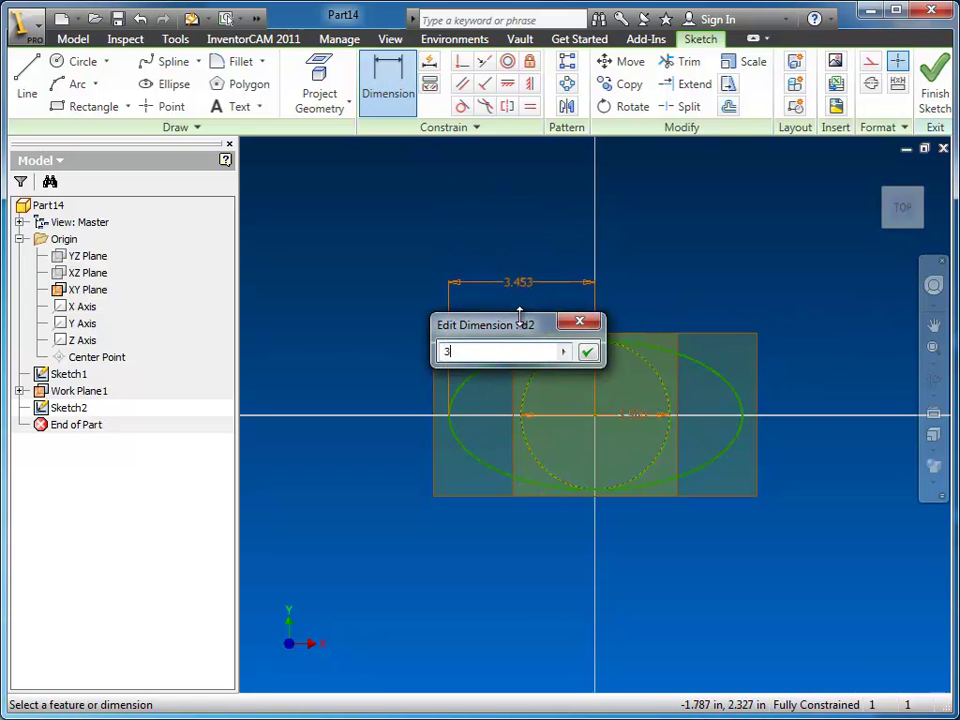
pyautogui.write('.')
pyautogui.press('Return')
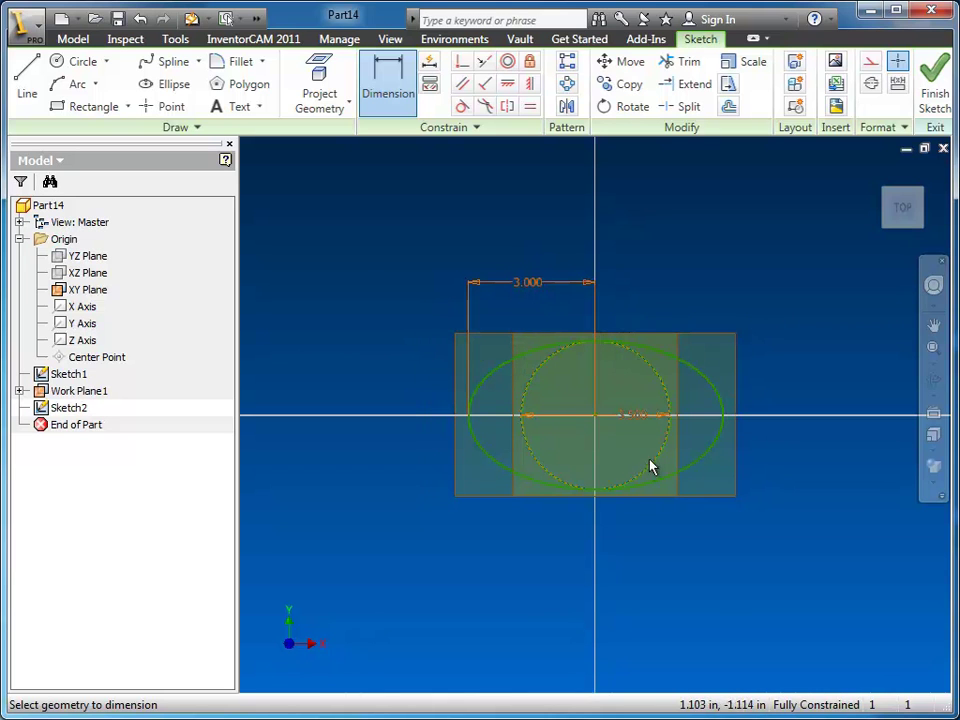
pyautogui.rightClick(587, 231)
# - Finish Sketch2 and start Sketch3 on a plane offset 4.000 in above Work Plane1
pyautogui.click(584, 279)
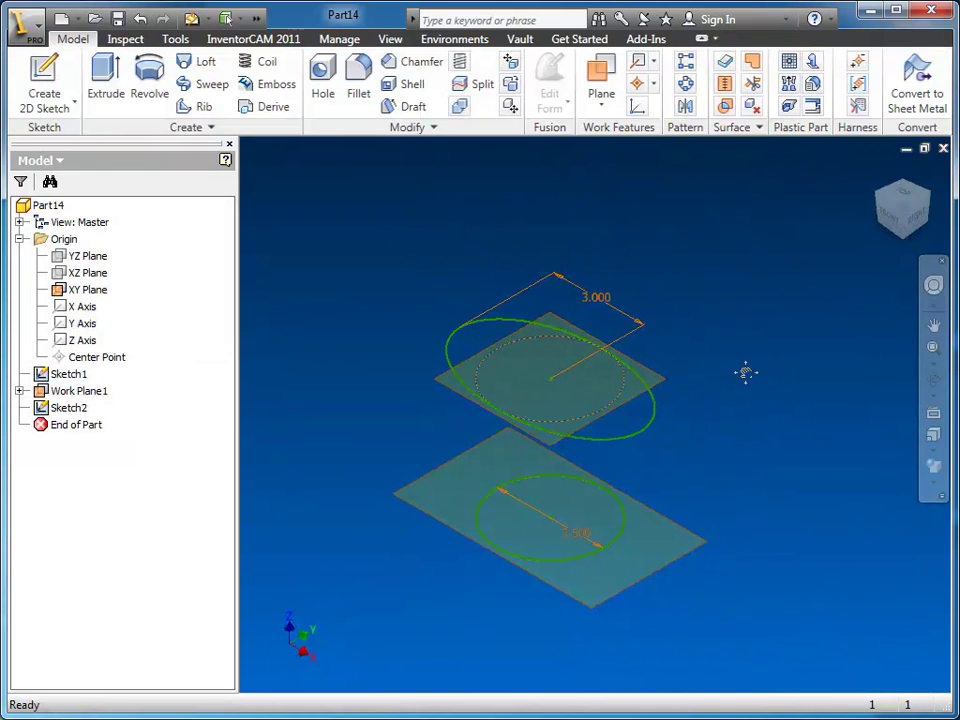
pyautogui.moveTo(746, 373); pyautogui.dragTo(791, 437, button='middle')
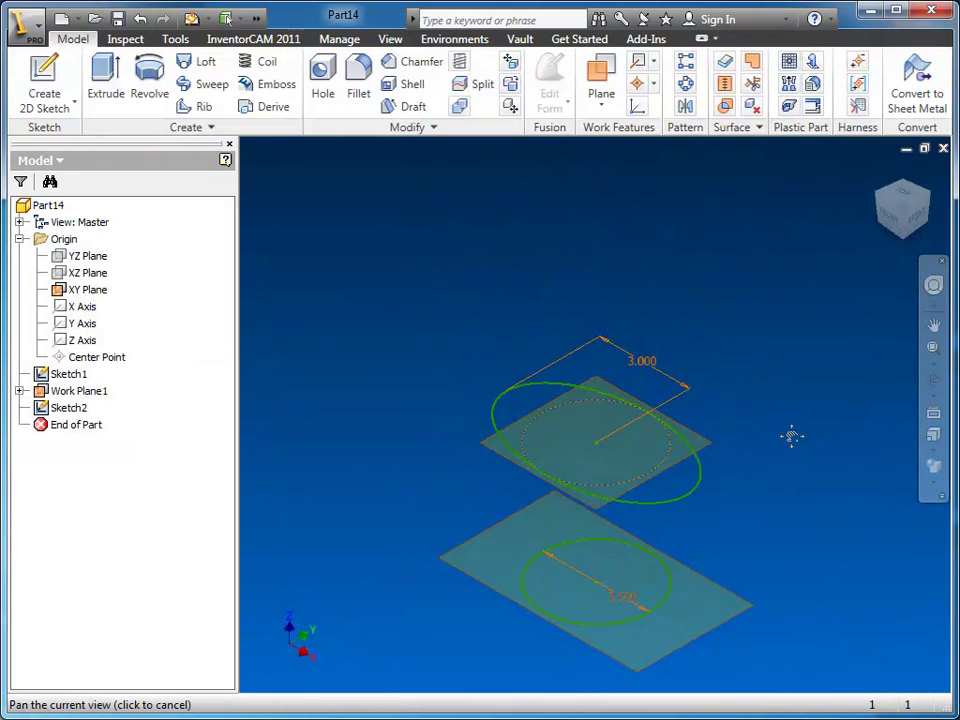
pyautogui.click(62, 100)
pyautogui.moveTo(684, 532)
pyautogui.mouseDown()
pyautogui.moveTo(686, 381)
pyautogui.moveTo(672, 331)
pyautogui.mouseUp()
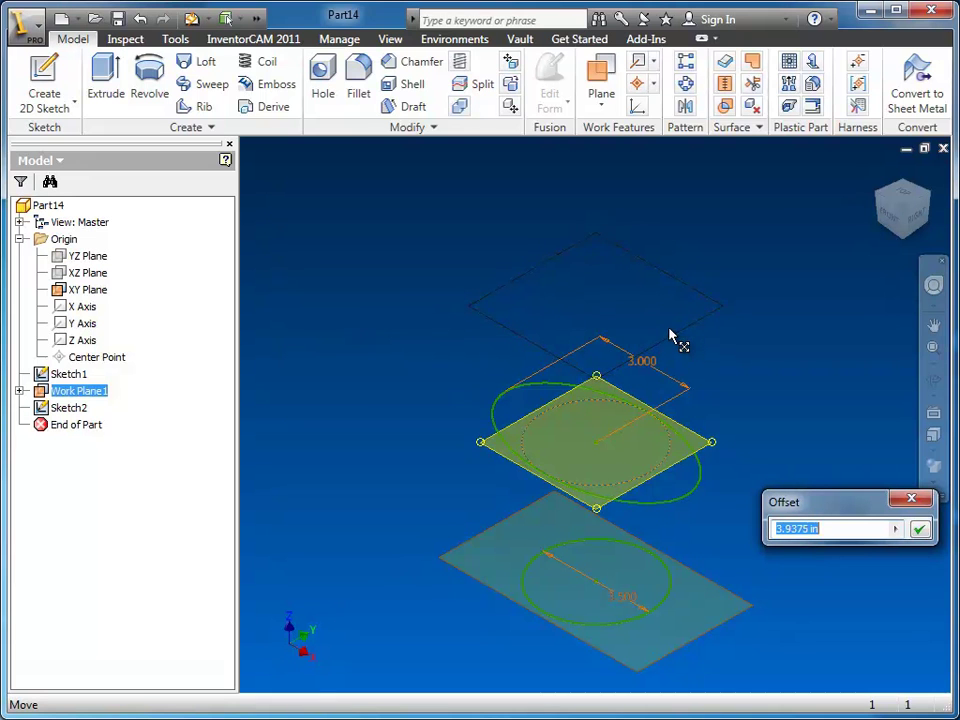
pyautogui.moveTo(672, 337); pyautogui.dragTo(670, 335)
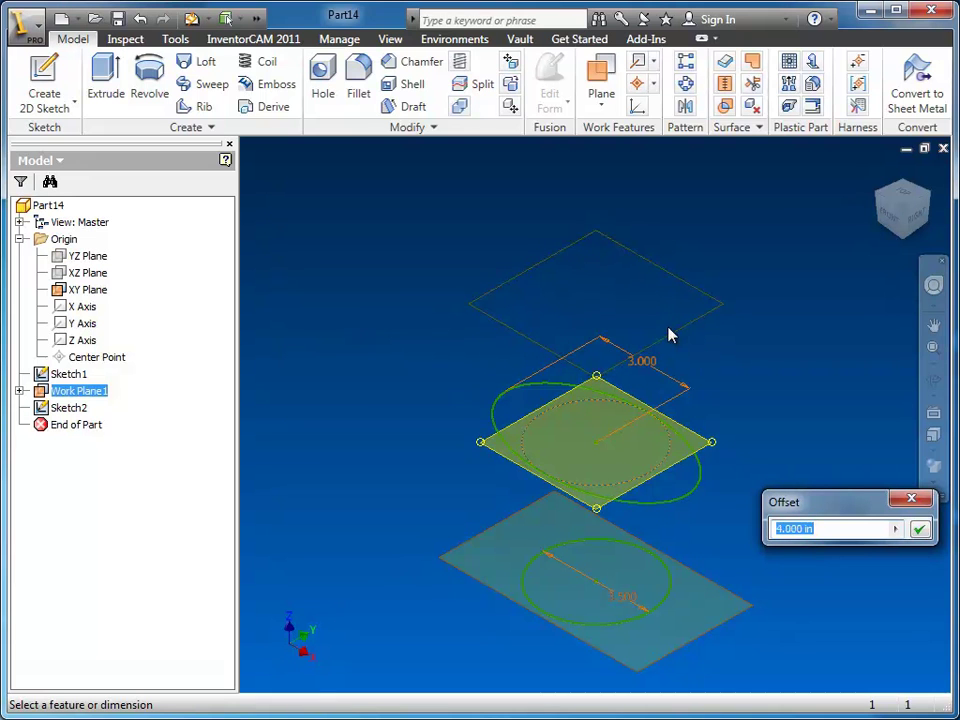
pyautogui.click(919, 530)
pyautogui.press('s')
pyautogui.click(675, 444)
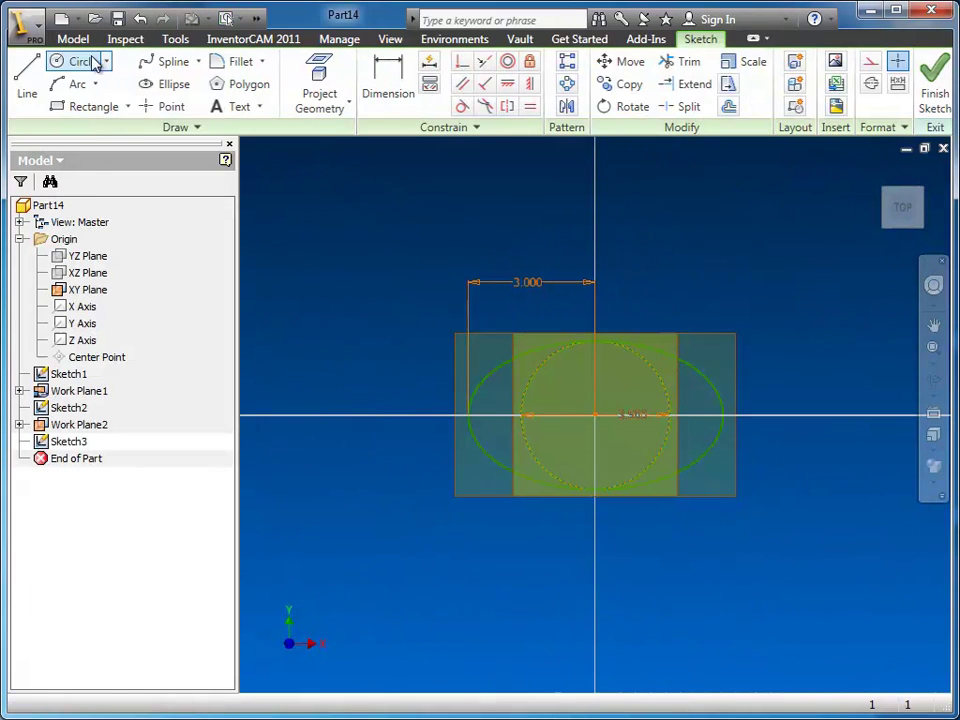
# - Draw a 1.5 diameter circle at the sketch origin and finish Sketch3
pyautogui.click(95, 63)
pyautogui.click(595, 414)
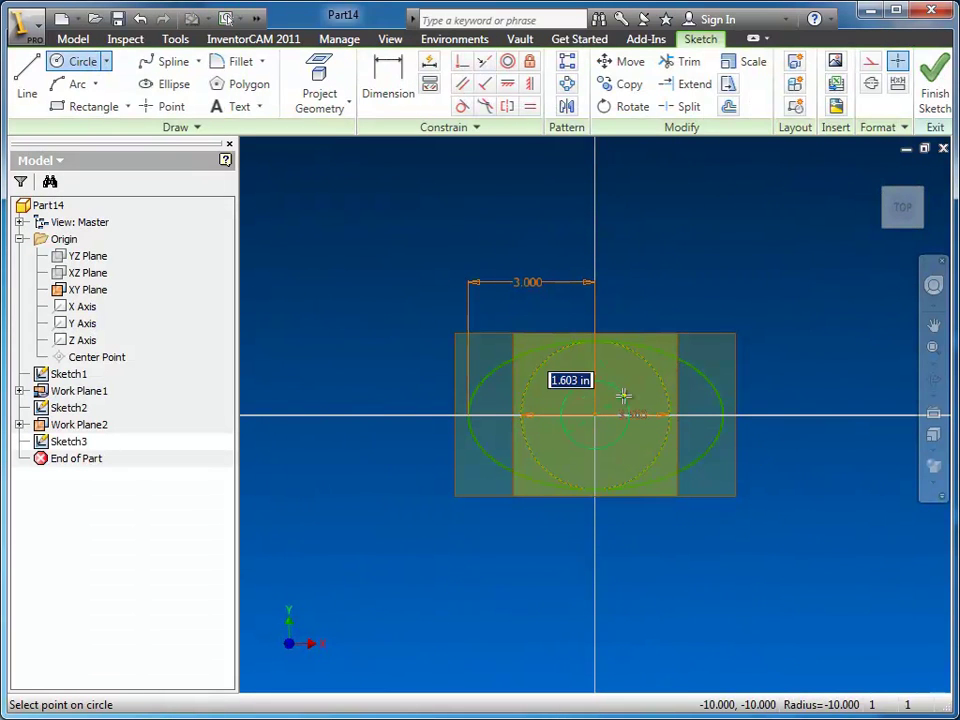
pyautogui.write('1.')
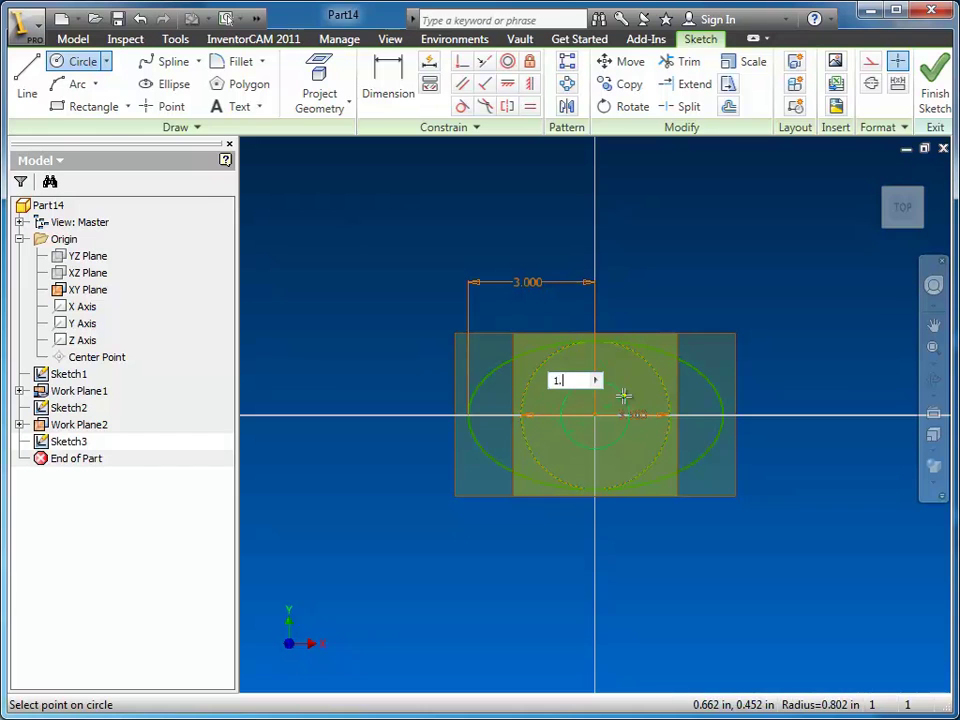
pyautogui.write('5')
pyautogui.press('Return')
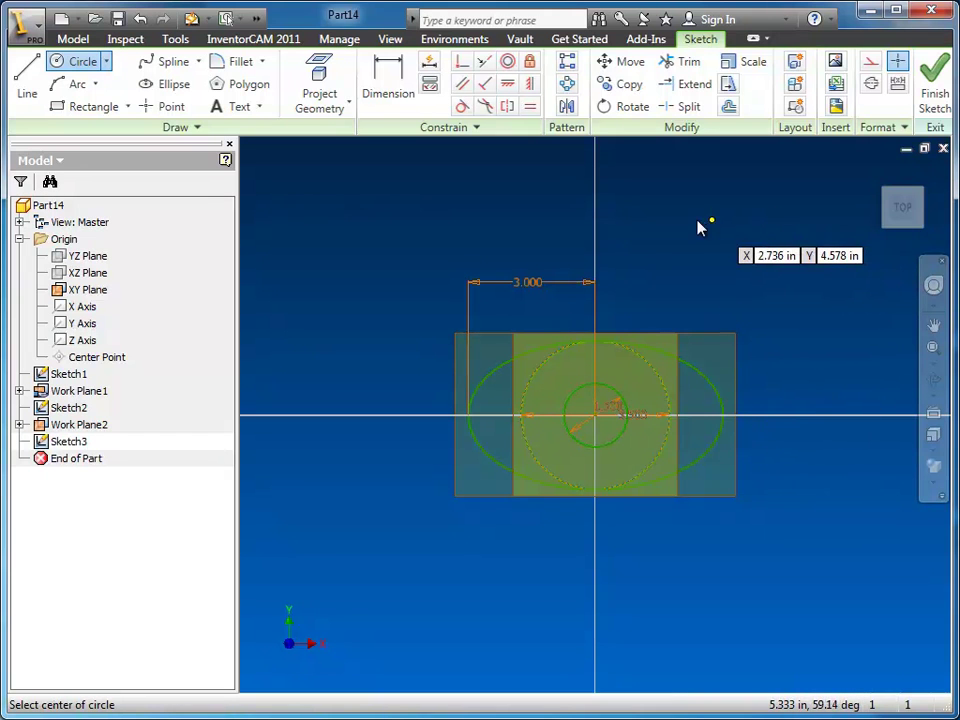
pyautogui.moveTo(702, 224); pyautogui.dragTo(589, 223, button='right')
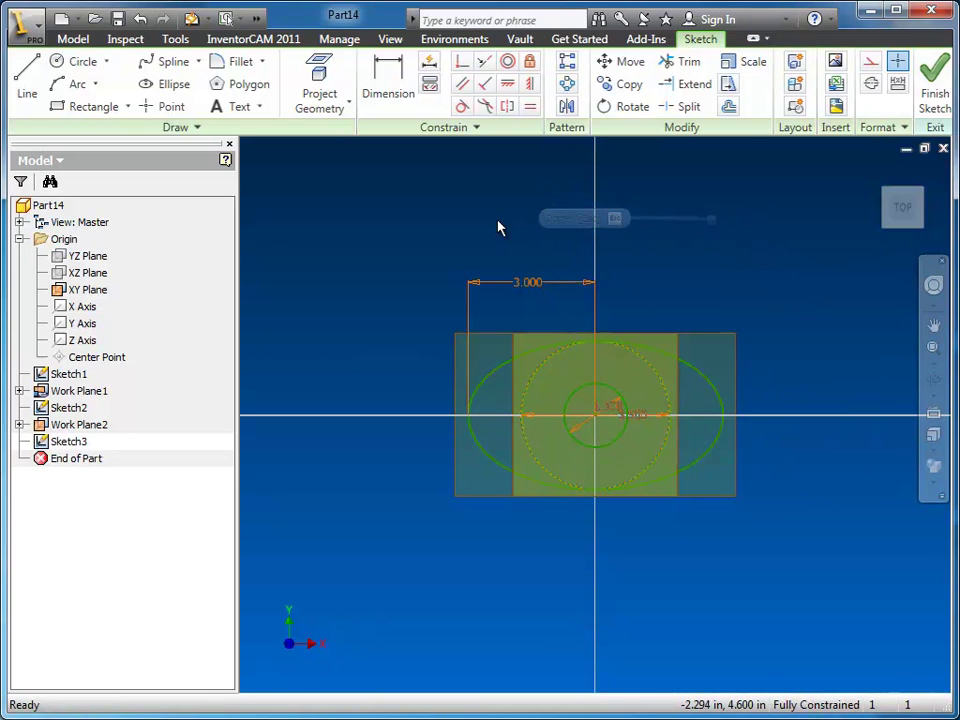
pyautogui.rightClick(671, 232)
pyautogui.click(675, 281)
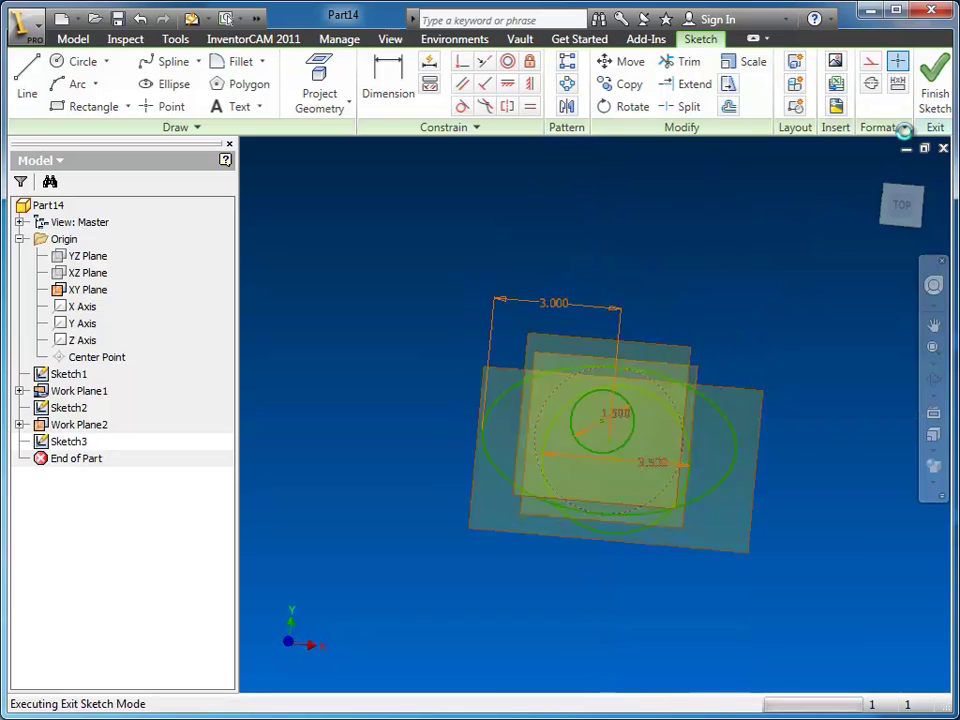
pyautogui.moveTo(782, 461)
pyautogui.mouseDown(button='middle')
pyautogui.moveTo(776, 435)
pyautogui.moveTo(724, 392)
pyautogui.moveTo(724, 413)
pyautogui.moveTo(724, 390)
pyautogui.moveTo(727, 403)
pyautogui.mouseUp(button='middle')
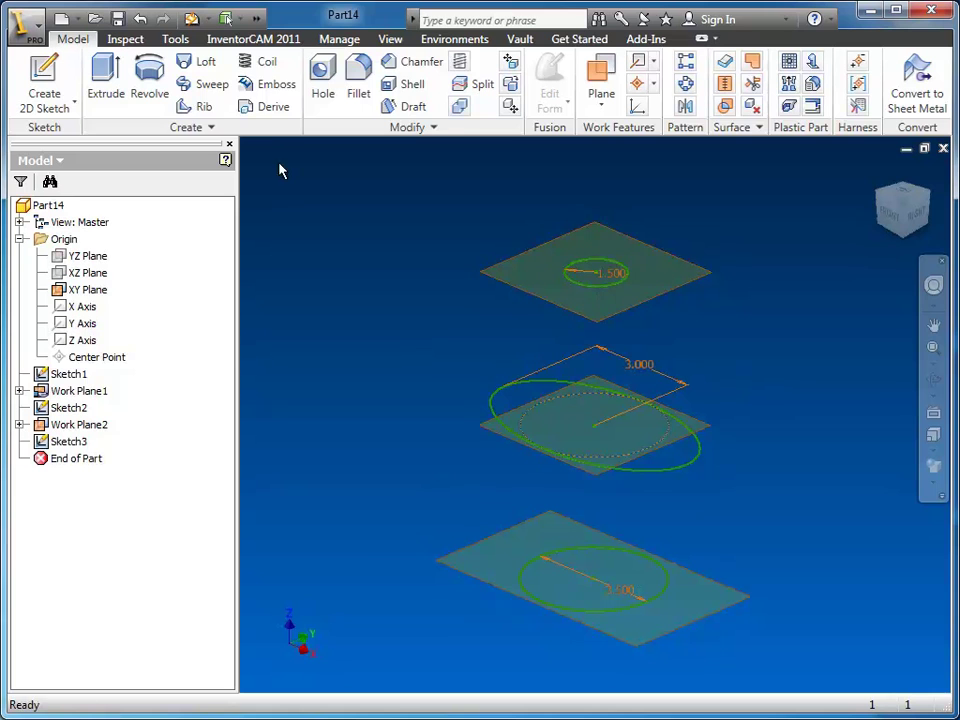
pyautogui.click(203, 63)
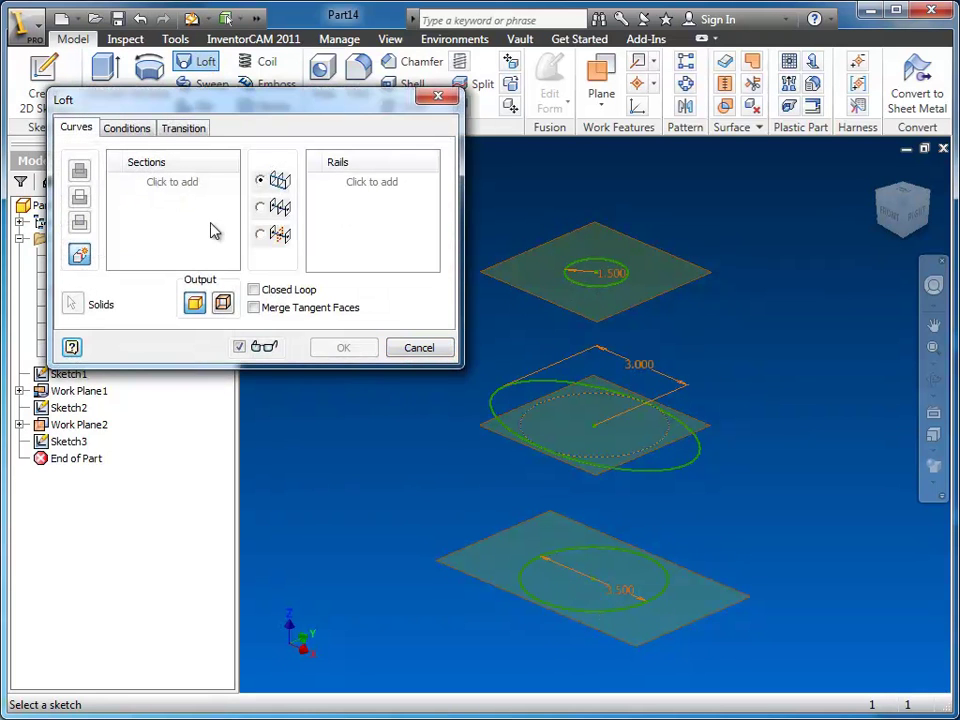
pyautogui.click(168, 186)
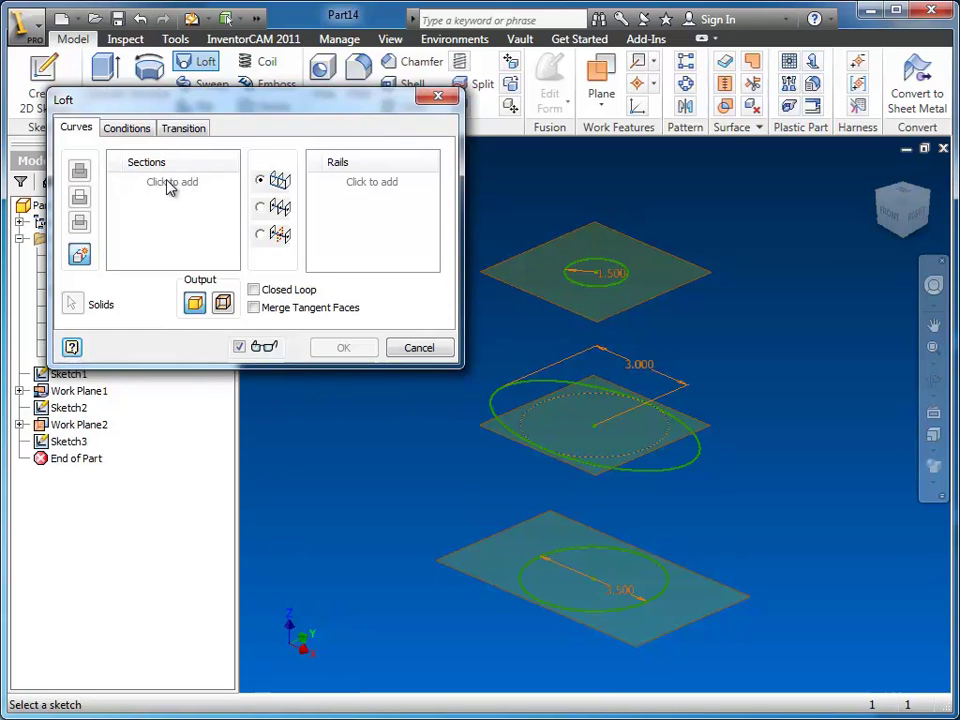
pyautogui.click(572, 614)
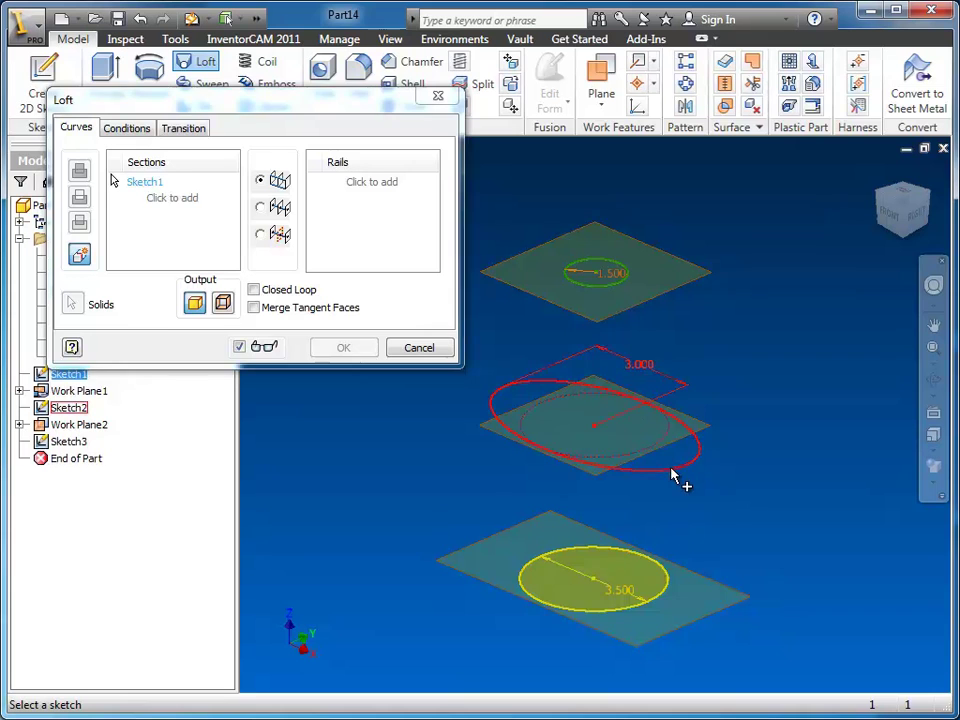
pyautogui.click(672, 470)
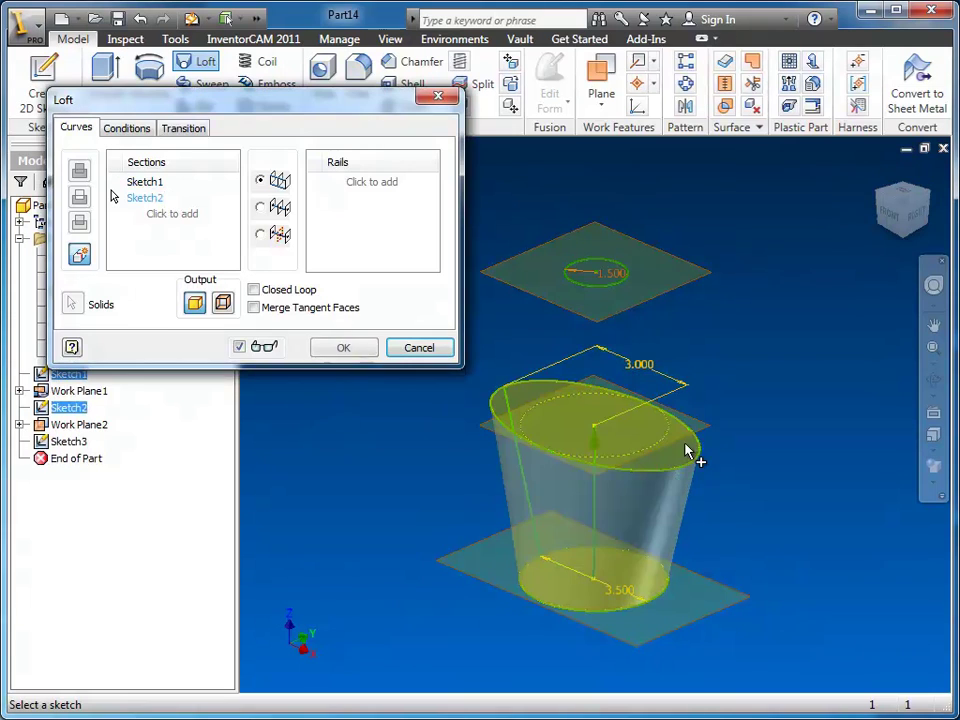
pyautogui.click(619, 294)
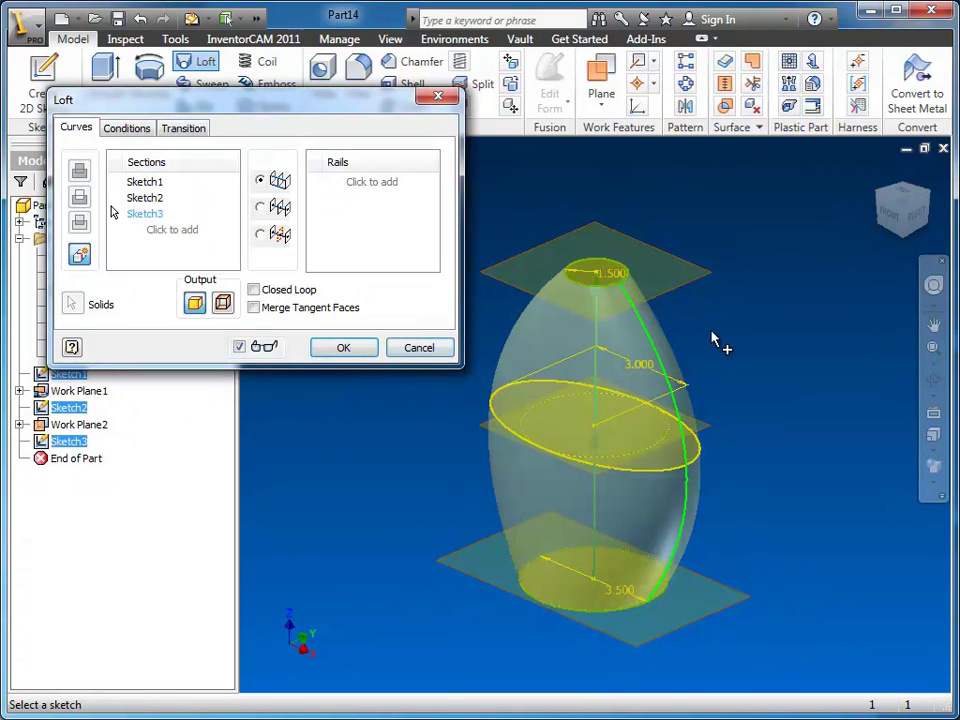
pyautogui.click(887, 222)
pyautogui.moveTo(639, 450)
pyautogui.mouseDown(button='middle')
pyautogui.moveTo(724, 464)
pyautogui.moveTo(688, 437)
pyautogui.moveTo(705, 483)
pyautogui.mouseUp(button='middle')
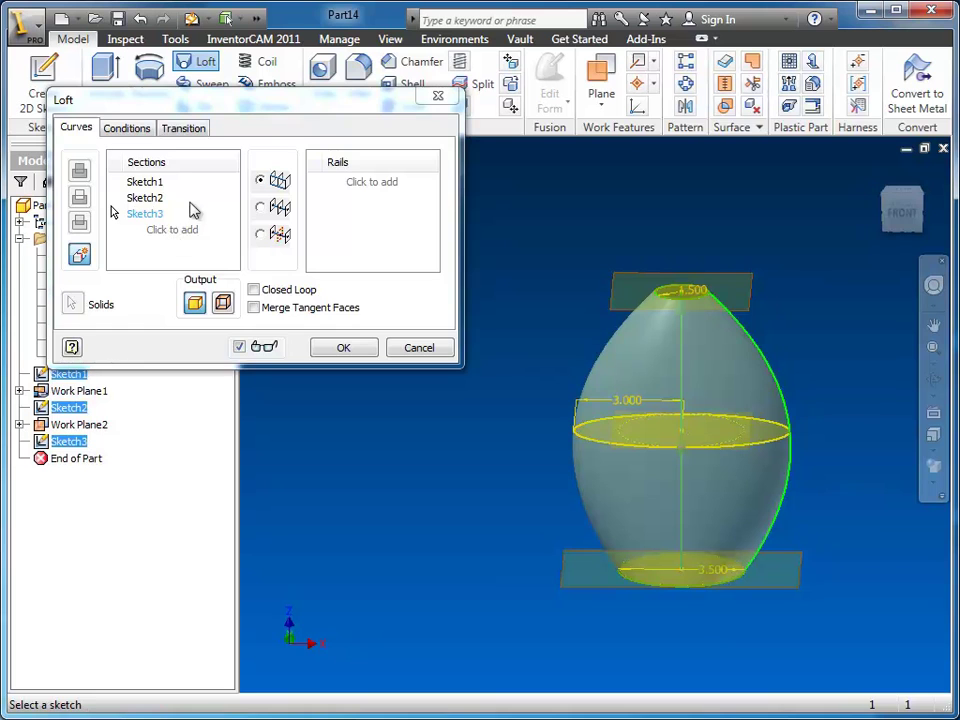
pyautogui.click(138, 135)
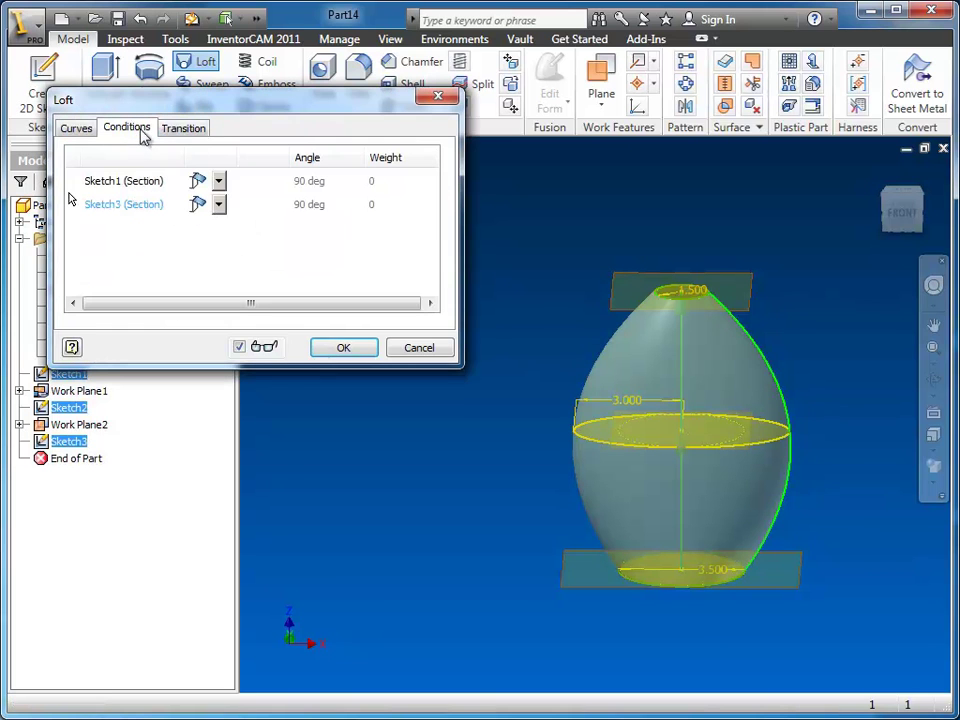
pyautogui.click(226, 182)
pyautogui.click(211, 223)
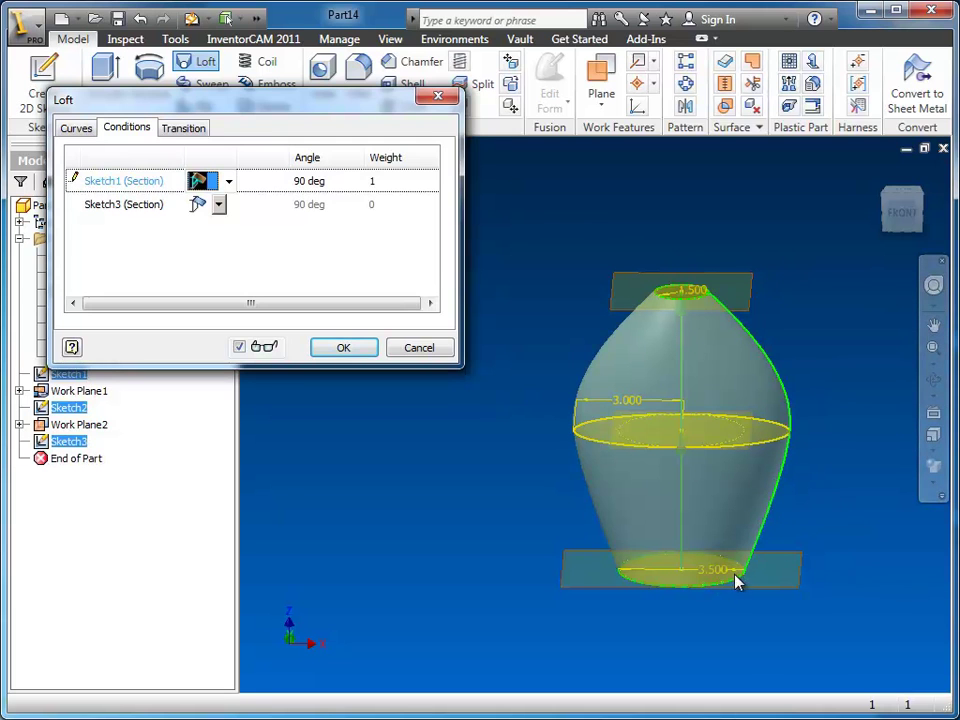
pyautogui.click(219, 204)
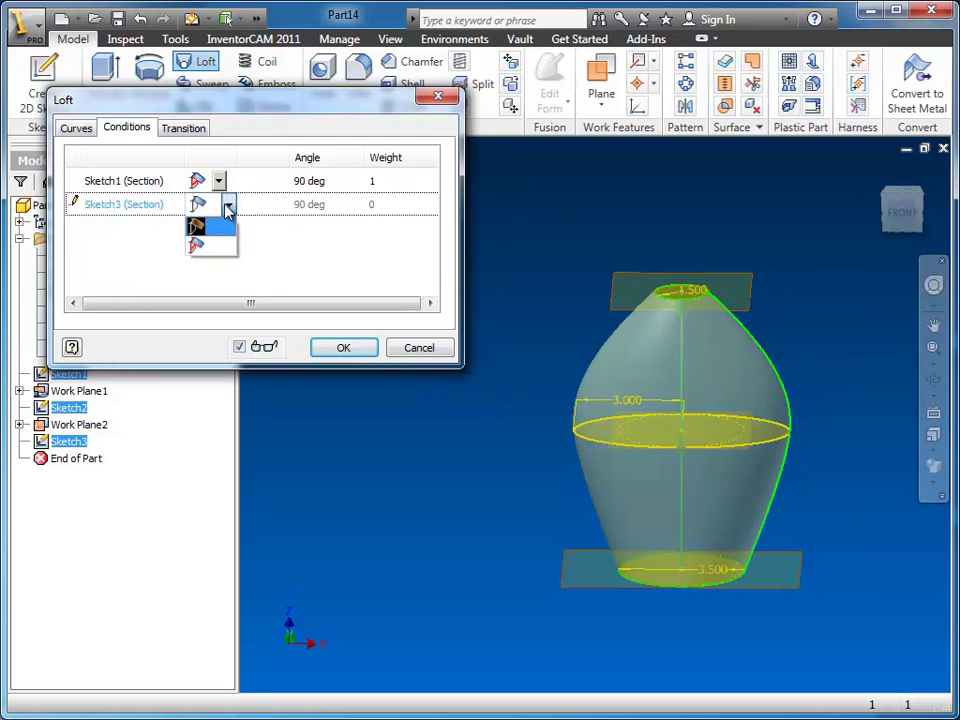
pyautogui.click(221, 249)
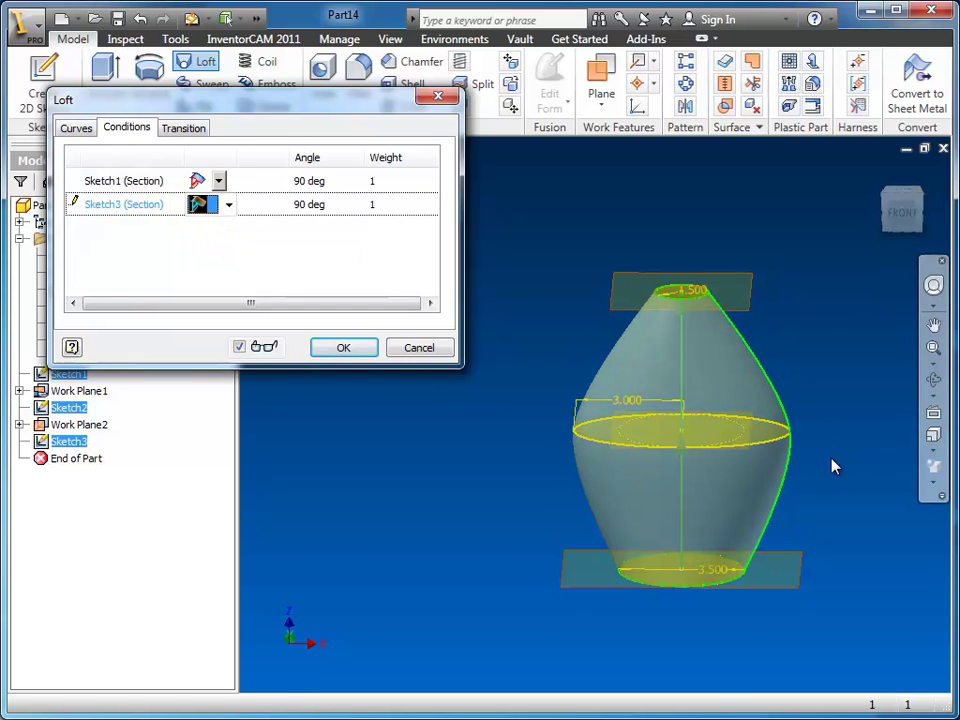
pyautogui.click(898, 208)
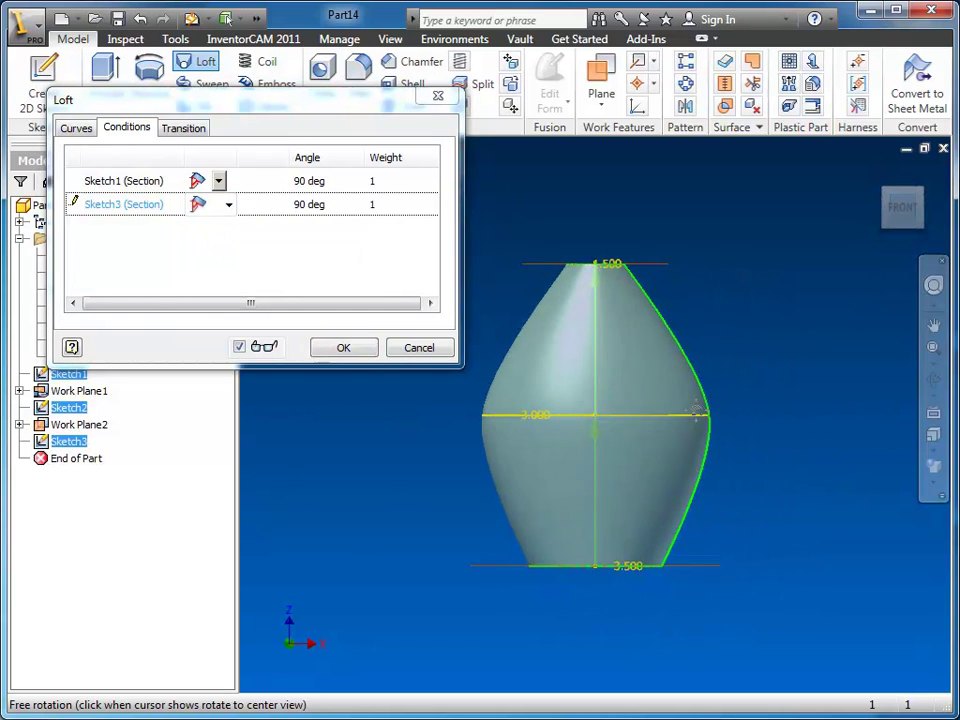
pyautogui.moveTo(717, 388); pyautogui.dragTo(791, 399, button='middle')
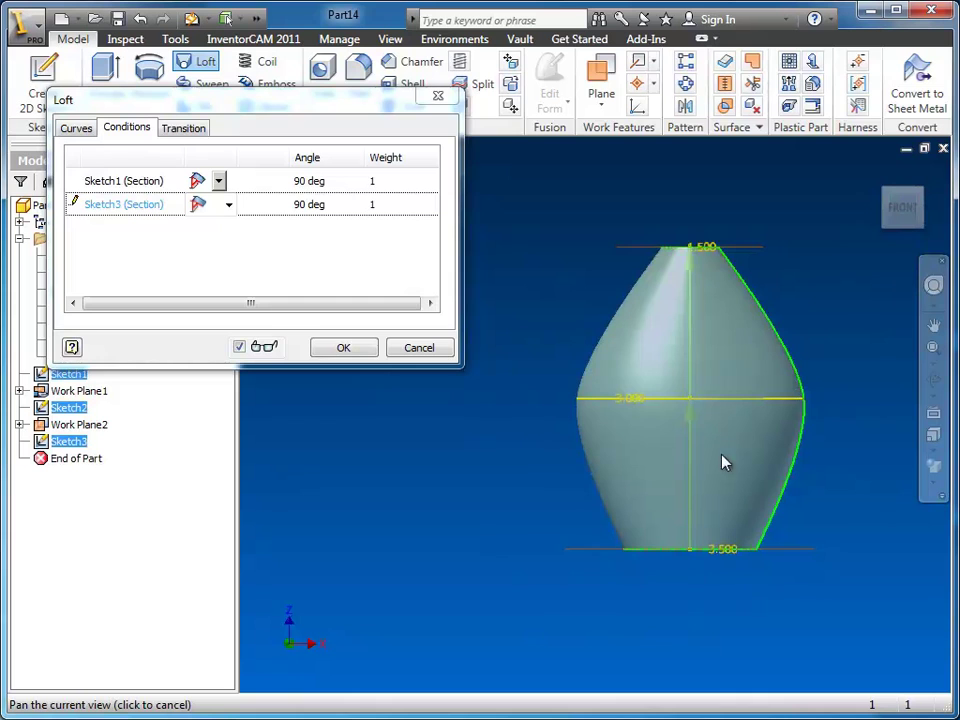
pyautogui.scroll(2, 731, 416)
pyautogui.scroll(-2, 731, 416)
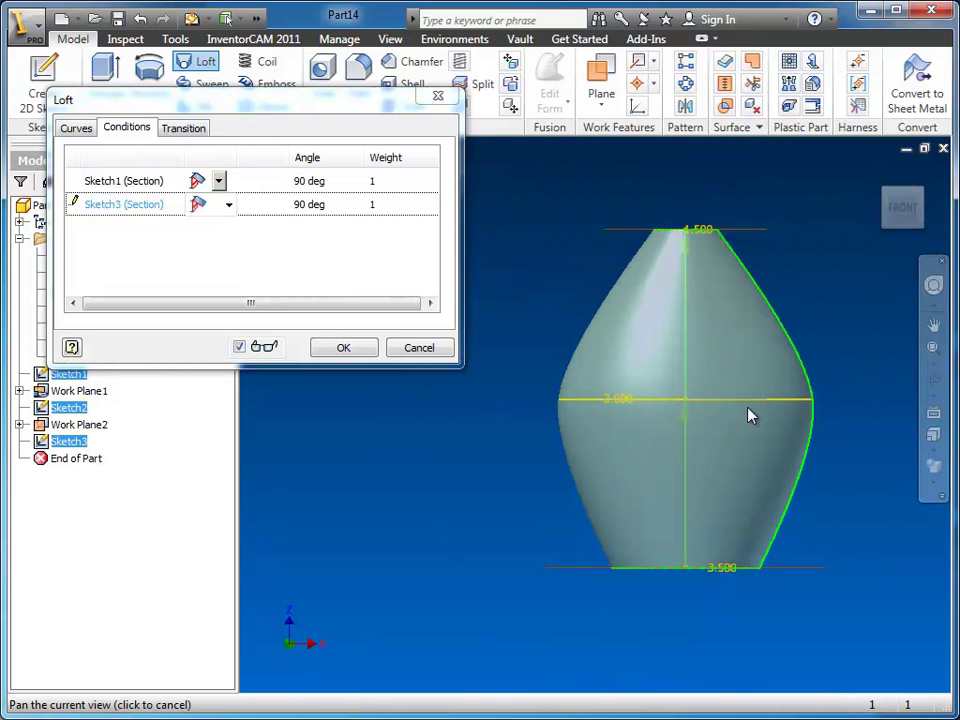
pyautogui.moveTo(748, 414); pyautogui.dragTo(736, 458, button='middle')
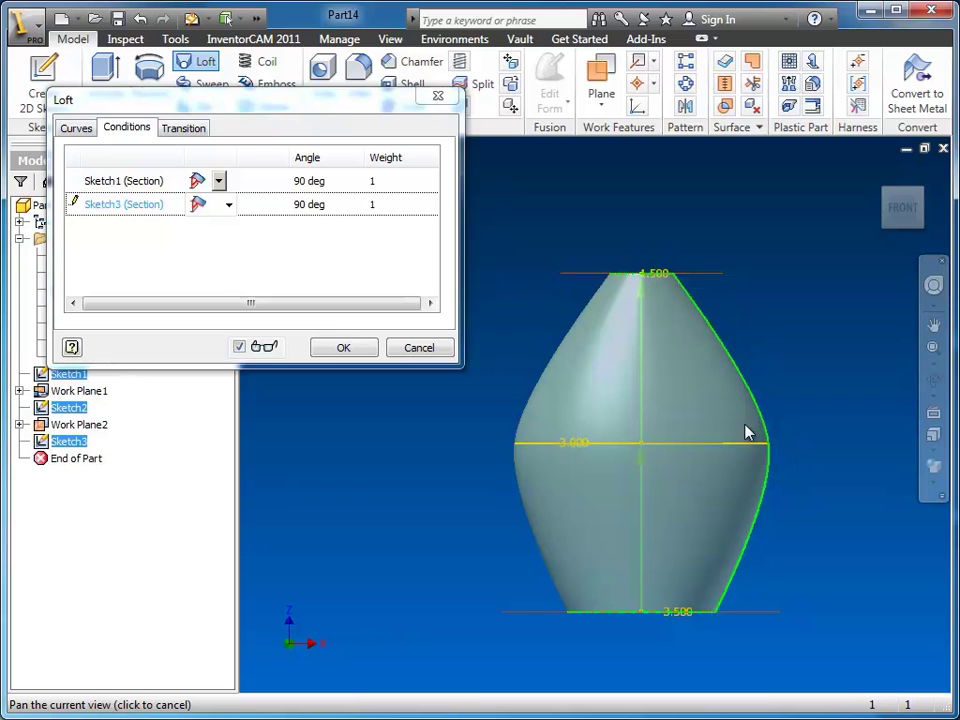
# - Cancel the loft preview and open Sketch4 on the XZ Plane, tilted to show the sections
pyautogui.click(424, 348)
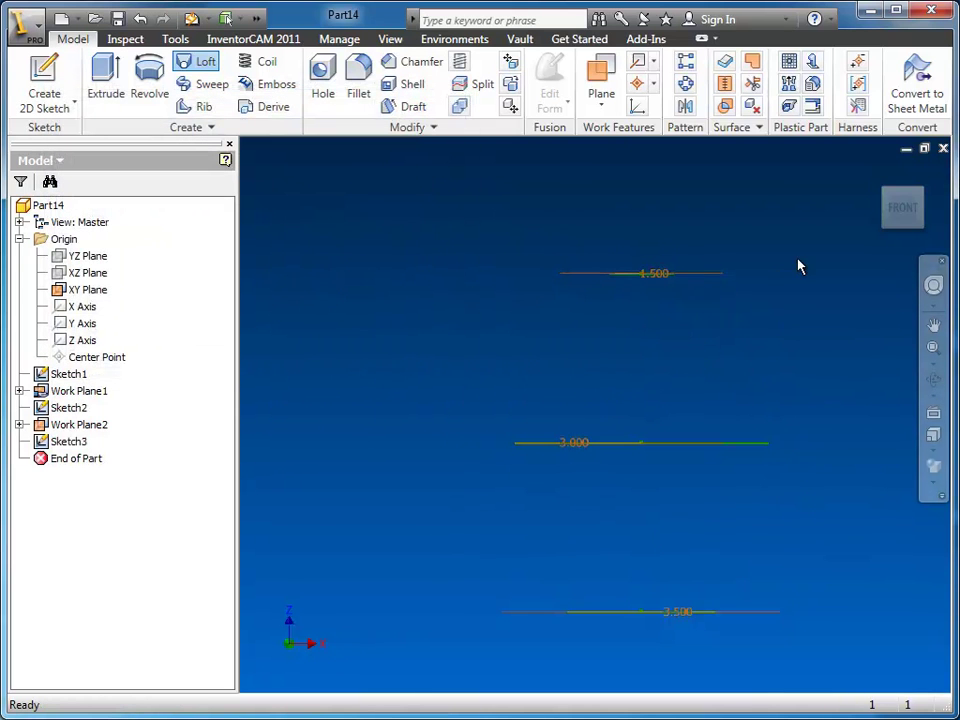
pyautogui.click(878, 171)
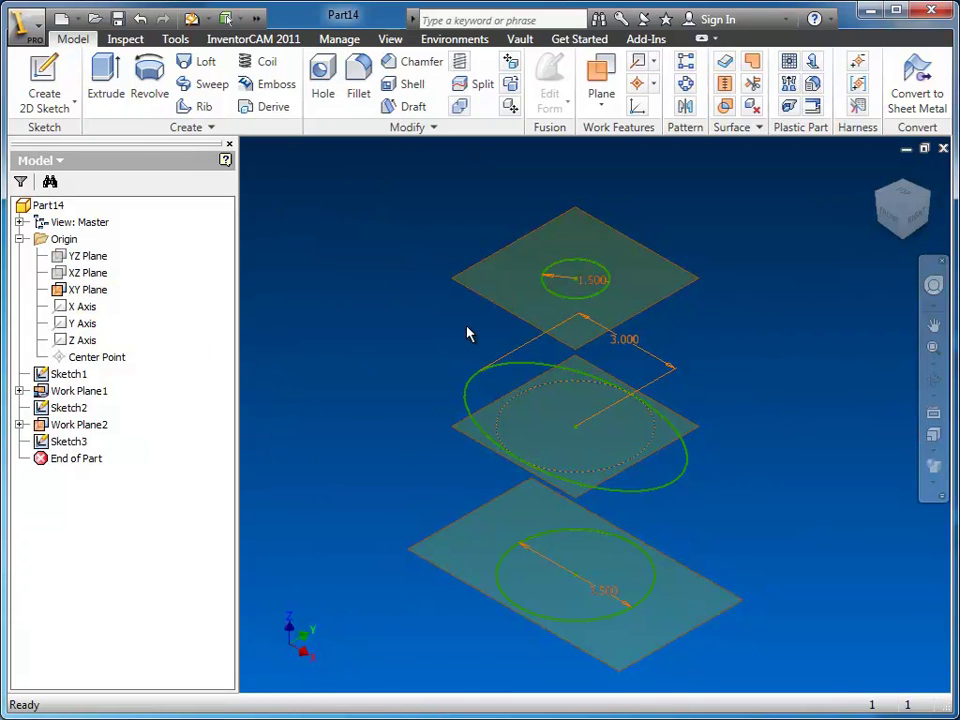
pyautogui.click(92, 274)
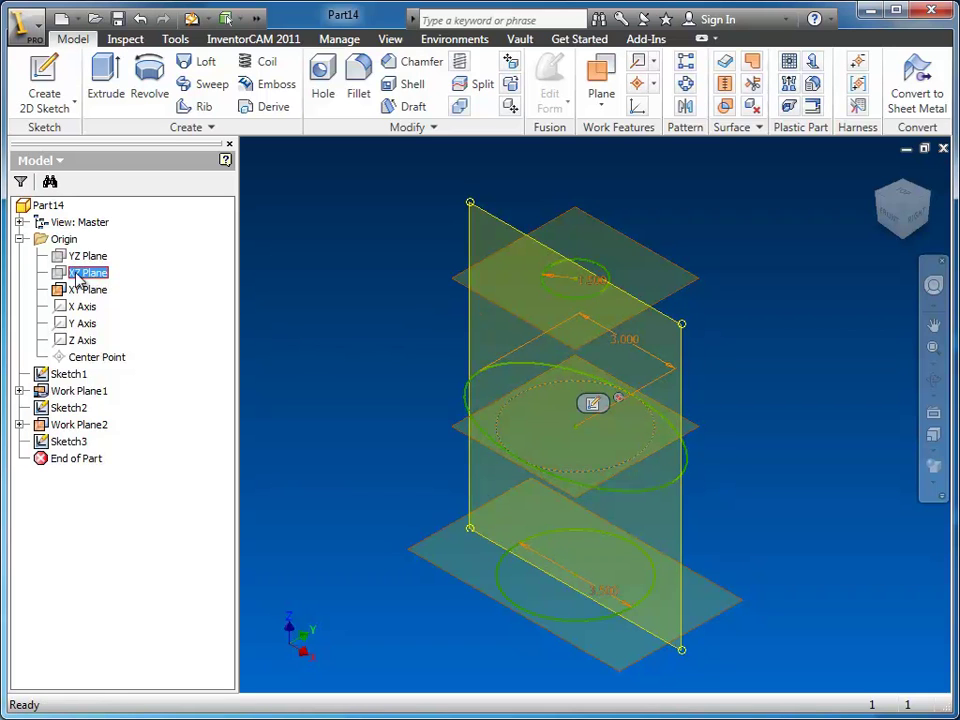
pyautogui.click(592, 403)
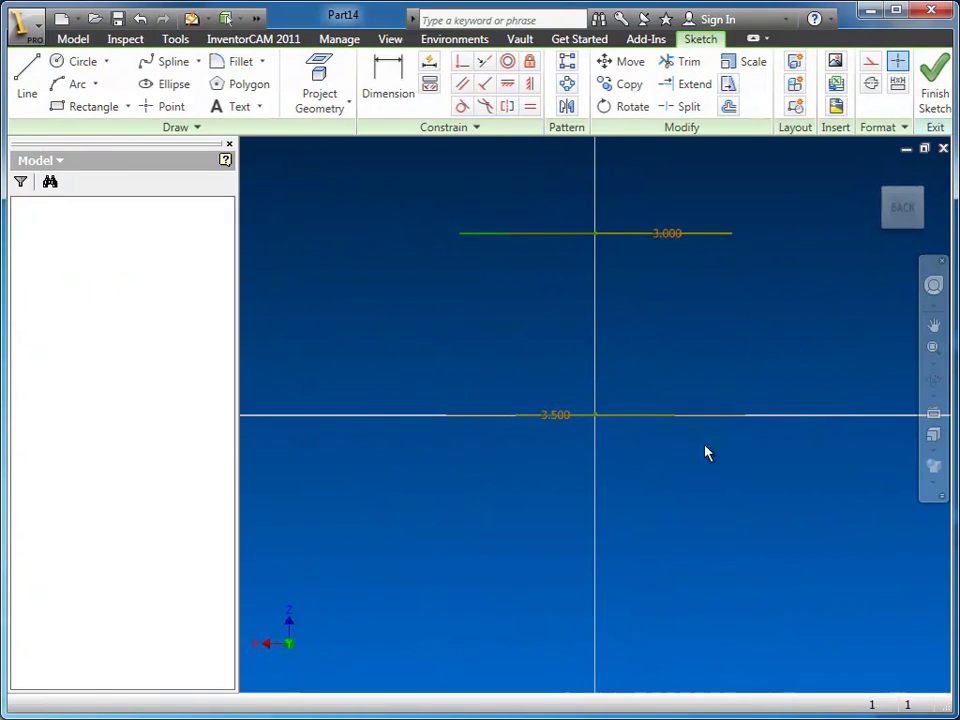
pyautogui.moveTo(776, 321); pyautogui.dragTo(750, 499, button='middle')
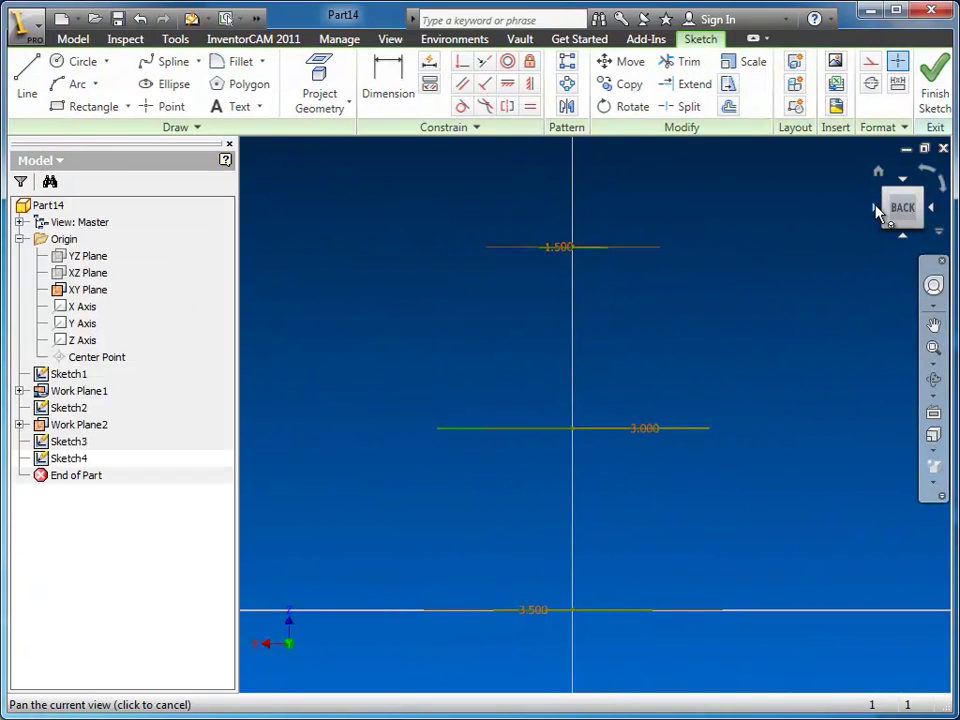
pyautogui.click(875, 205)
pyautogui.click(872, 224)
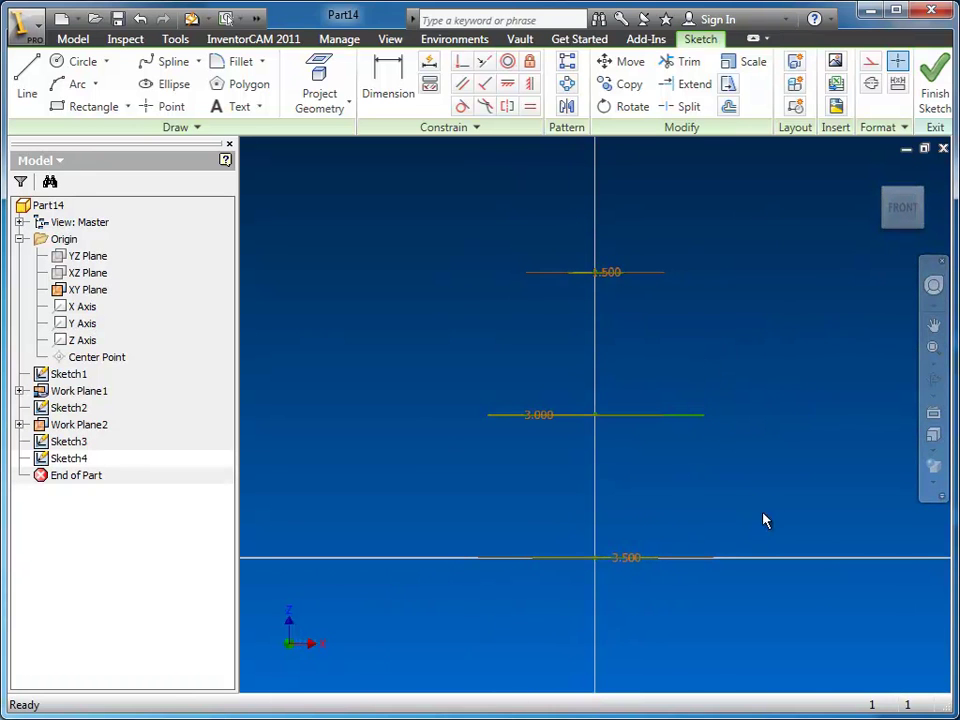
pyautogui.moveTo(688, 351)
pyautogui.keyDown('shift'); pyautogui.mouseDown(button='middle')
pyautogui.moveTo(688, 364)
pyautogui.moveTo(679, 358)
pyautogui.moveTo(686, 375)
pyautogui.mouseUp(button='middle'); pyautogui.keyUp('shift')
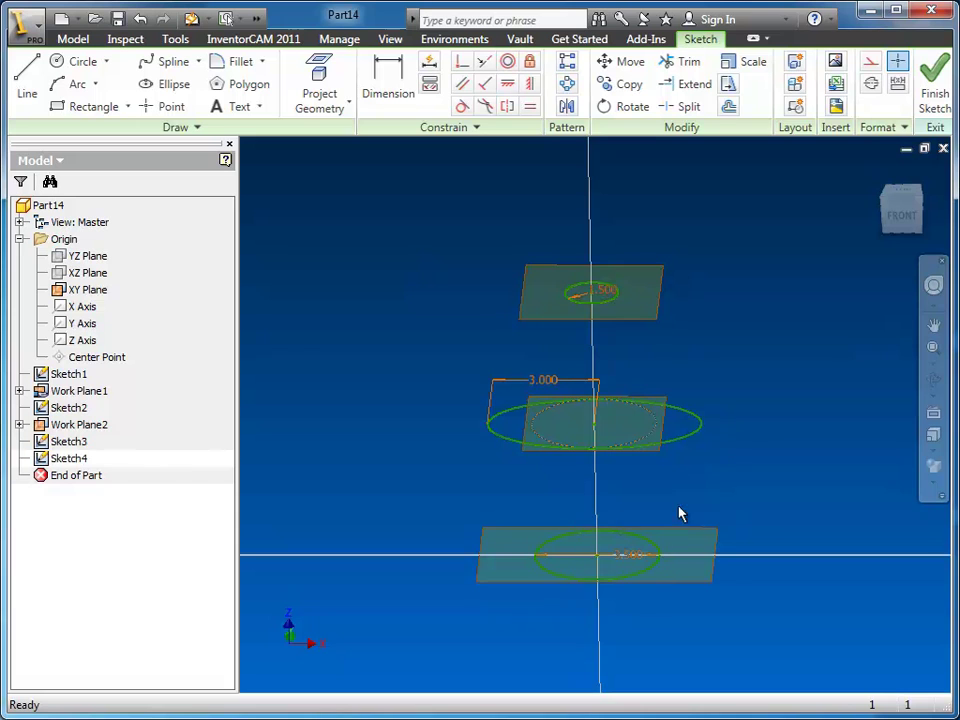
# - Project the middle ellipse and draw a four-point spline from the top circle to the bottom circle
pyautogui.click(322, 78)
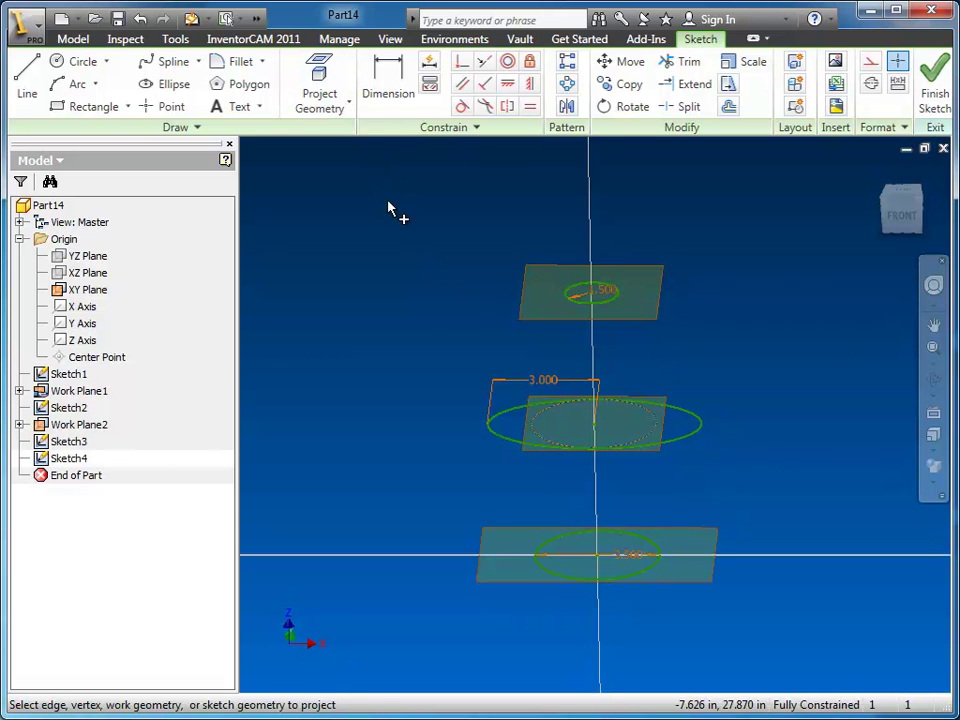
pyautogui.click(681, 414)
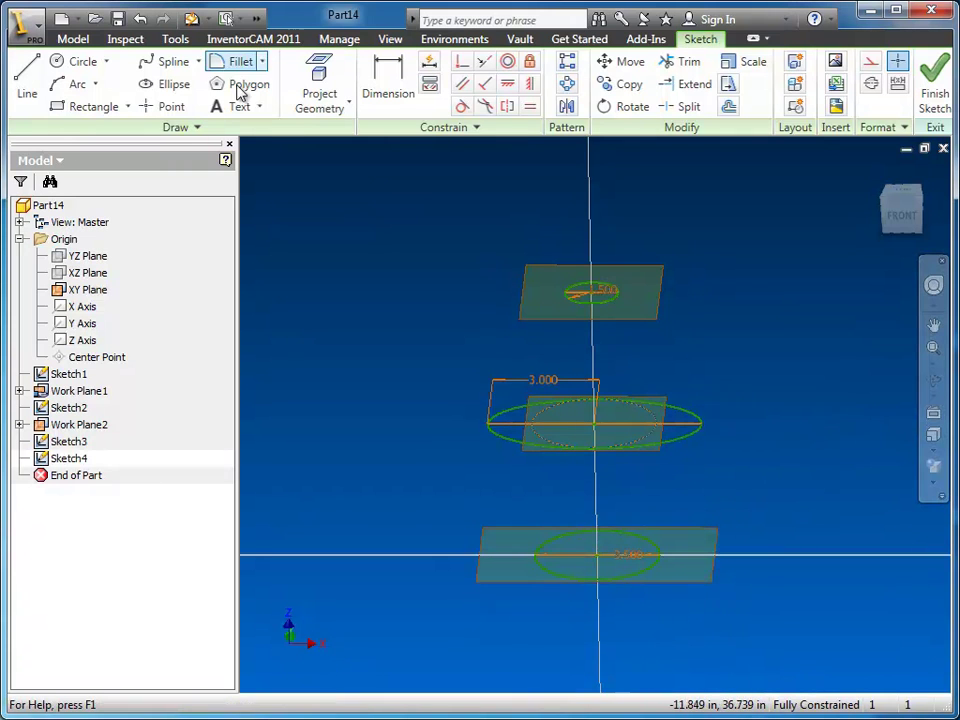
pyautogui.click(171, 62)
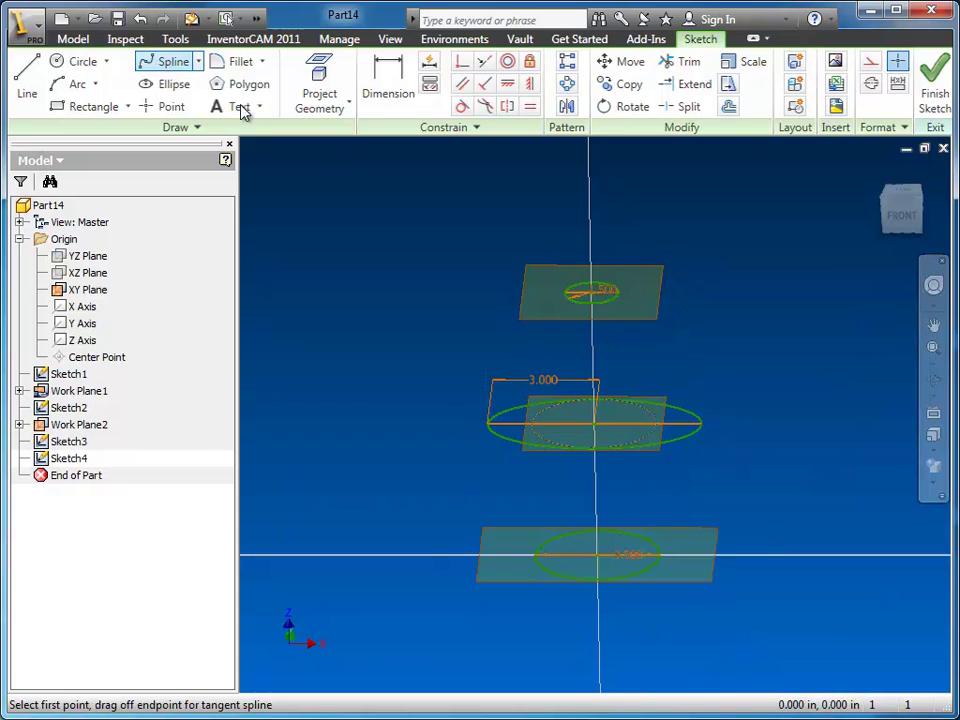
pyautogui.scroll(-3, 675, 351)
pyautogui.scroll(2, 677, 354)
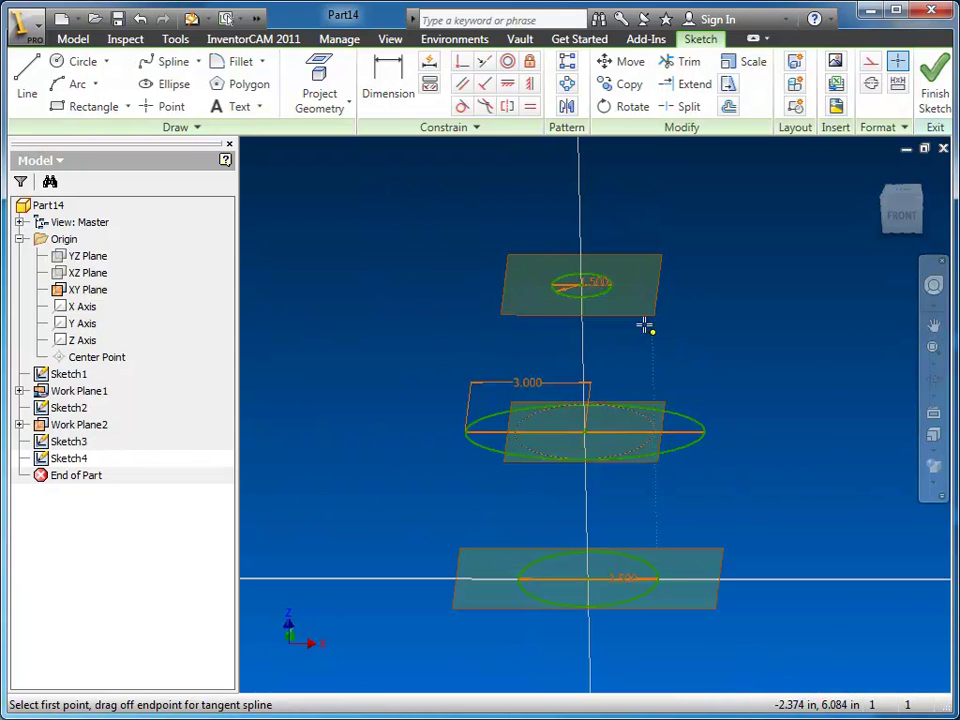
pyautogui.click(611, 284)
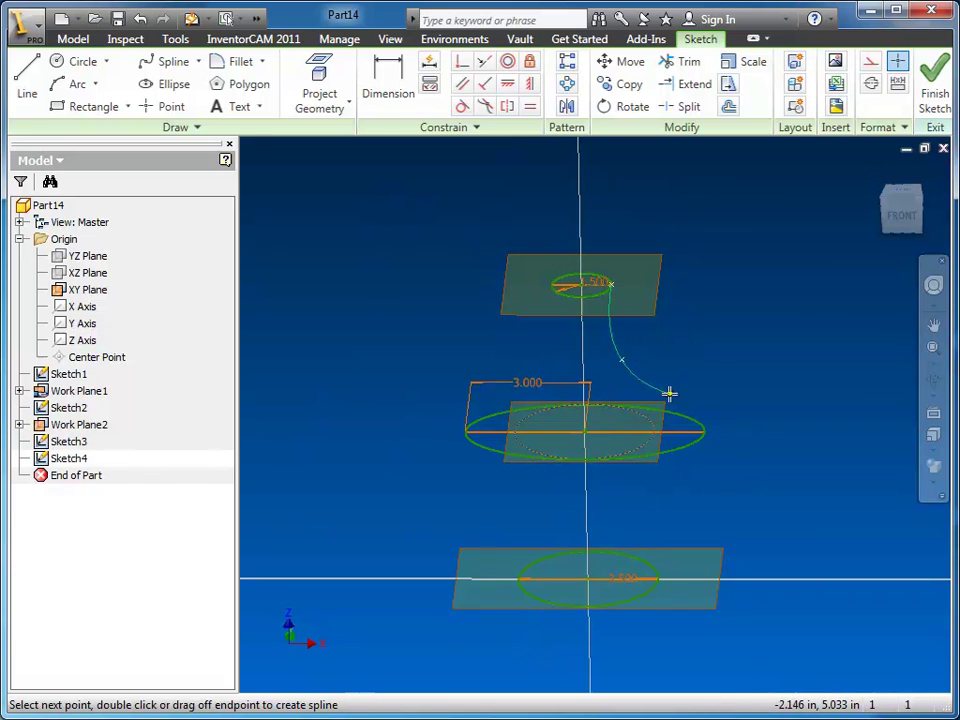
pyautogui.click(704, 432)
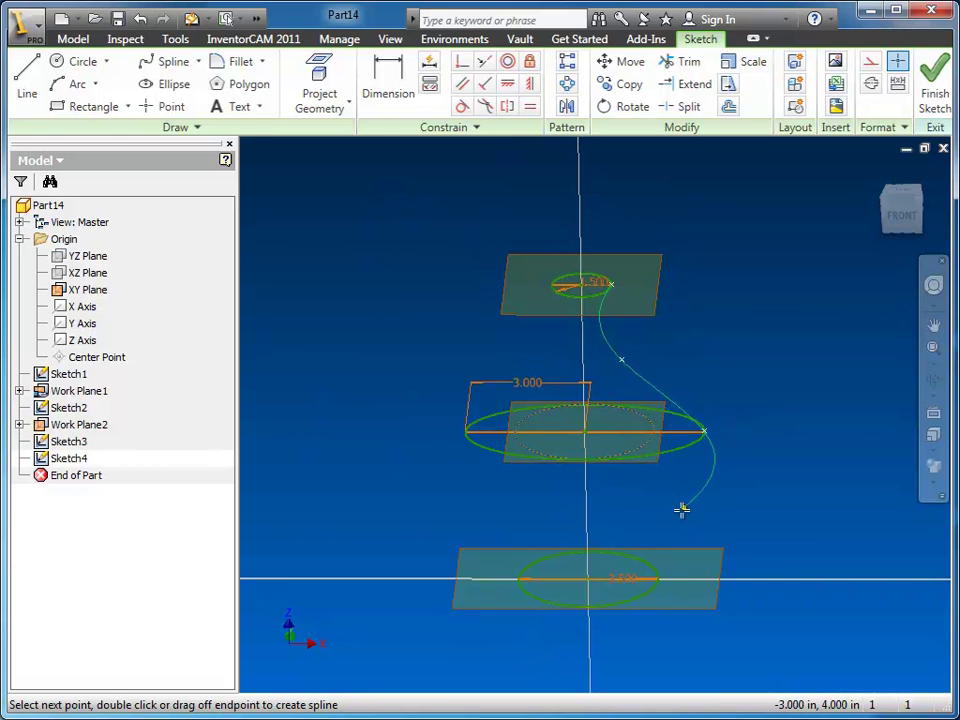
pyautogui.click(675, 516)
pyautogui.click(659, 578)
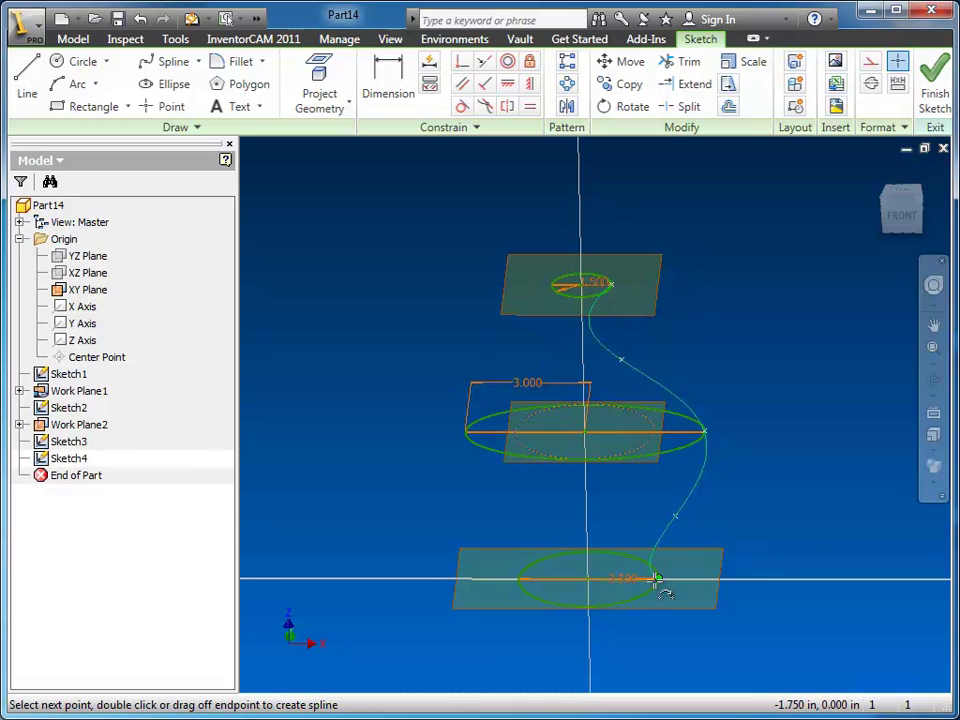
pyautogui.rightClick(766, 440)
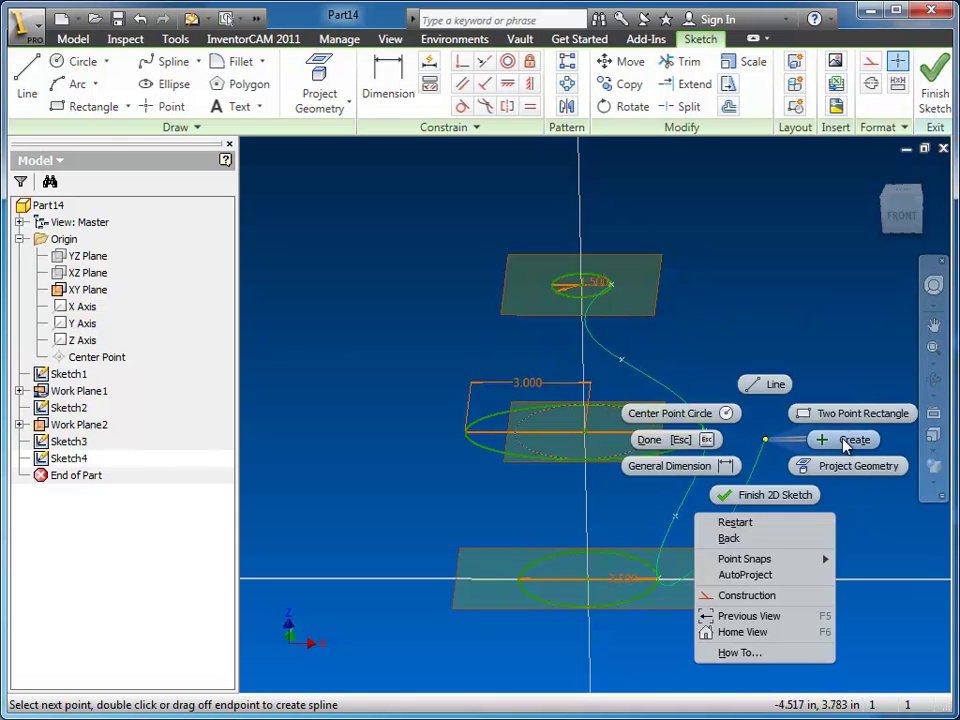
pyautogui.click(845, 443)
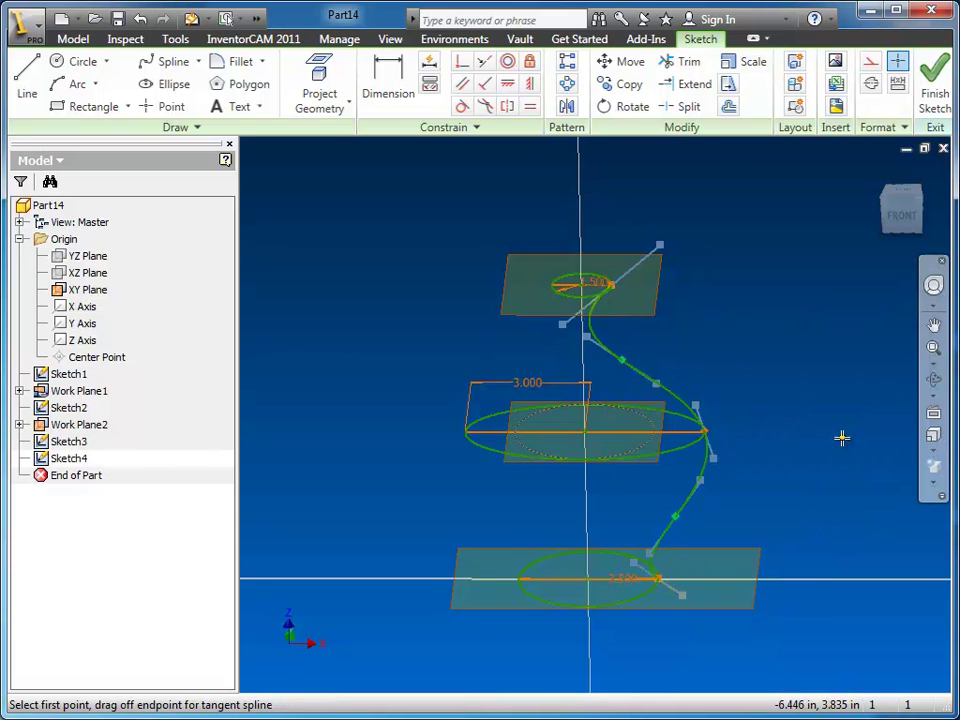
# - In Front view, drag the spline's top tangent handles so the rail leaves the neck vertically
pyautogui.click(902, 226)
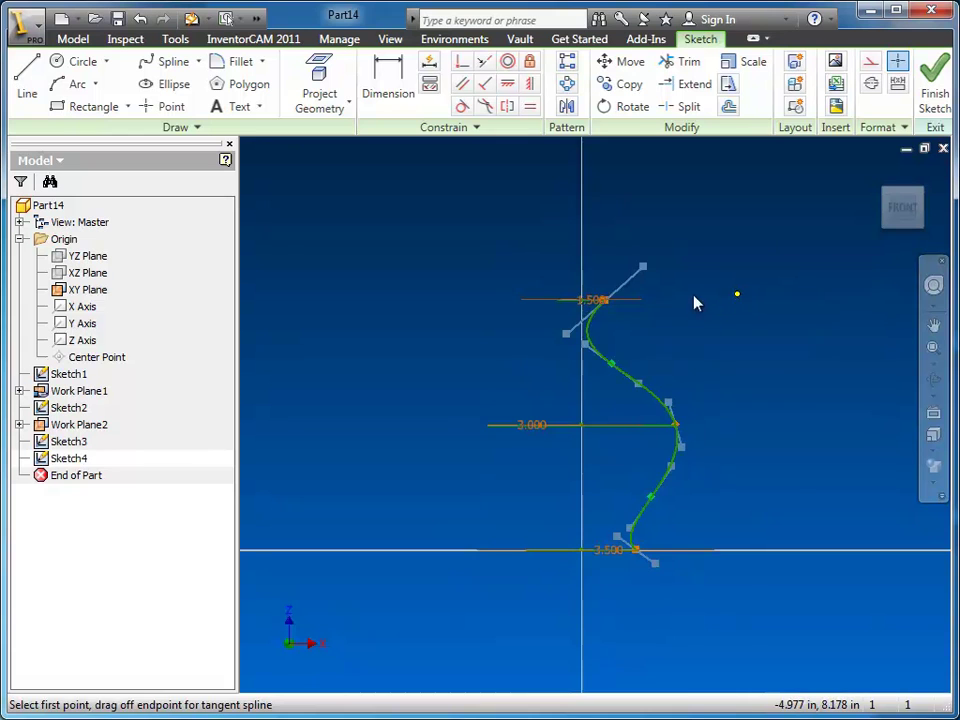
pyautogui.rightClick(737, 294)
pyautogui.click(668, 297)
pyautogui.scroll(-3, 670, 348)
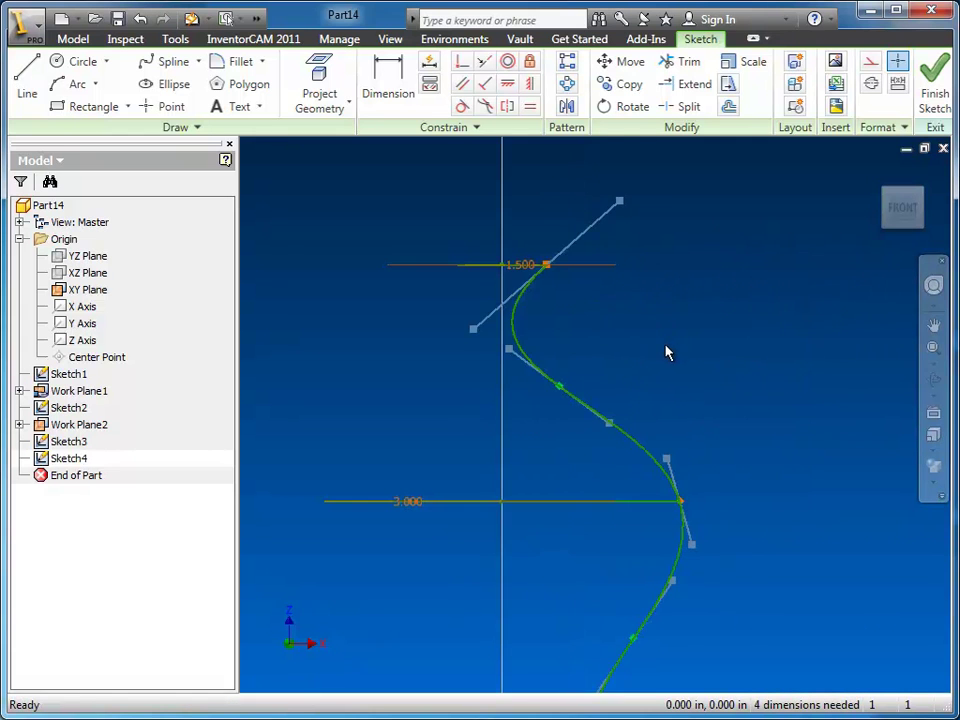
pyautogui.moveTo(669, 349)
pyautogui.mouseDown(button='middle')
pyautogui.moveTo(690, 279)
pyautogui.moveTo(716, 271)
pyautogui.mouseUp(button='middle')
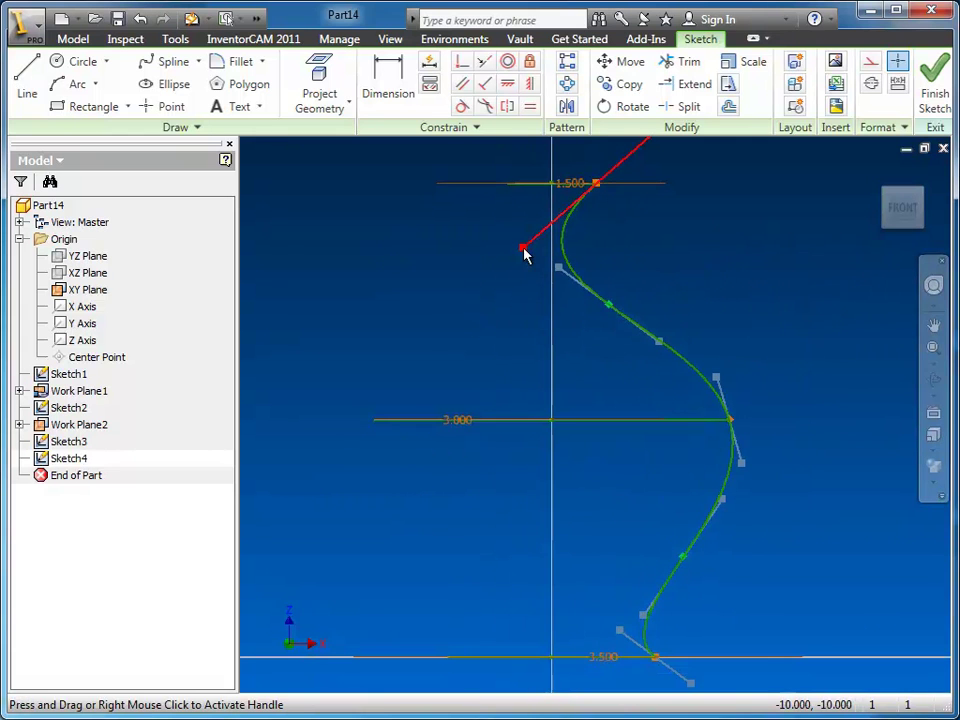
pyautogui.moveTo(531, 262)
pyautogui.mouseDown()
pyautogui.moveTo(580, 285)
pyautogui.moveTo(597, 246)
pyautogui.mouseUp()
pyautogui.moveTo(664, 261); pyautogui.dragTo(670, 325, button='middle')
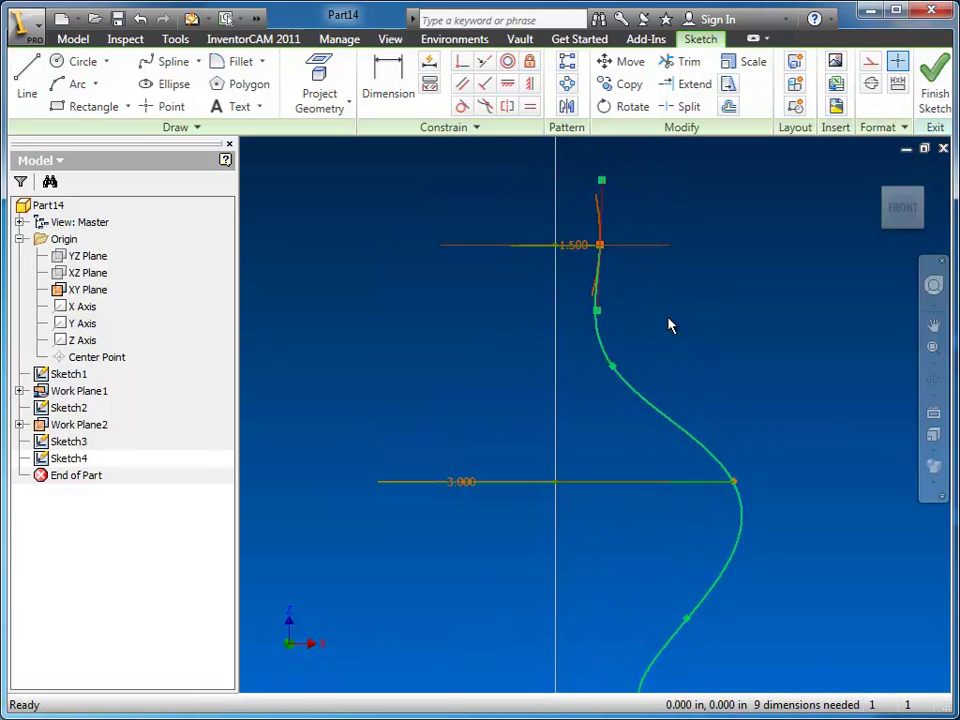
pyautogui.moveTo(604, 313); pyautogui.dragTo(579, 306)
pyautogui.scroll(-2, 740, 347)
pyautogui.moveTo(743, 345); pyautogui.dragTo(707, 285, button='middle')
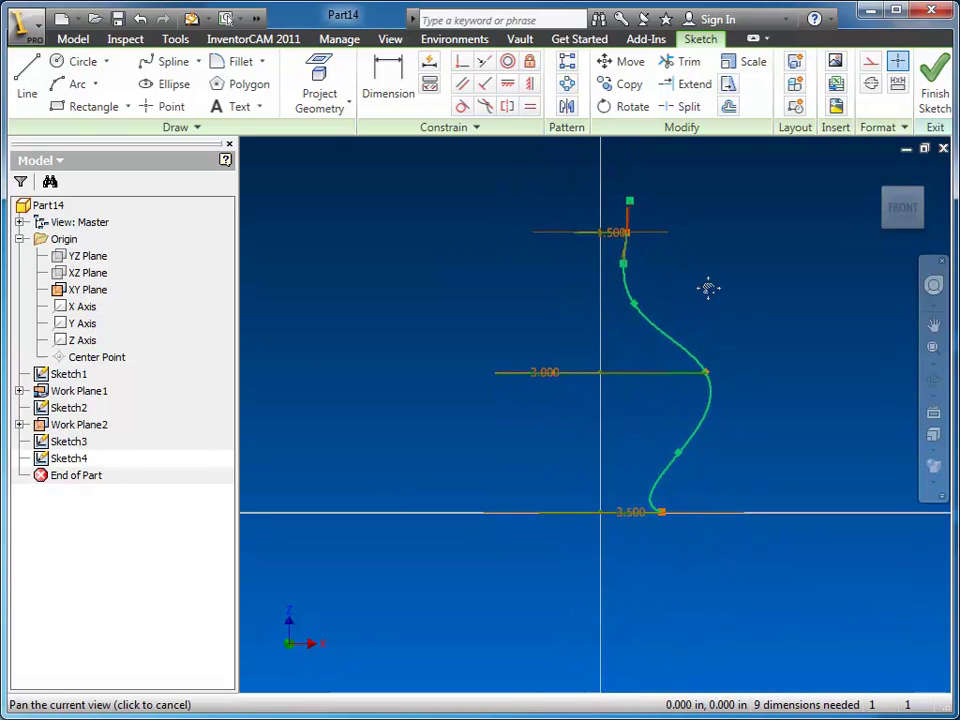
pyautogui.scroll(3, 720, 313)
pyautogui.scroll(-2, 720, 317)
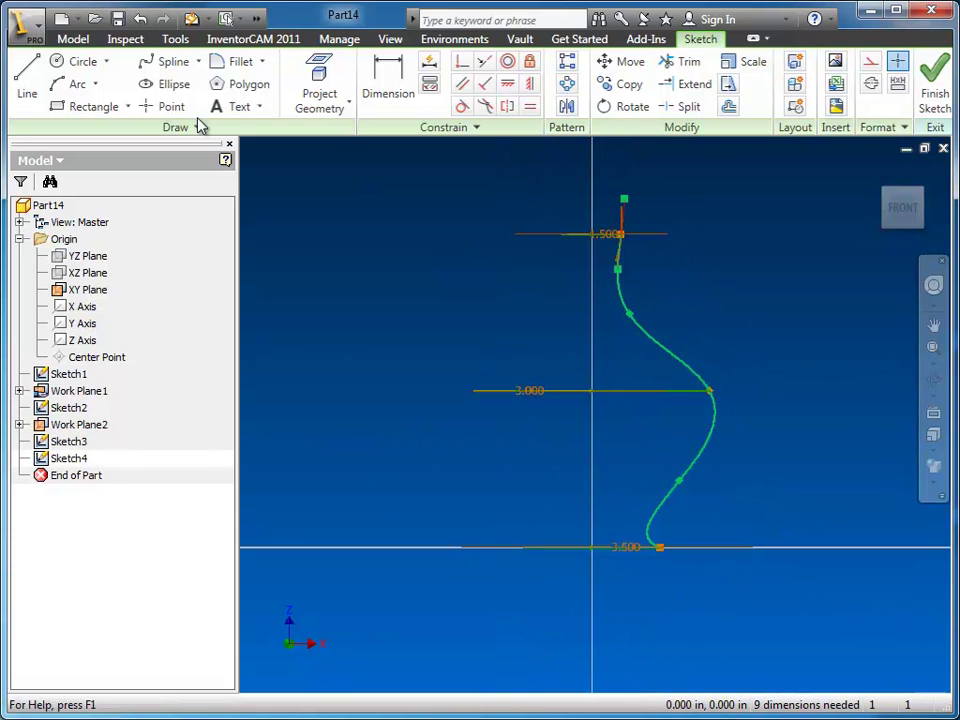
# - Draw a short vertical line up from the origin of the 3.500 base section and select it
pyautogui.rightClick(385, 307)
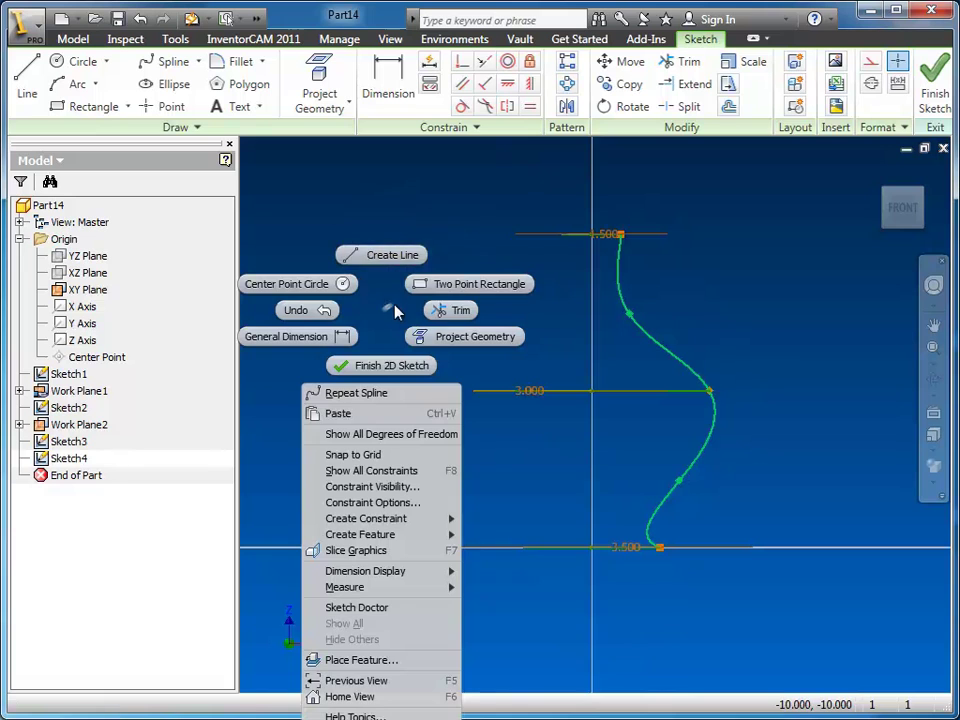
pyautogui.click(377, 253)
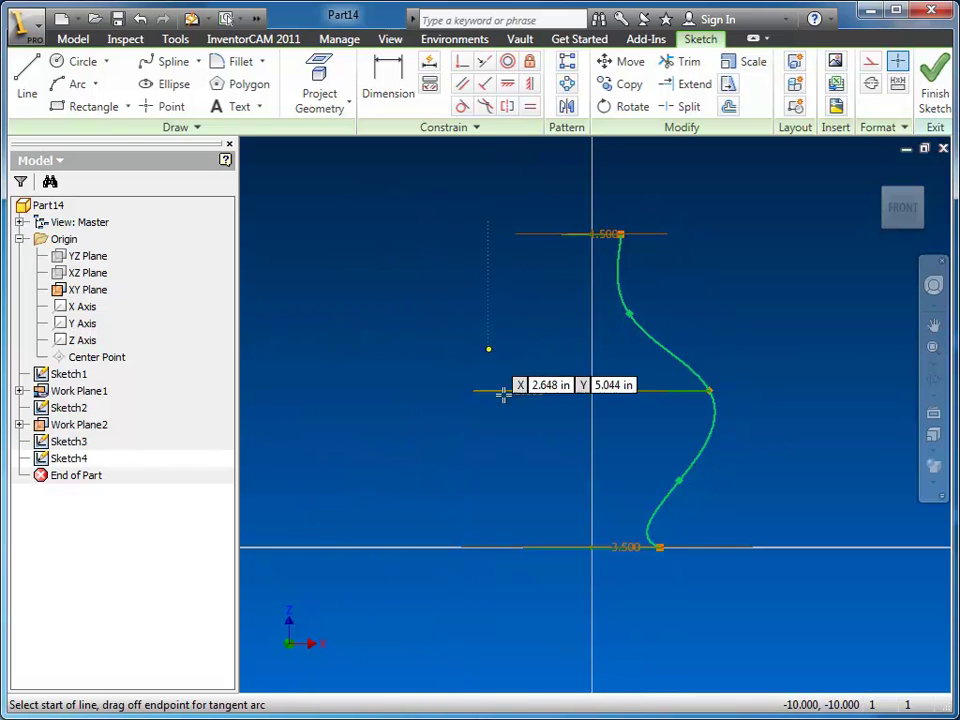
pyautogui.click(592, 547)
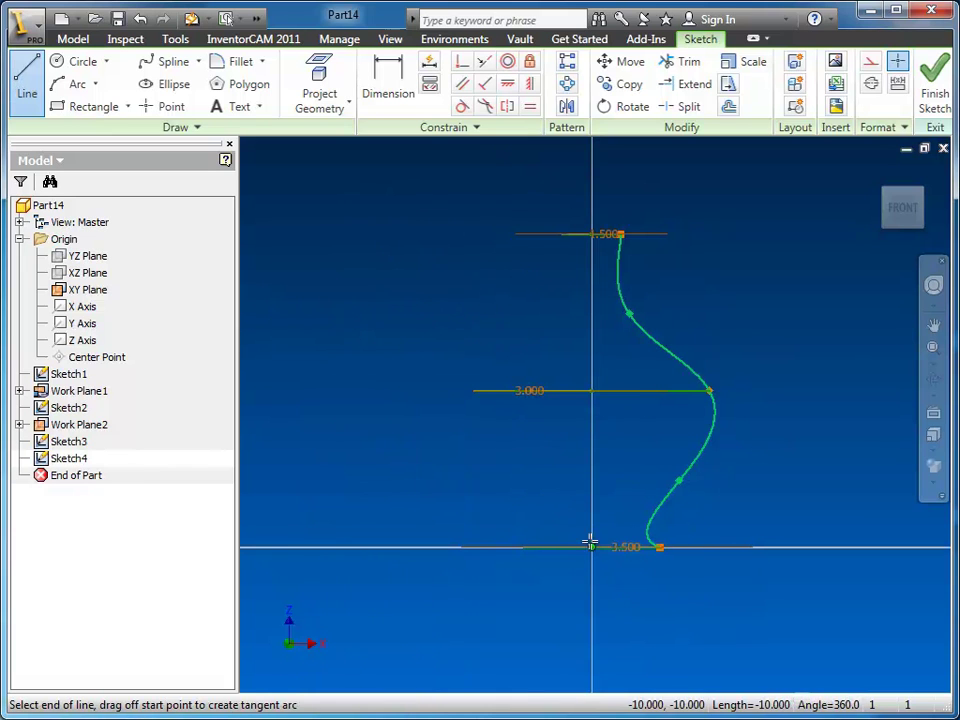
pyautogui.click(591, 435)
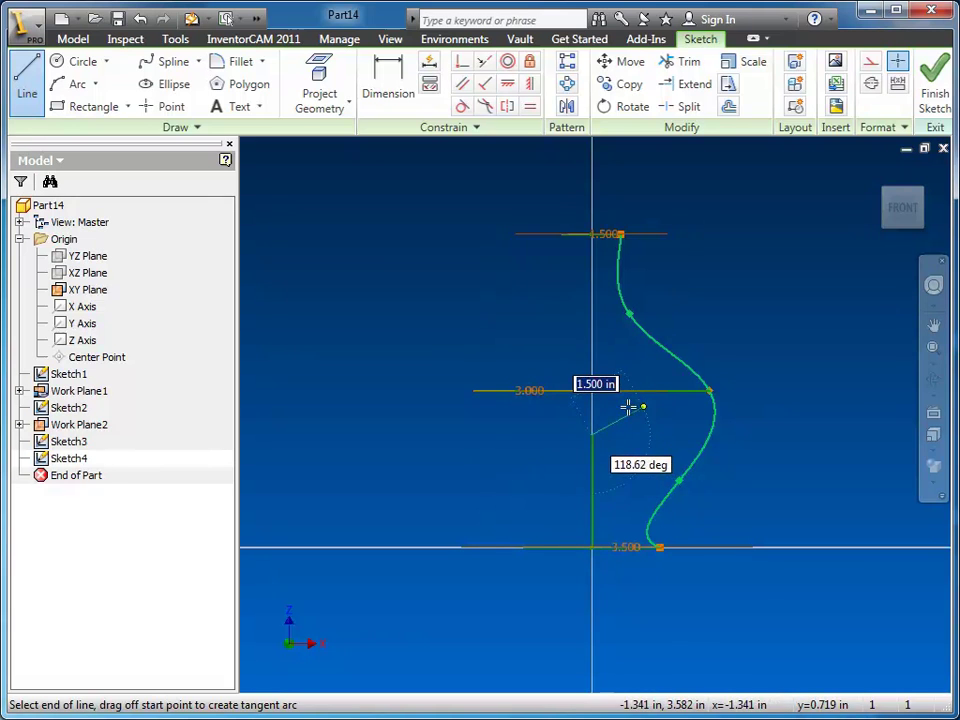
pyautogui.moveTo(540, 404); pyautogui.dragTo(435, 416, button='right')
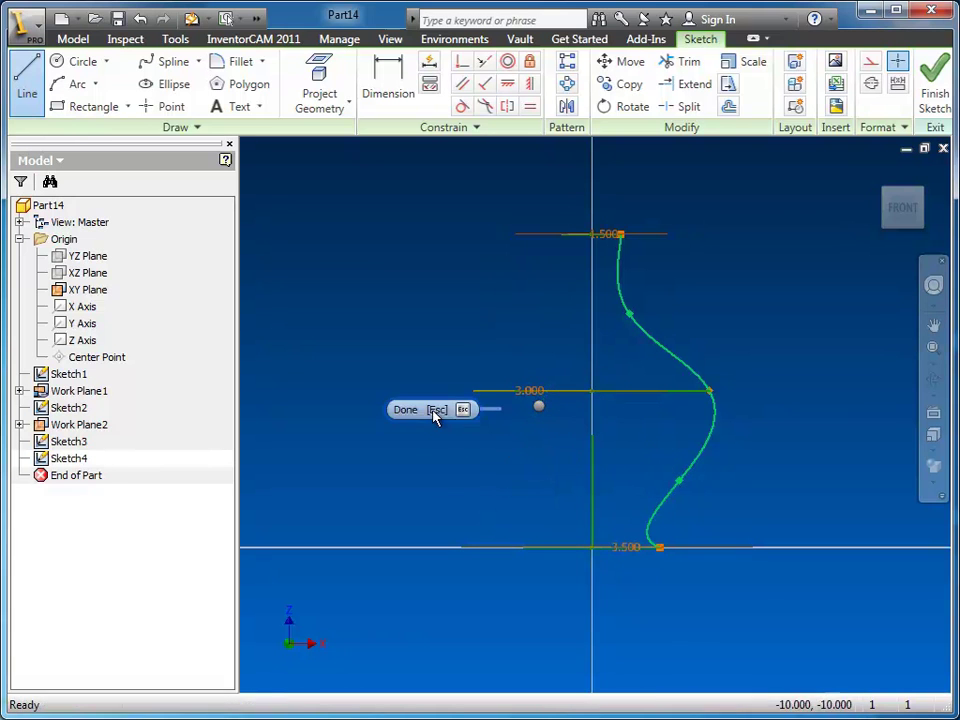
pyautogui.click(594, 460)
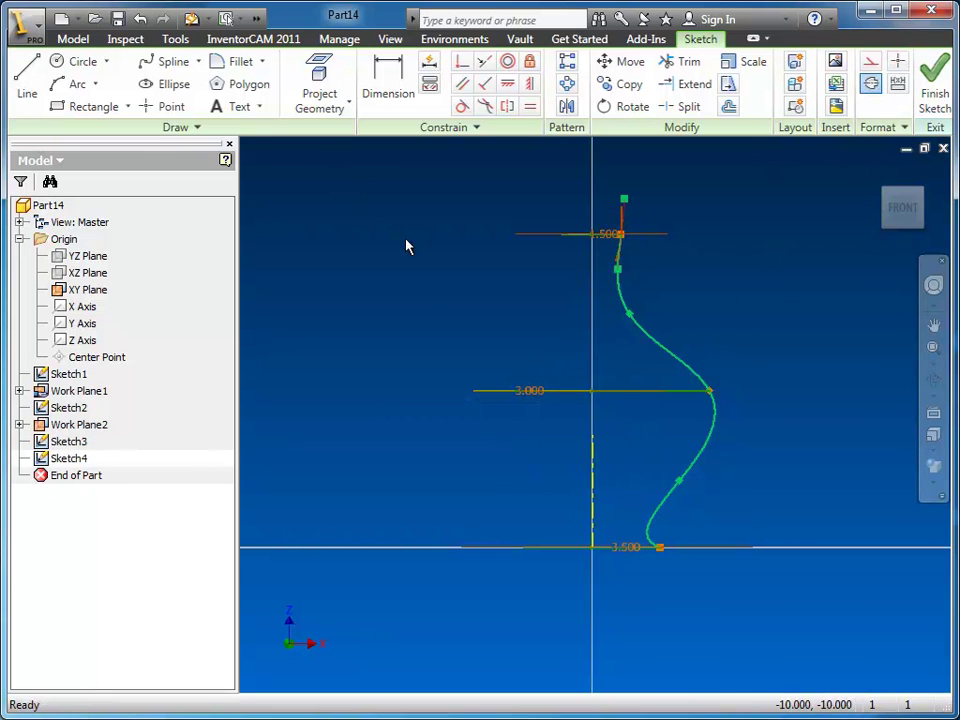
# - Mirror the spline rail across the vertical centreline to create a matching left rail
pyautogui.click(424, 268)
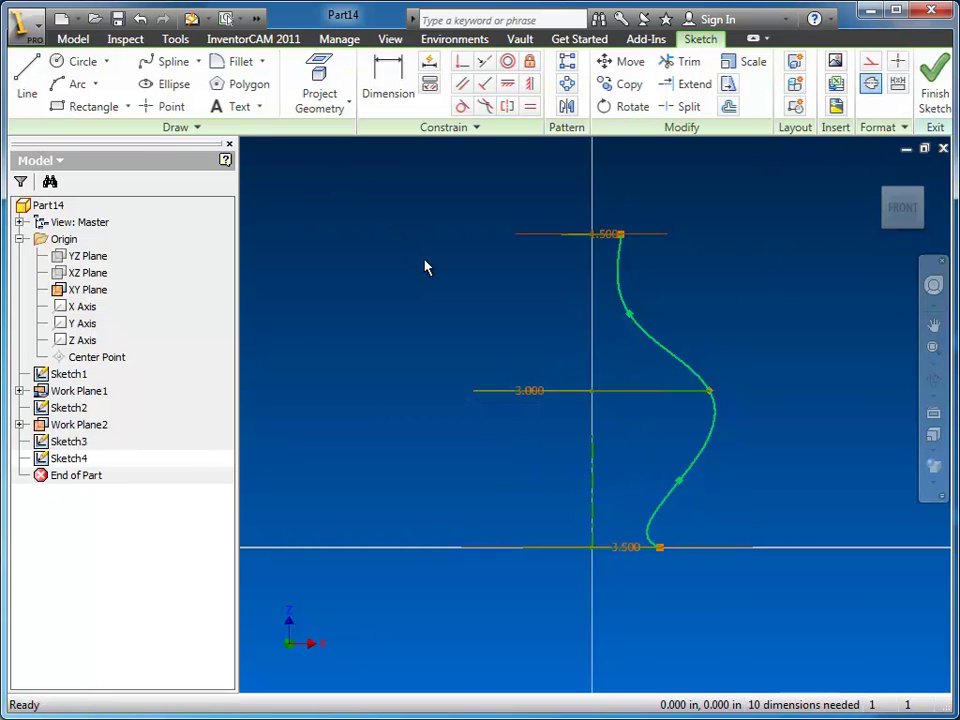
pyautogui.click(565, 108)
pyautogui.click(681, 369)
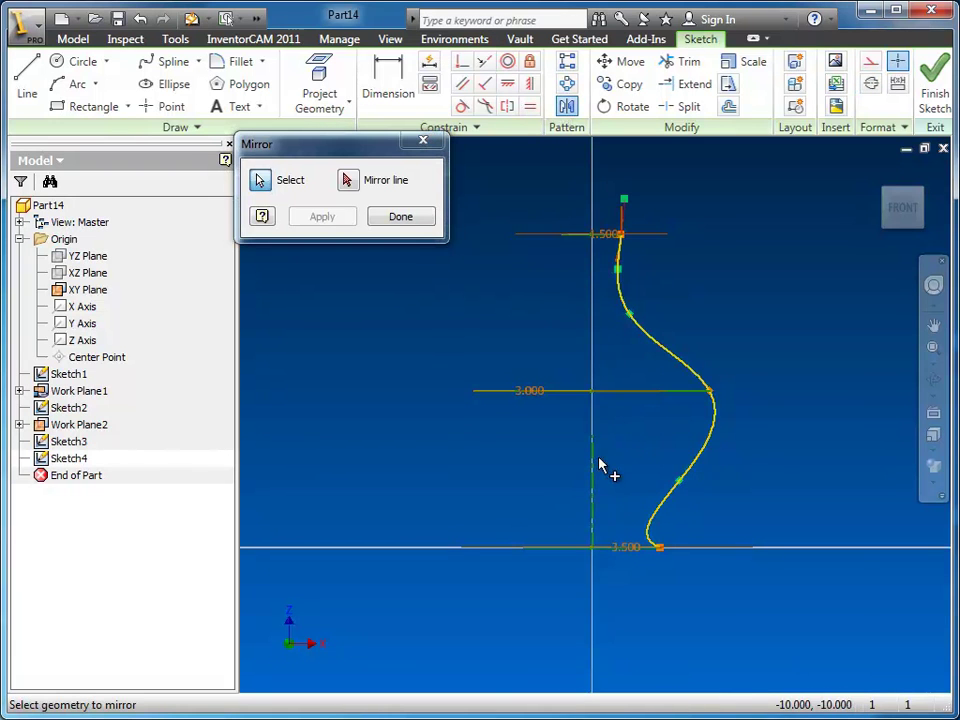
pyautogui.click(592, 470)
pyautogui.click(383, 218)
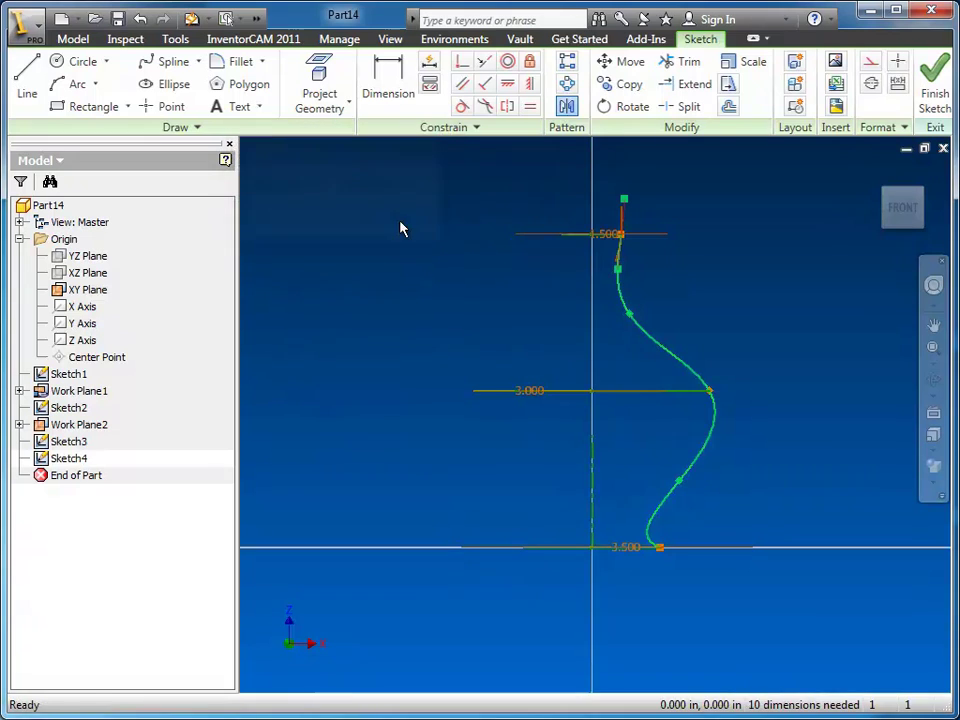
pyautogui.click(567, 105)
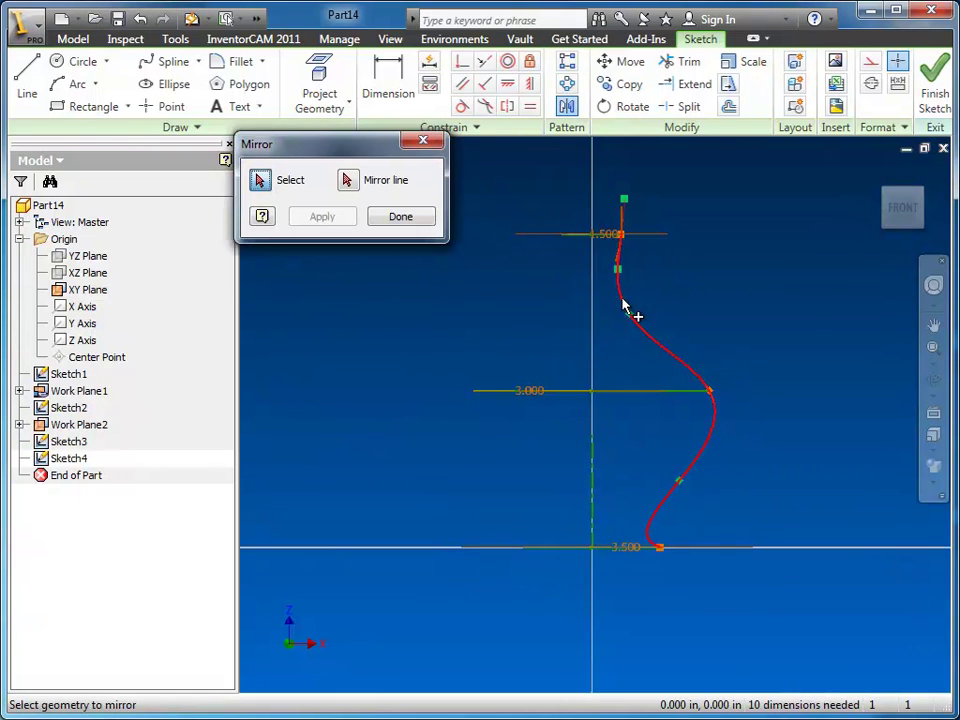
pyautogui.click(627, 306)
pyautogui.click(347, 180)
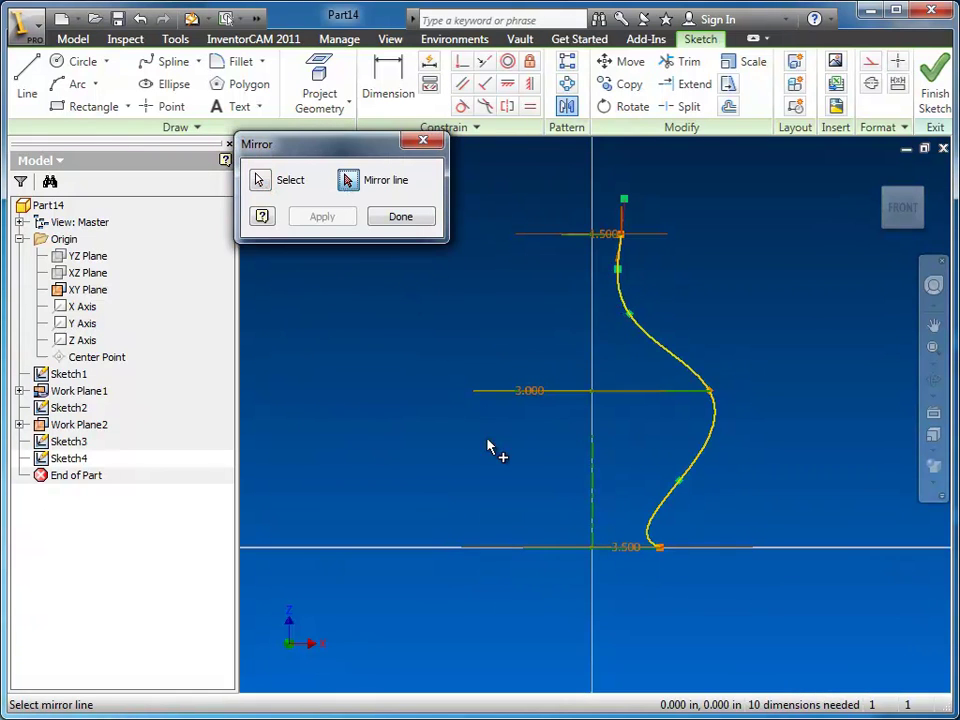
pyautogui.click(593, 488)
pyautogui.click(322, 217)
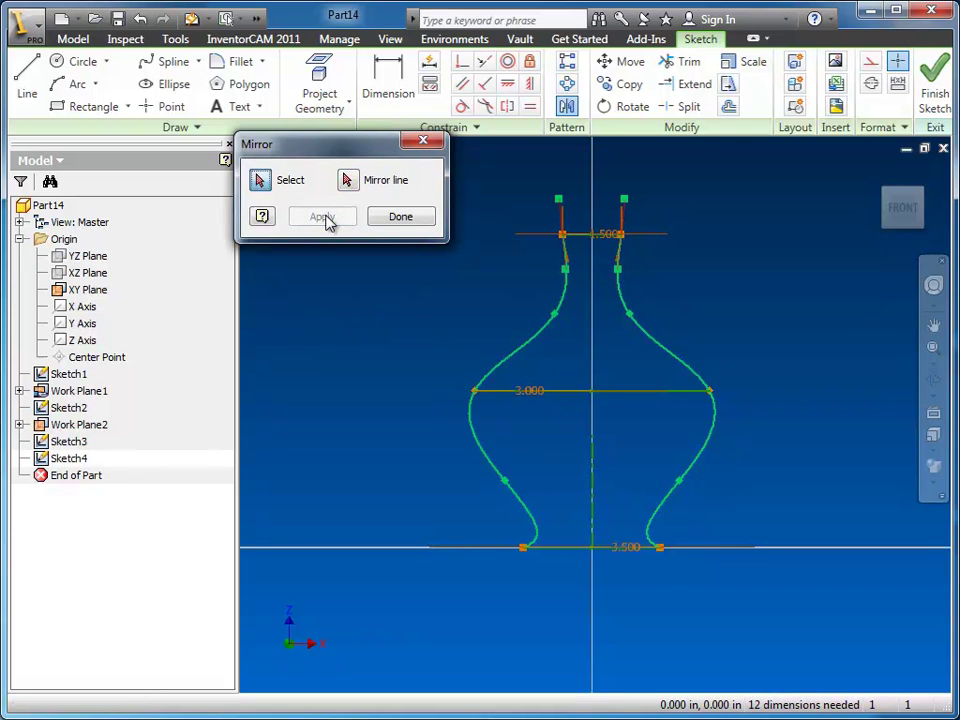
pyautogui.click(405, 222)
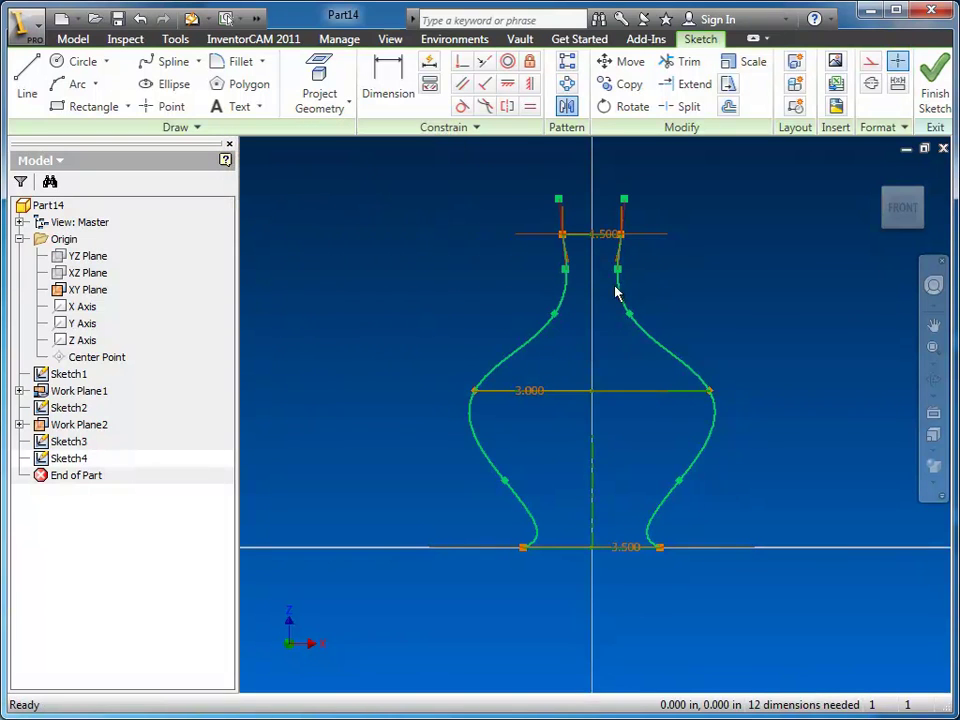
# - Extend the right rail's neck end upward and constrain that neck line vertical
pyautogui.scroll(2, 660, 290)
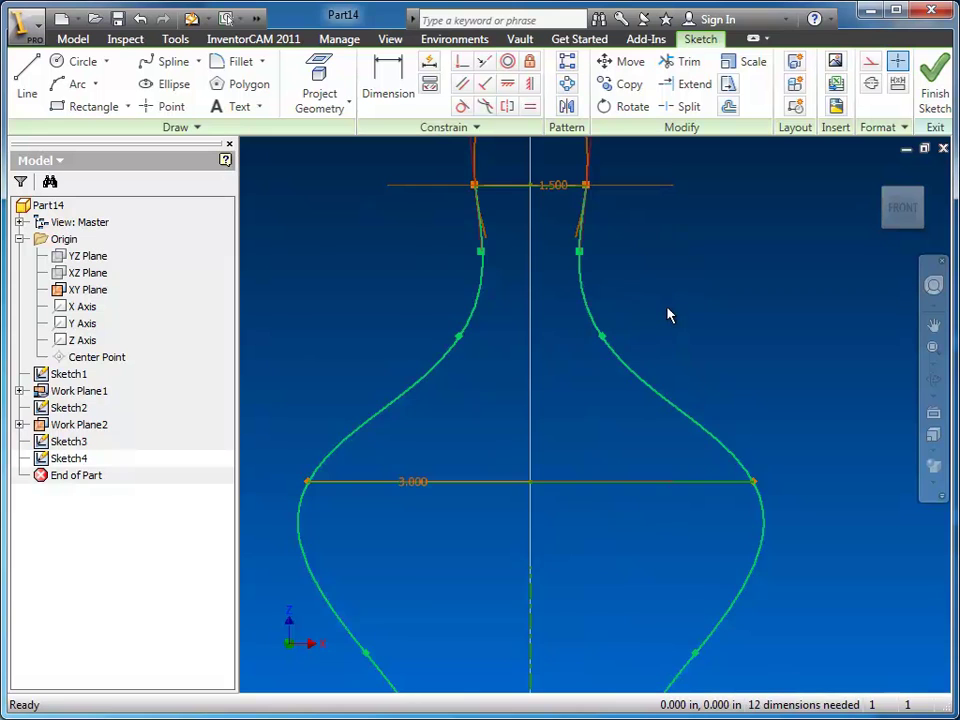
pyautogui.scroll(-1, 669, 315)
pyautogui.moveTo(673, 281)
pyautogui.mouseDown(button='middle')
pyautogui.moveTo(671, 253)
pyautogui.moveTo(672, 285)
pyautogui.mouseUp(button='middle')
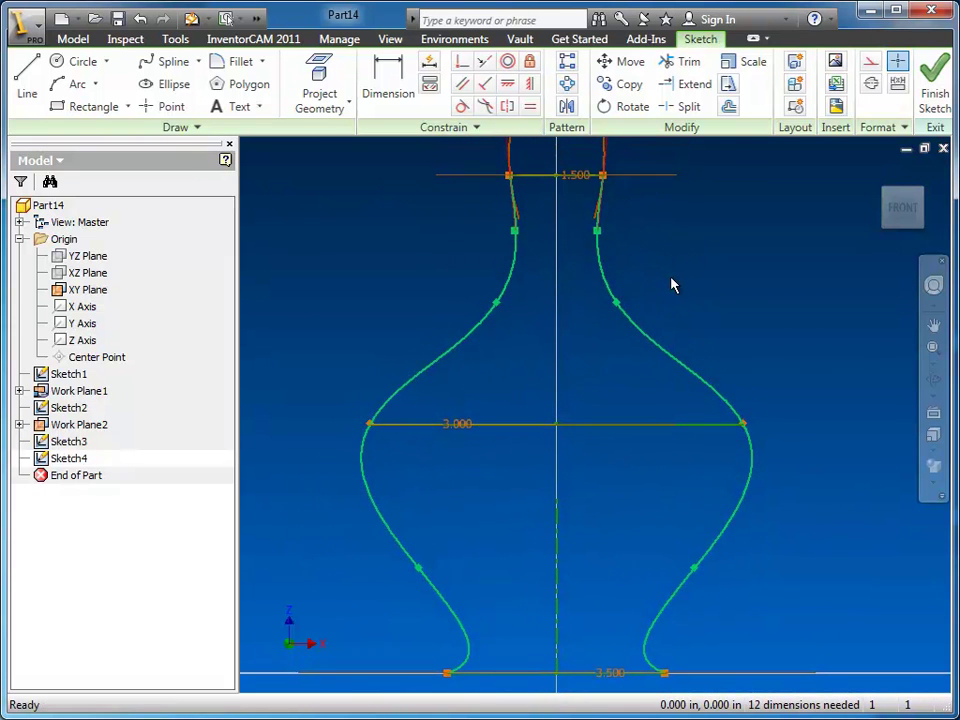
pyautogui.scroll(1, 598, 234)
pyautogui.moveTo(598, 234)
pyautogui.mouseDown(button='middle')
pyautogui.moveTo(660, 328)
pyautogui.moveTo(677, 336)
pyautogui.mouseUp(button='middle')
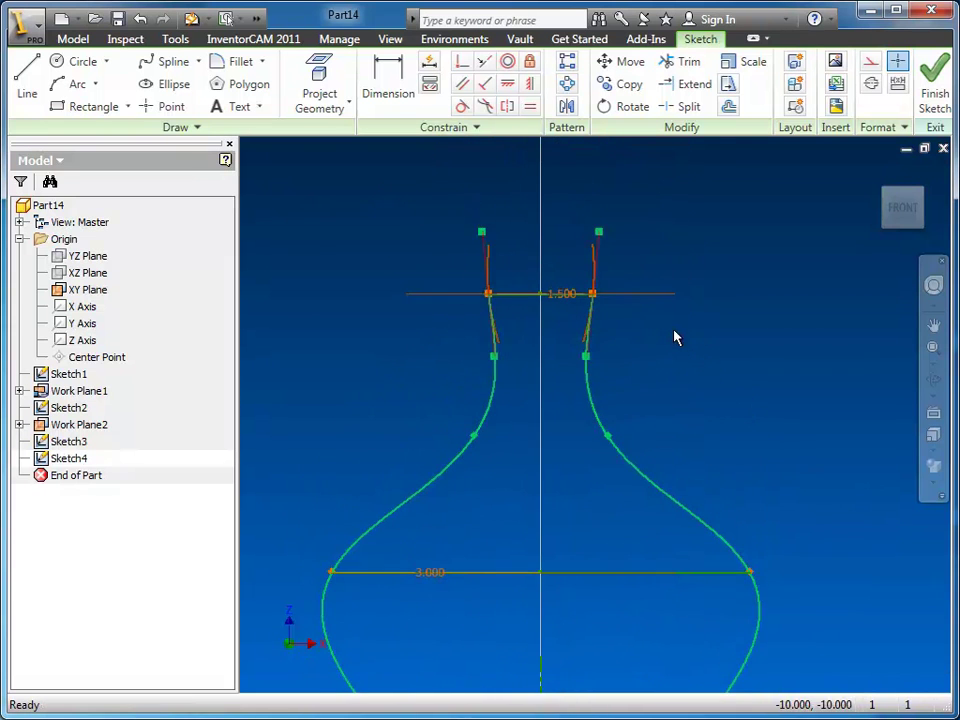
pyautogui.click(588, 365)
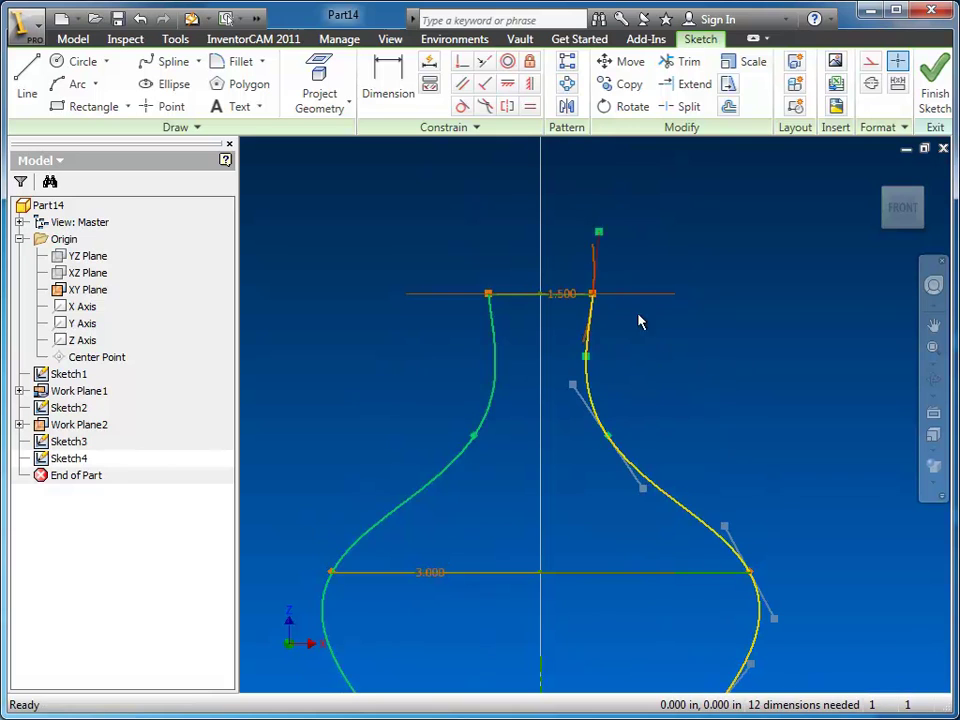
pyautogui.moveTo(600, 238); pyautogui.dragTo(578, 222)
pyautogui.click(600, 235)
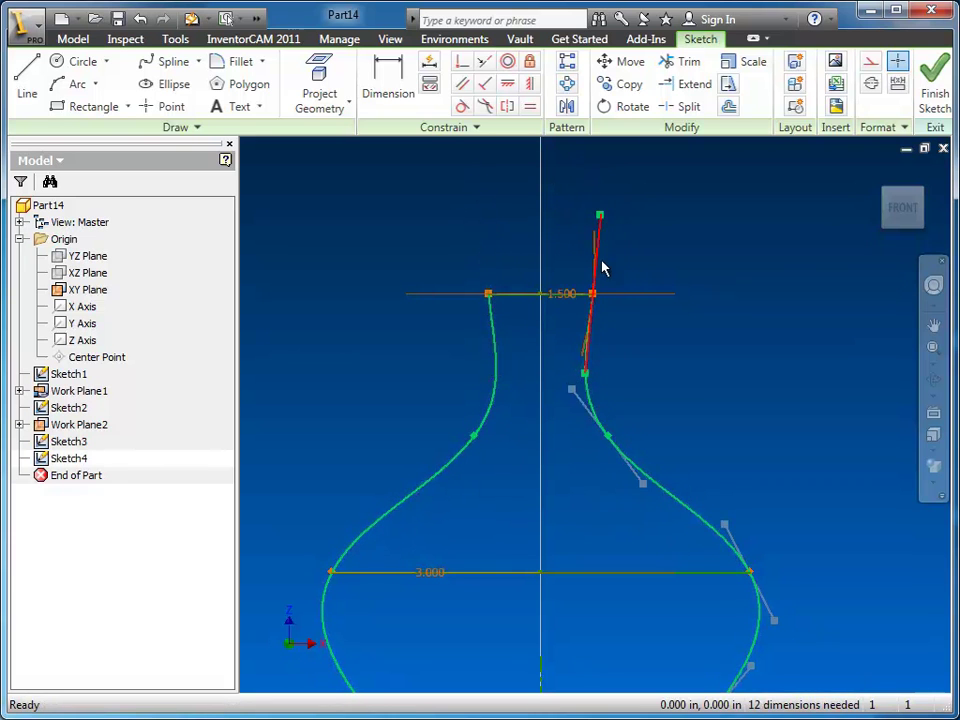
pyautogui.click(536, 86)
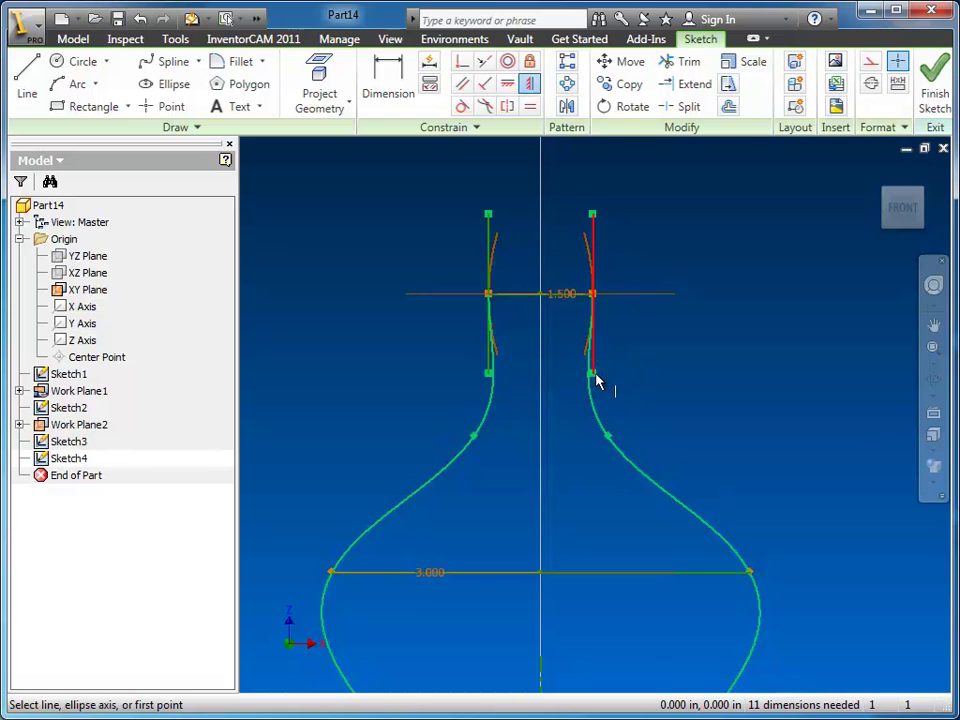
# - Dimension the vertical neck line to a length of 1.000
pyautogui.click(388, 78)
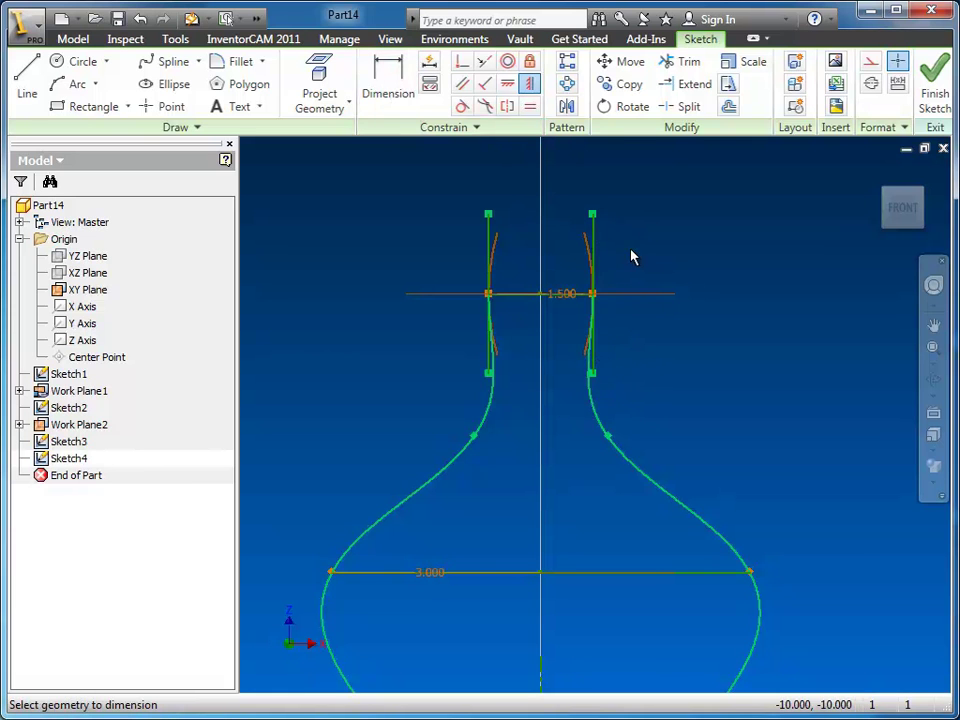
pyautogui.click(596, 241)
pyautogui.click(721, 297)
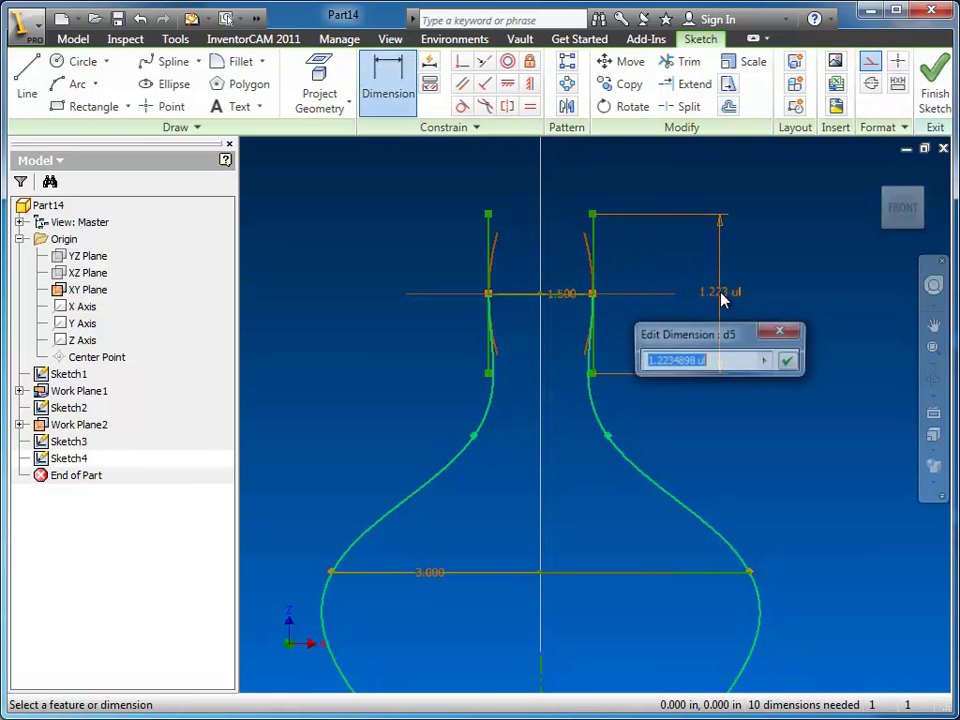
pyautogui.write('1')
pyautogui.press('Return')
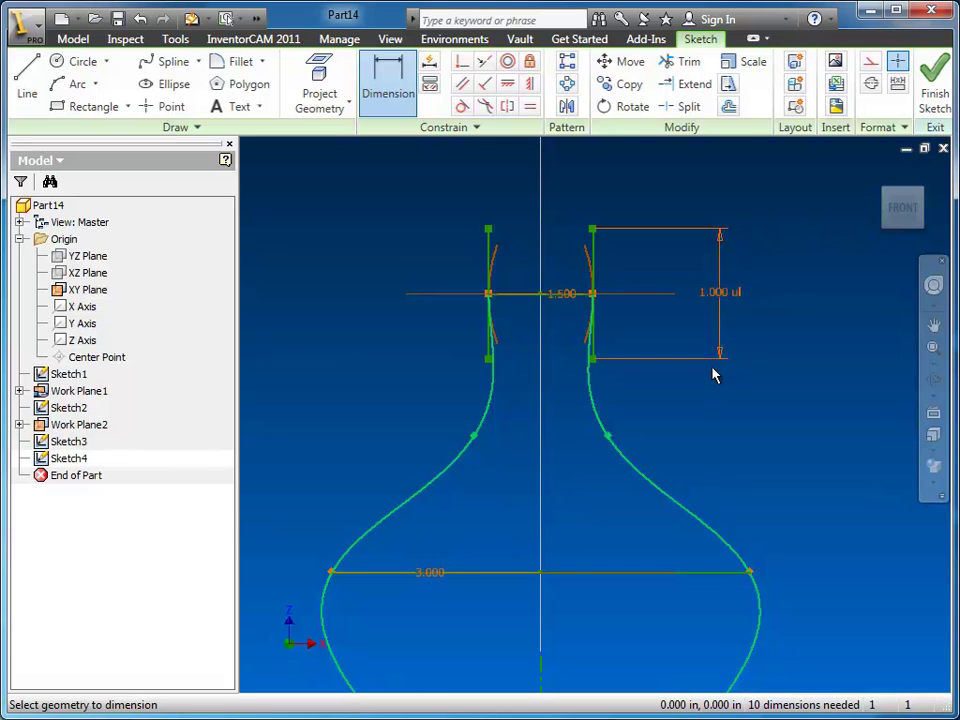
pyautogui.click(609, 439)
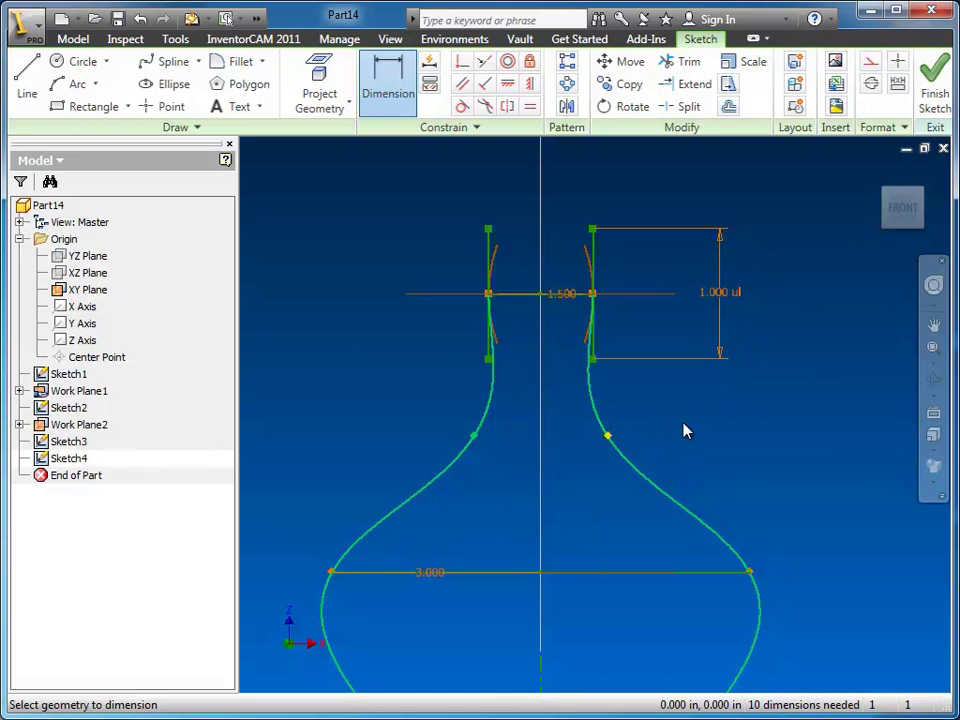
pyautogui.rightClick(686, 431)
pyautogui.click(612, 432)
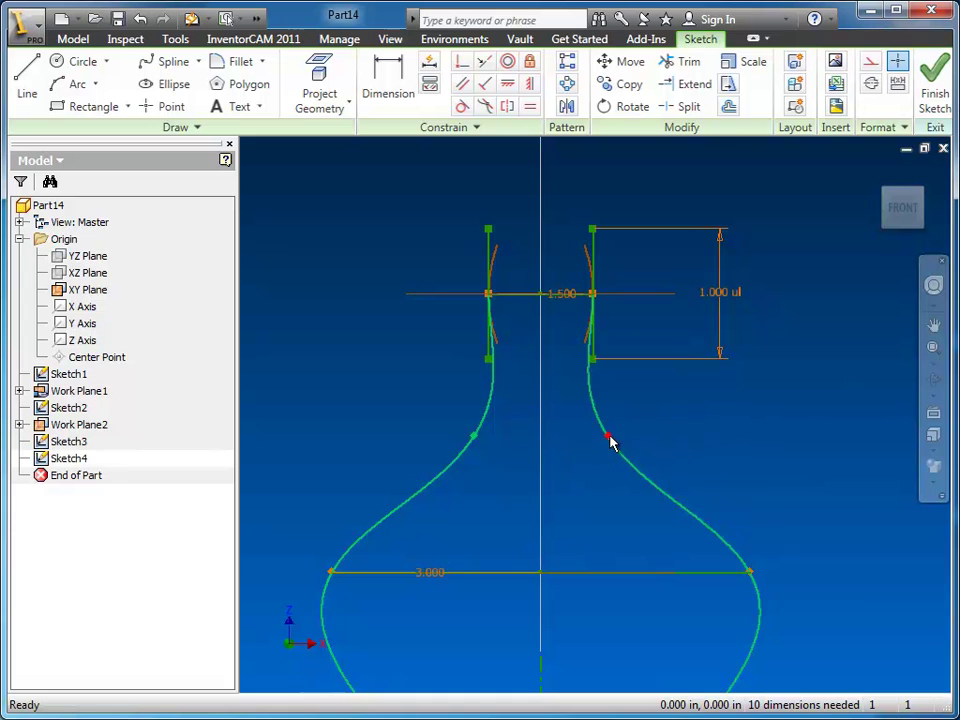
# - Tilt the right rail's bottom tangent handle up and outward at the 3.500 base
pyautogui.moveTo(613, 441)
pyautogui.mouseDown()
pyautogui.moveTo(630, 434)
pyautogui.moveTo(608, 438)
pyautogui.moveTo(628, 436)
pyautogui.moveTo(608, 438)
pyautogui.moveTo(630, 447)
pyautogui.mouseUp()
pyautogui.moveTo(742, 526)
pyautogui.mouseDown(button='middle')
pyautogui.moveTo(724, 484)
pyautogui.moveTo(724, 362)
pyautogui.moveTo(729, 371)
pyautogui.mouseUp(button='middle')
pyautogui.moveTo(726, 490); pyautogui.dragTo(734, 368, button='middle')
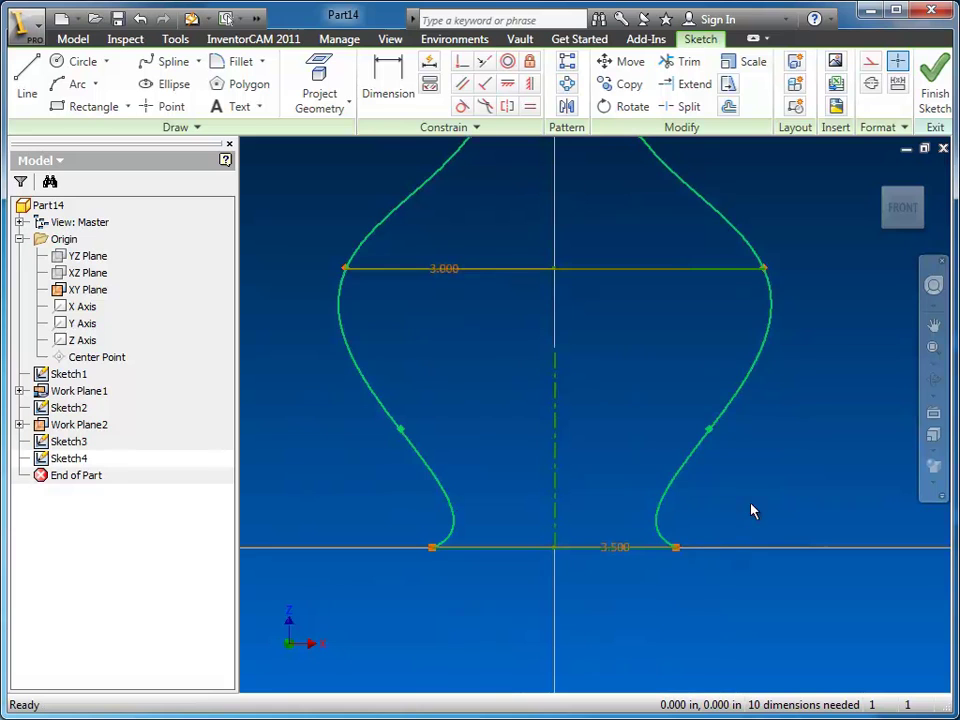
pyautogui.click(661, 539)
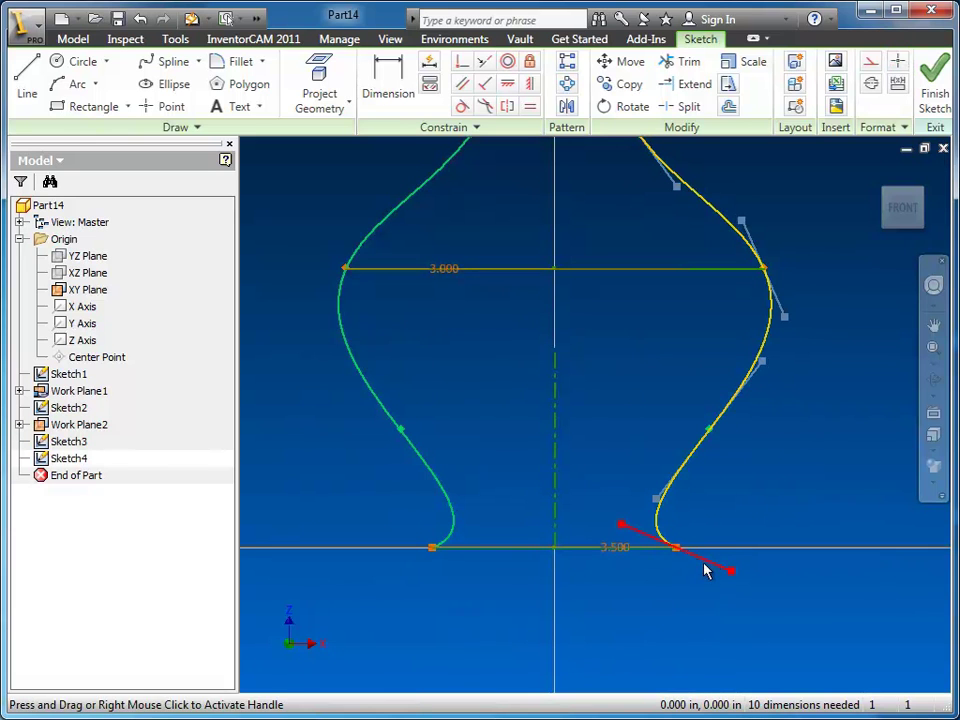
pyautogui.moveTo(624, 525); pyautogui.dragTo(766, 483)
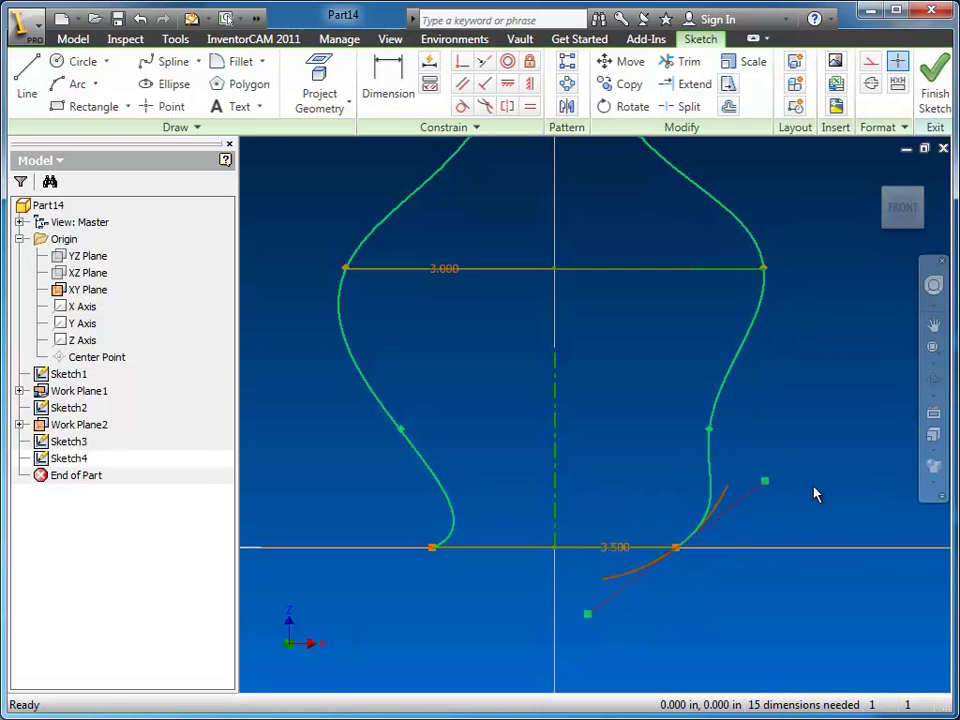
pyautogui.click(688, 544)
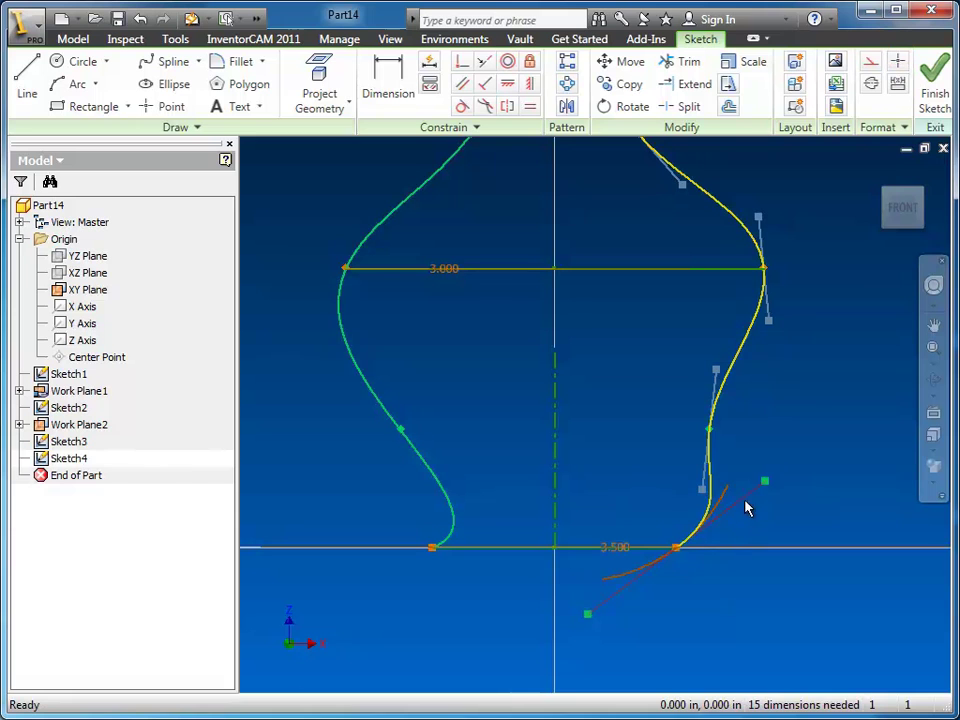
pyautogui.click(751, 494)
pyautogui.click(737, 554)
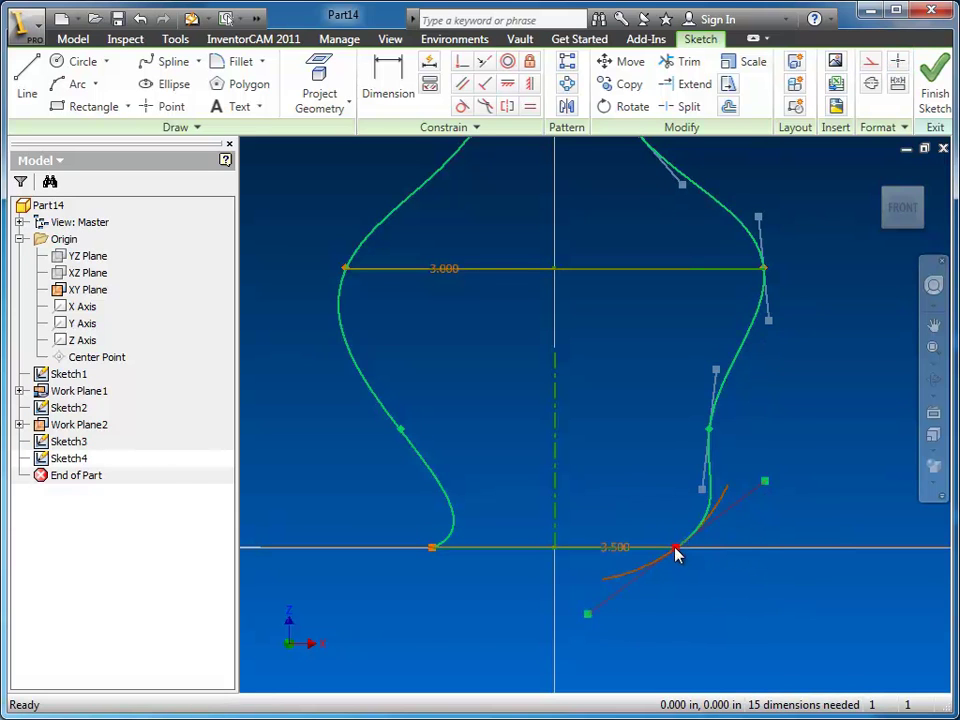
# - Dimension the right rail's base tangent handle at 45° to the base line
pyautogui.rightClick(676, 554)
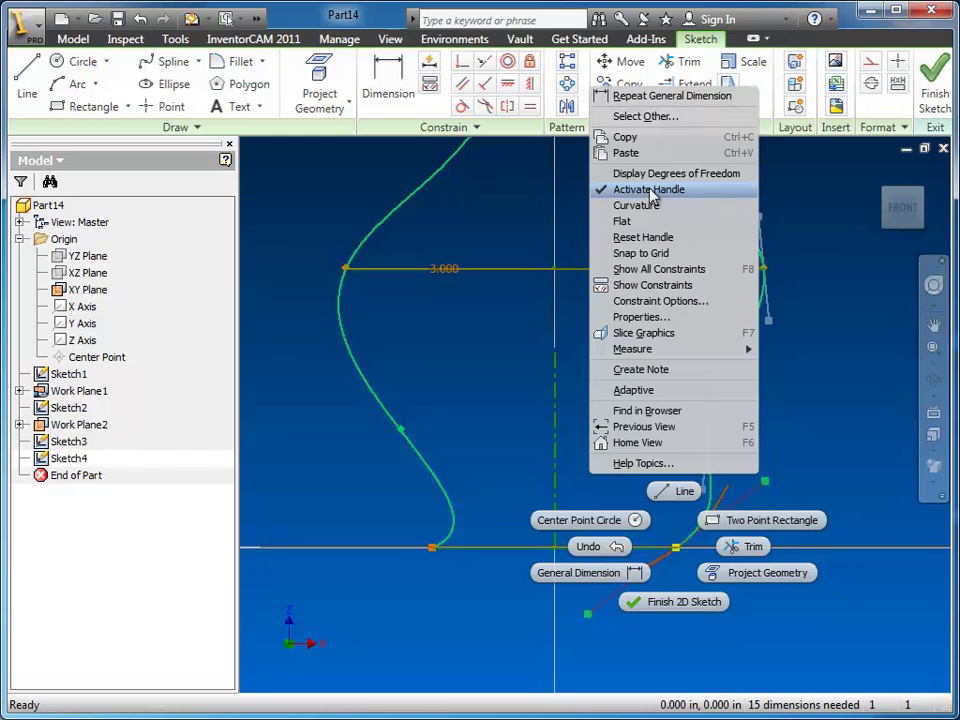
pyautogui.click(500, 347)
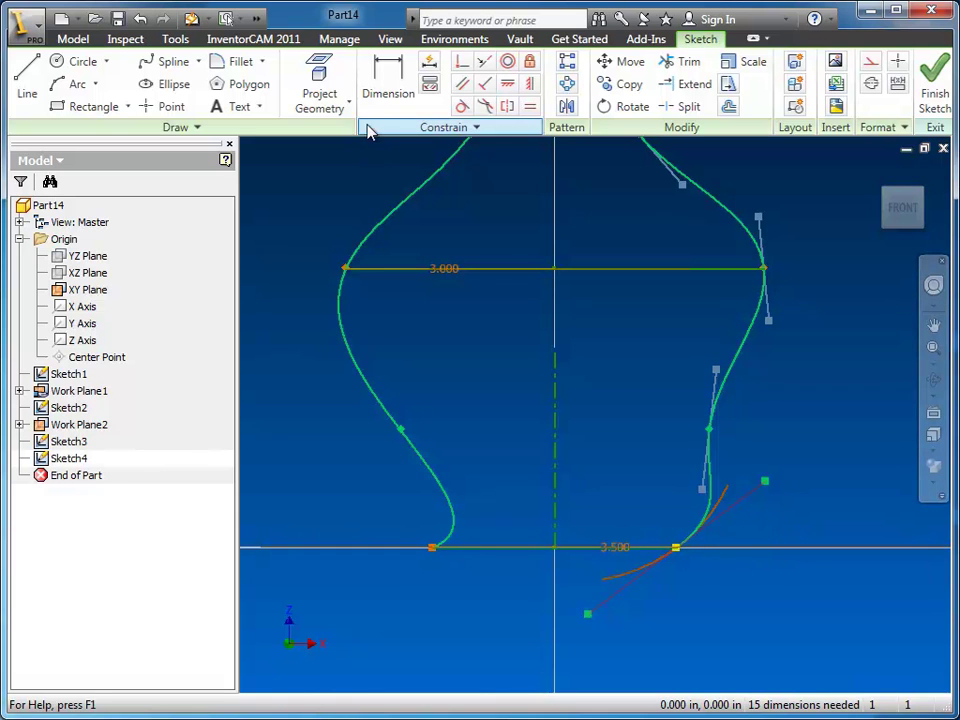
pyautogui.click(597, 309)
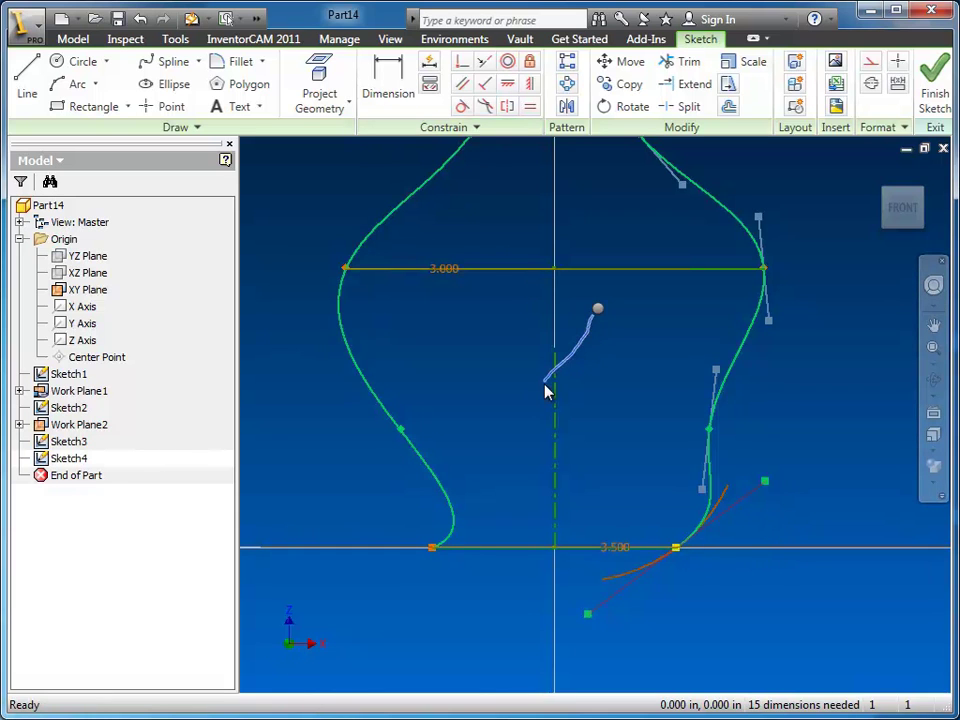
pyautogui.press('d')
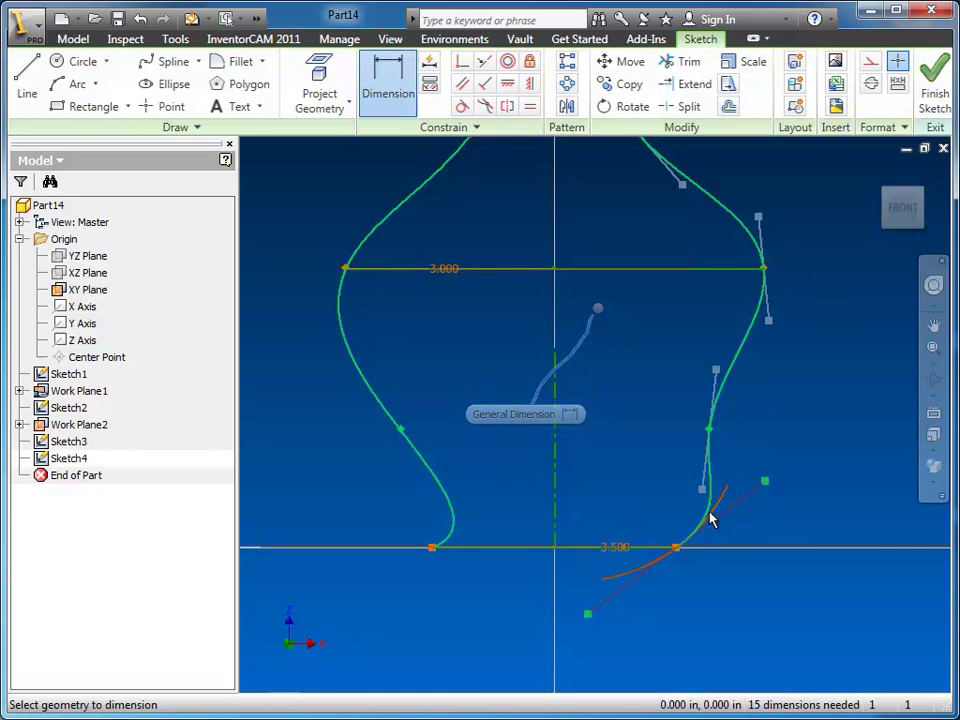
pyautogui.click(726, 510)
pyautogui.click(597, 549)
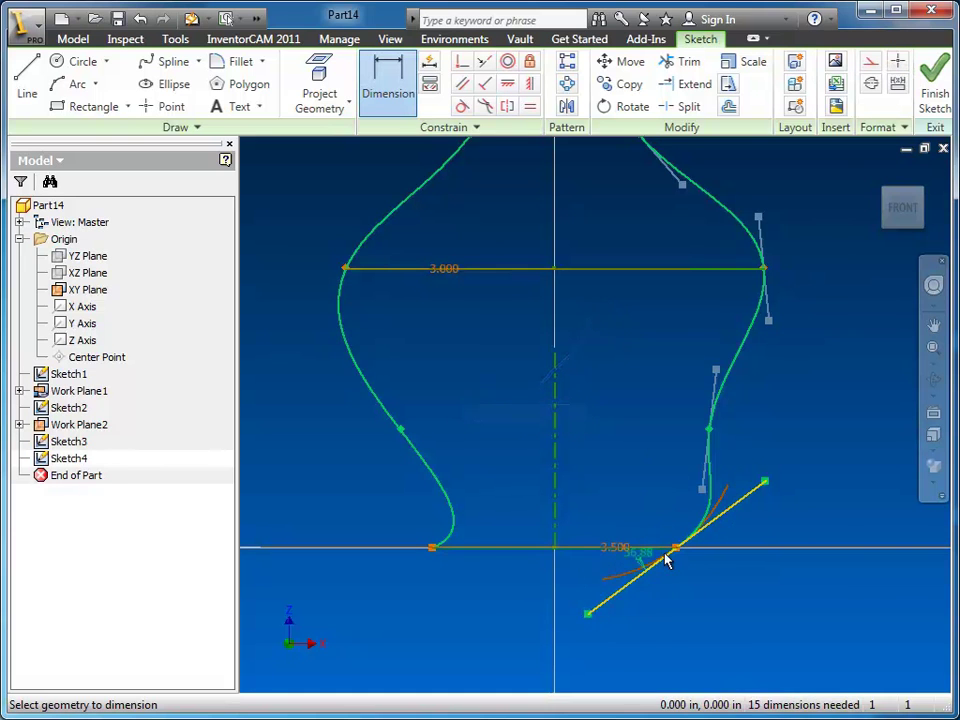
pyautogui.click(830, 520)
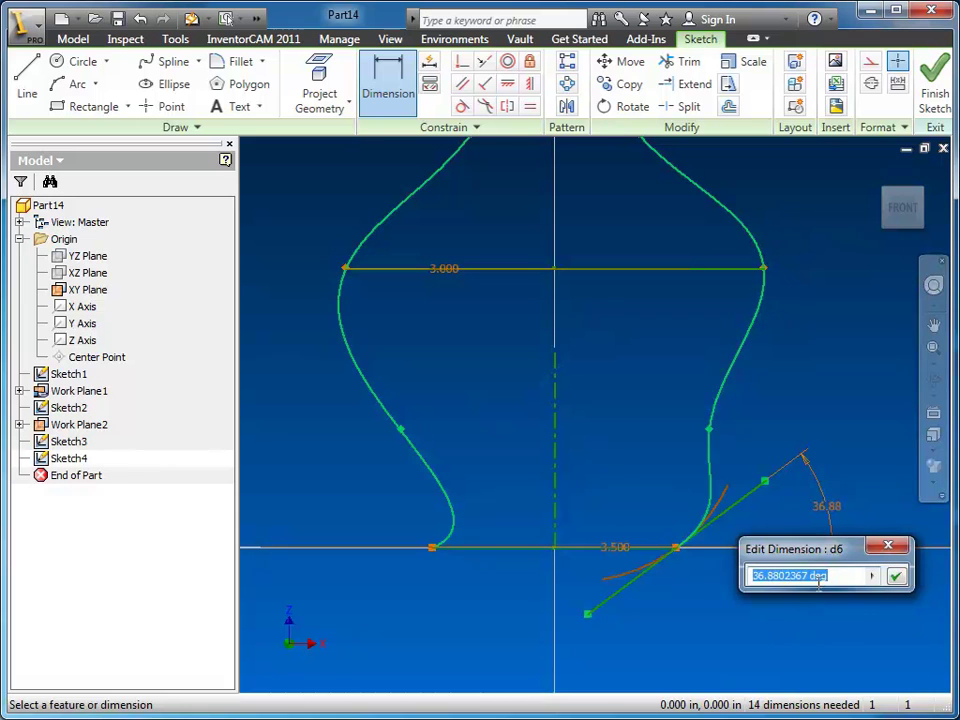
pyautogui.write('45')
pyautogui.press('Return')
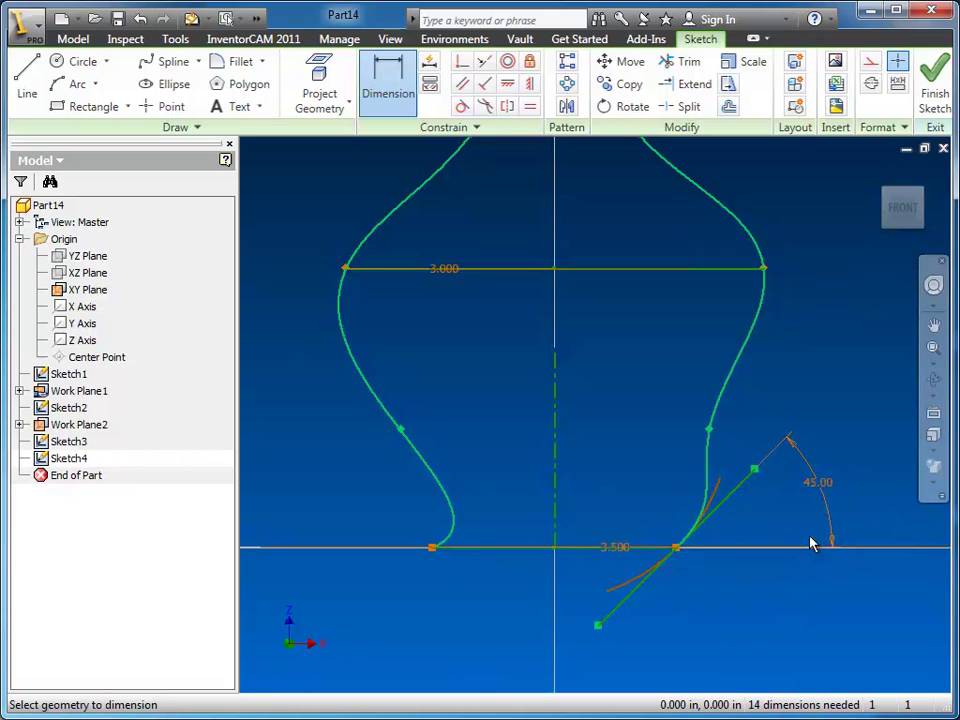
# - Dimension the tangent handle's length to 1.000
pyautogui.click(742, 486)
pyautogui.click(731, 617)
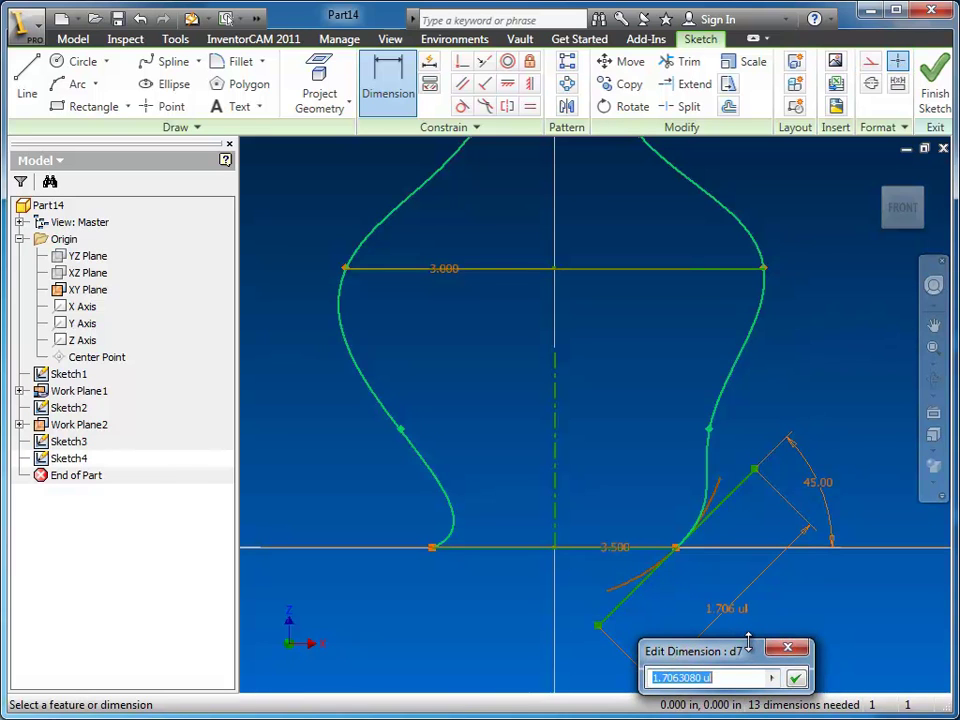
pyautogui.write('.5')
pyautogui.press('Return')
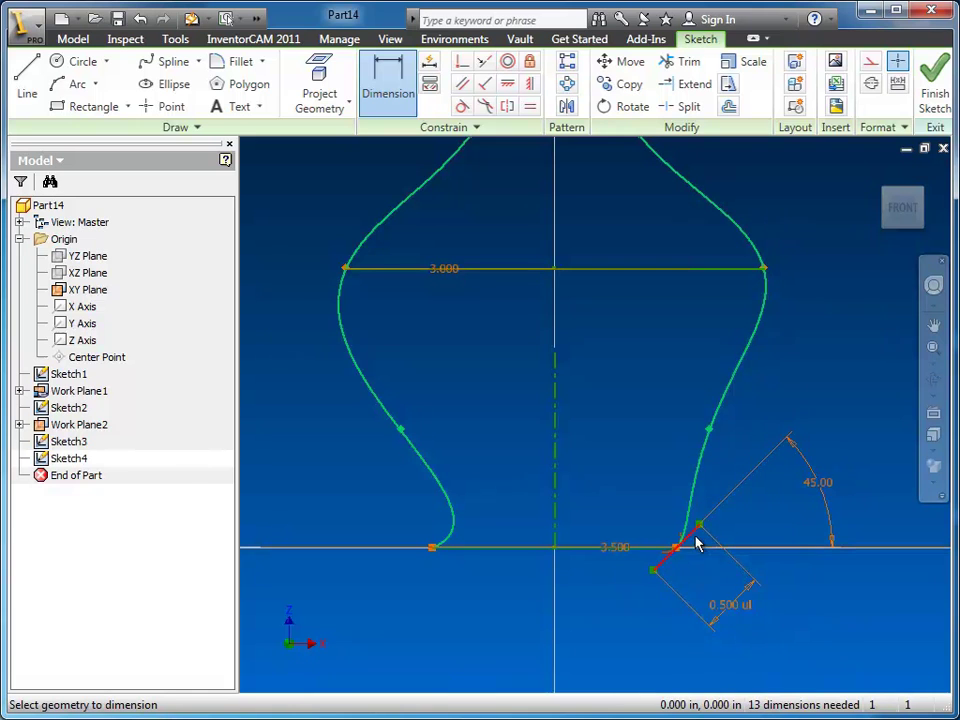
pyautogui.doubleClick(741, 606)
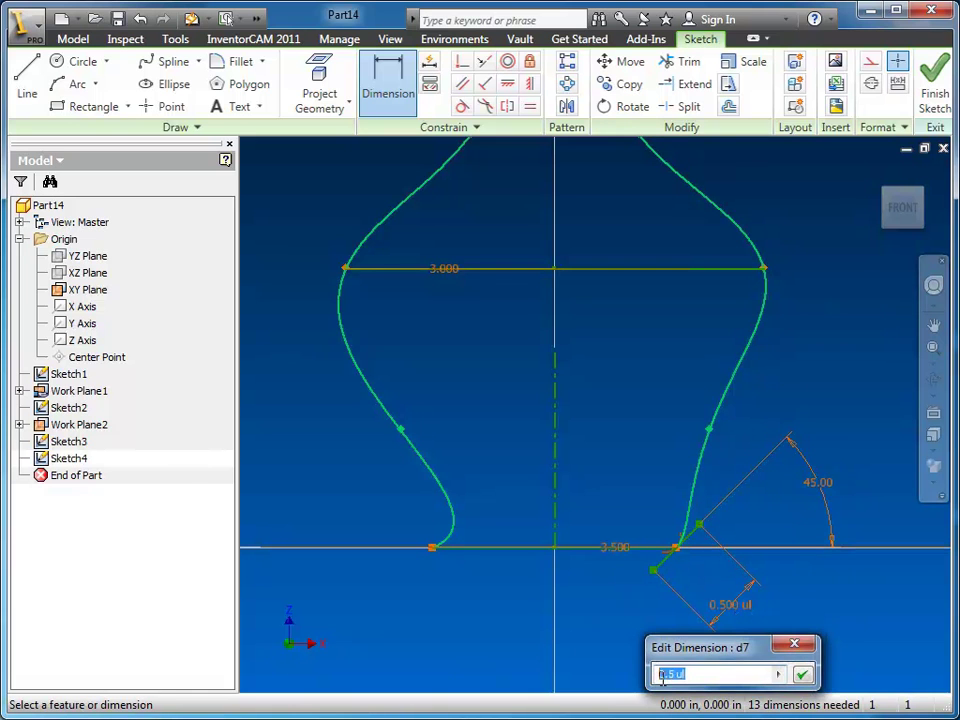
pyautogui.press('Return')
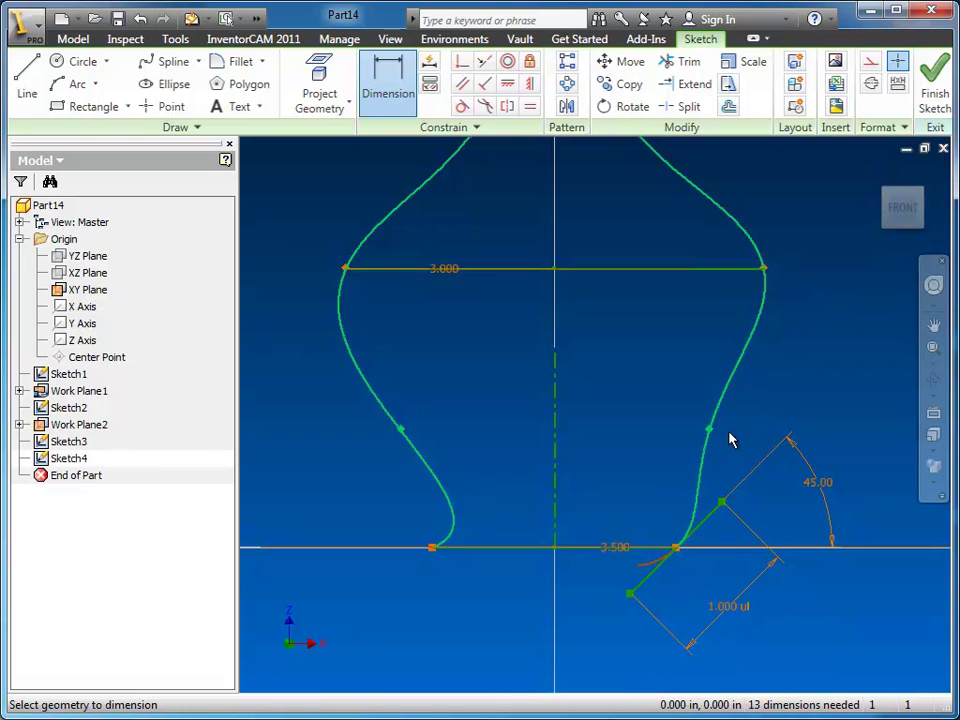
pyautogui.press('Escape')
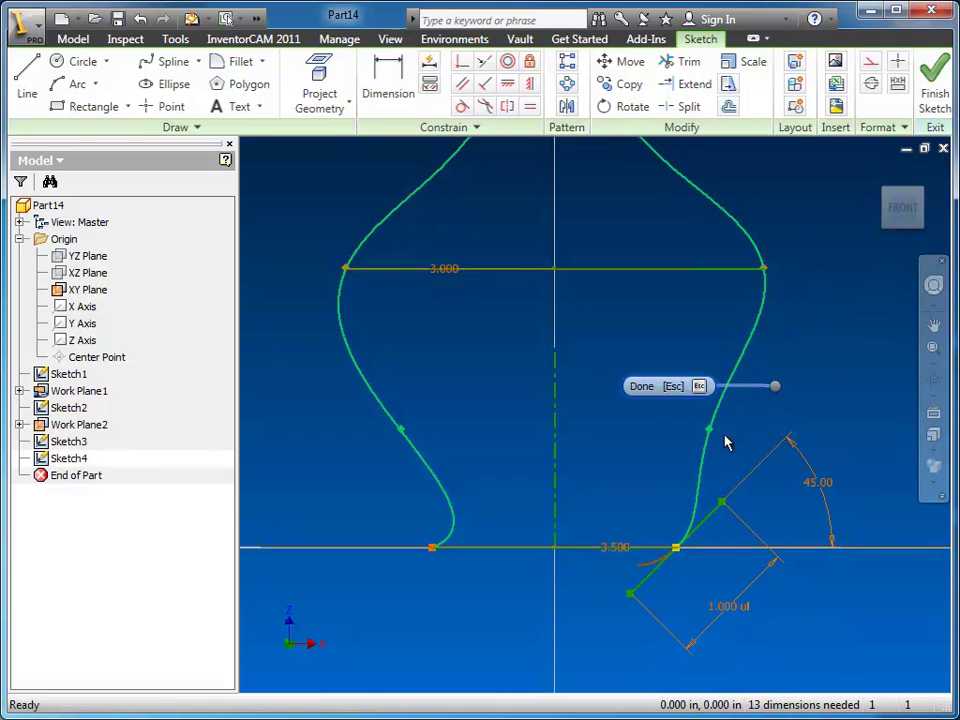
# - Drag a right rail shape point outward to round the mirrored vase profile
pyautogui.moveTo(709, 430); pyautogui.dragTo(760, 487)
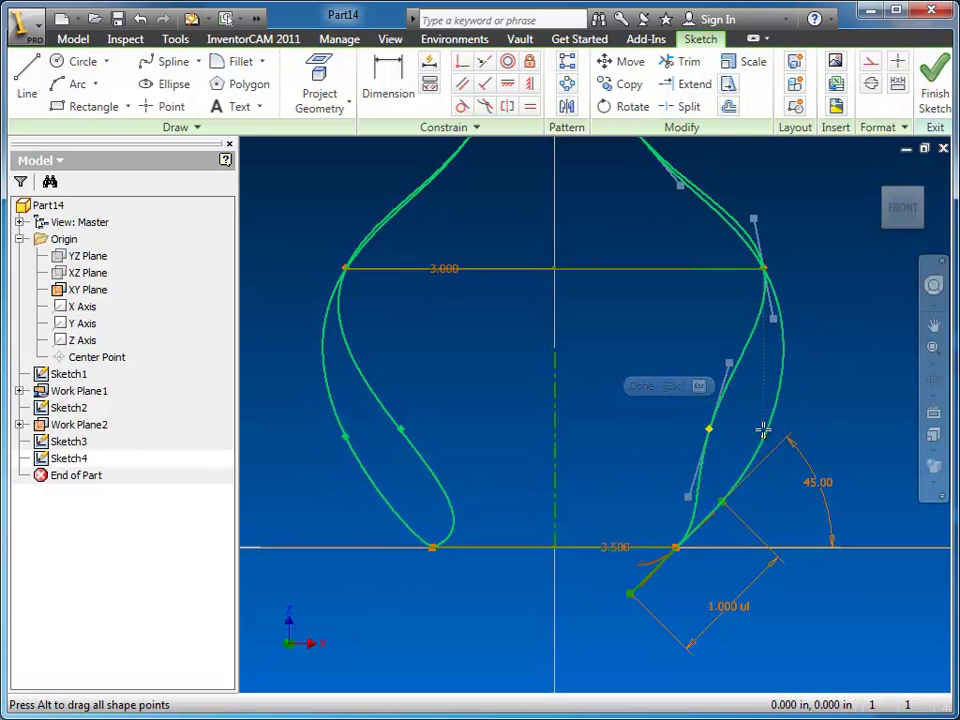
pyautogui.moveTo(763, 430)
pyautogui.mouseDown()
pyautogui.moveTo(754, 414)
pyautogui.moveTo(757, 452)
pyautogui.mouseUp()
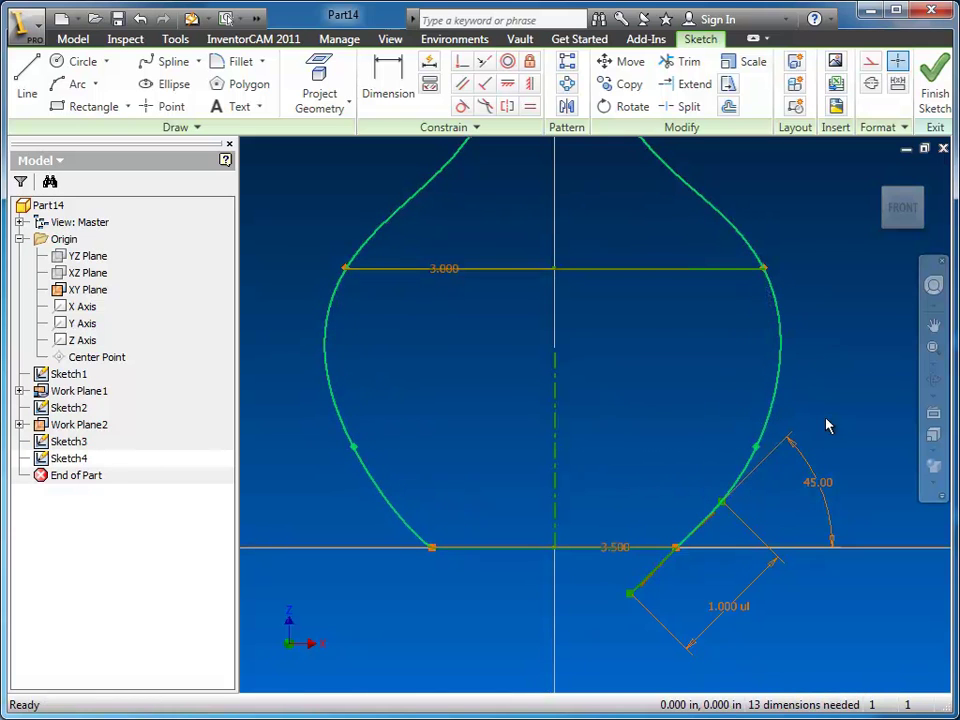
pyautogui.moveTo(628, 445); pyautogui.dragTo(581, 583, button='middle')
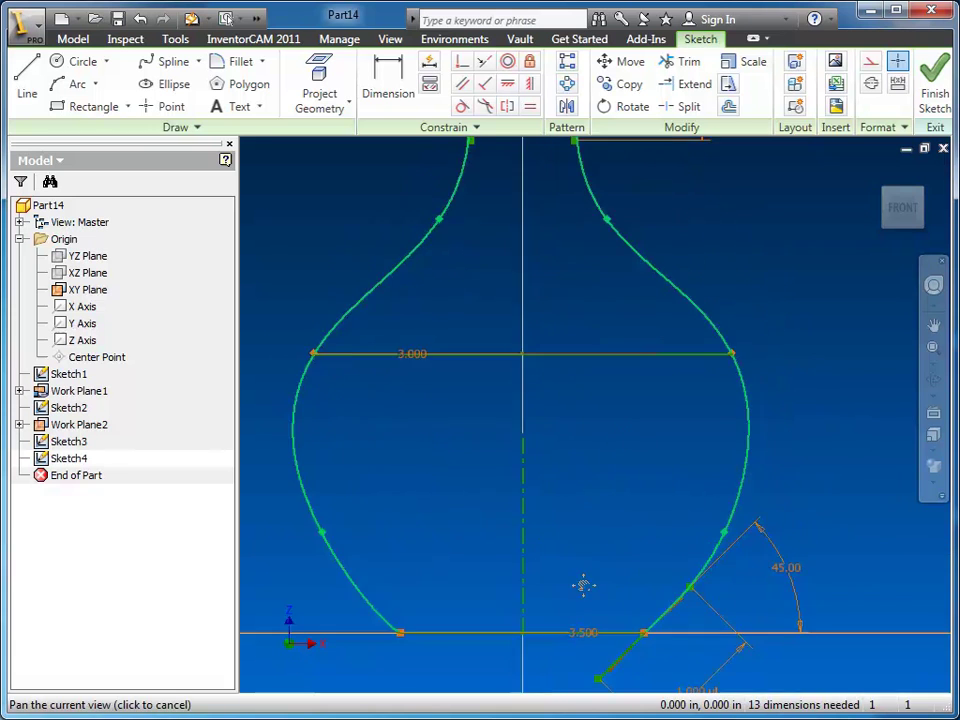
pyautogui.scroll(-3, 584, 560)
pyautogui.moveTo(587, 538)
pyautogui.mouseDown(button='middle')
pyautogui.moveTo(604, 446)
pyautogui.moveTo(621, 445)
pyautogui.mouseUp(button='middle')
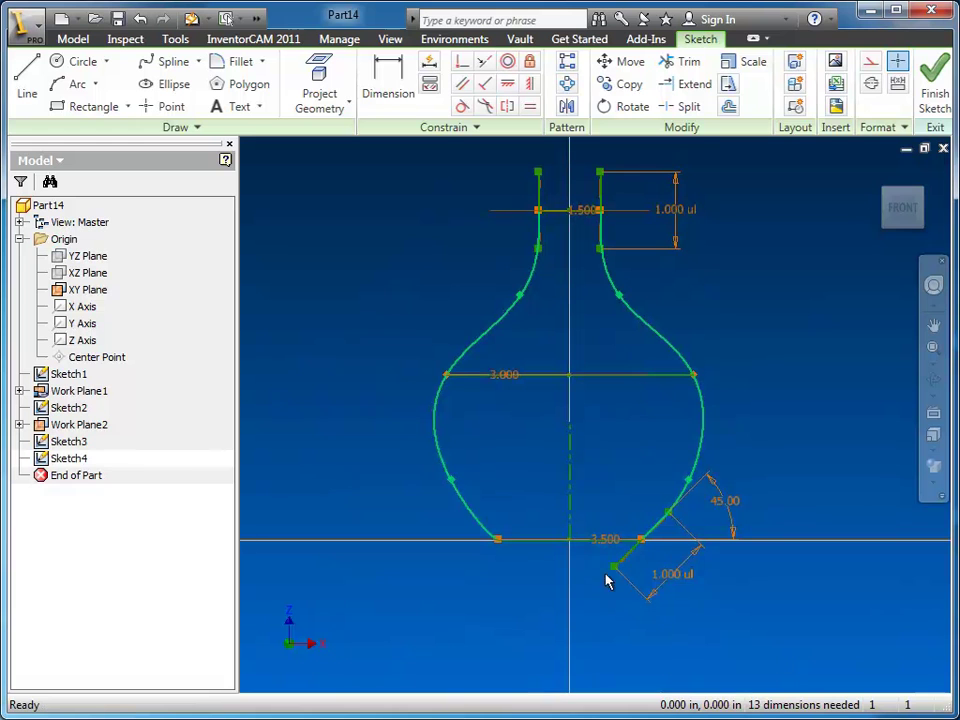
# - Finish Sketch4 and return to the home isometric view of the sections and rails
pyautogui.click(933, 95)
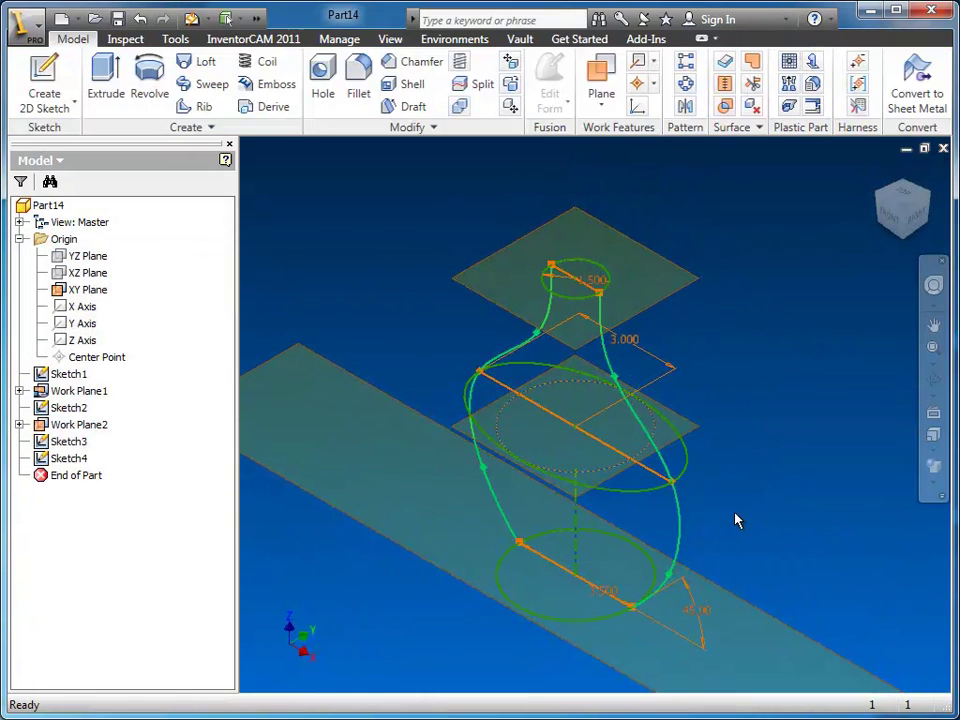
pyautogui.press('F4')
pyautogui.moveTo(729, 561)
pyautogui.mouseDown()
pyautogui.moveTo(724, 482)
pyautogui.moveTo(696, 491)
pyautogui.moveTo(692, 504)
pyautogui.moveTo(744, 474)
pyautogui.moveTo(731, 505)
pyautogui.moveTo(731, 568)
pyautogui.moveTo(752, 553)
pyautogui.moveTo(731, 574)
pyautogui.moveTo(735, 510)
pyautogui.moveTo(672, 503)
pyautogui.mouseUp()
pyautogui.press('Escape')
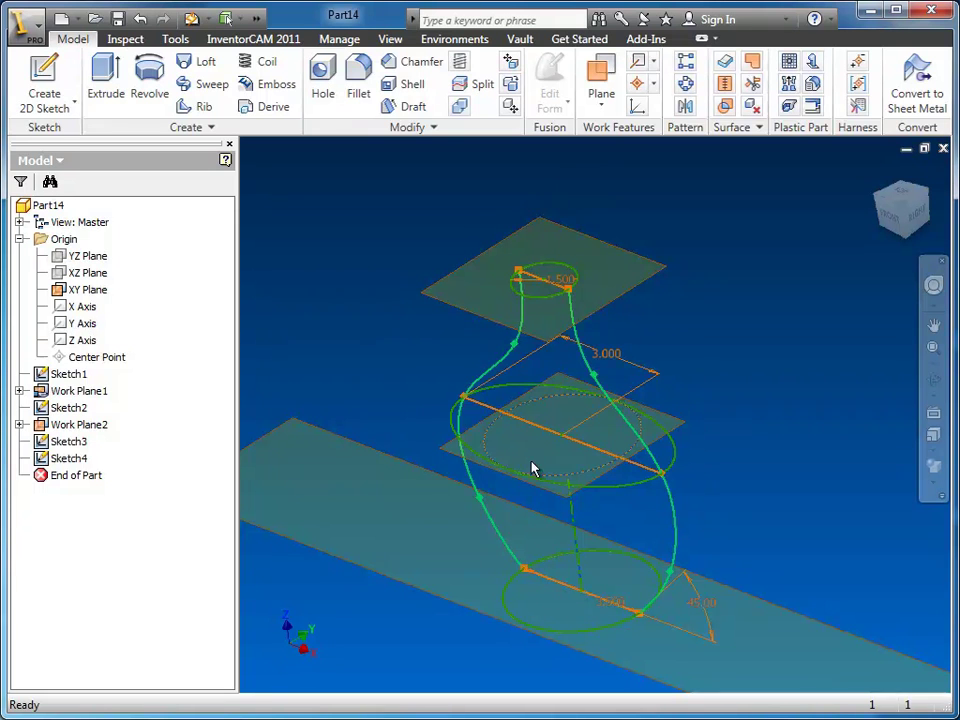
pyautogui.click(878, 171)
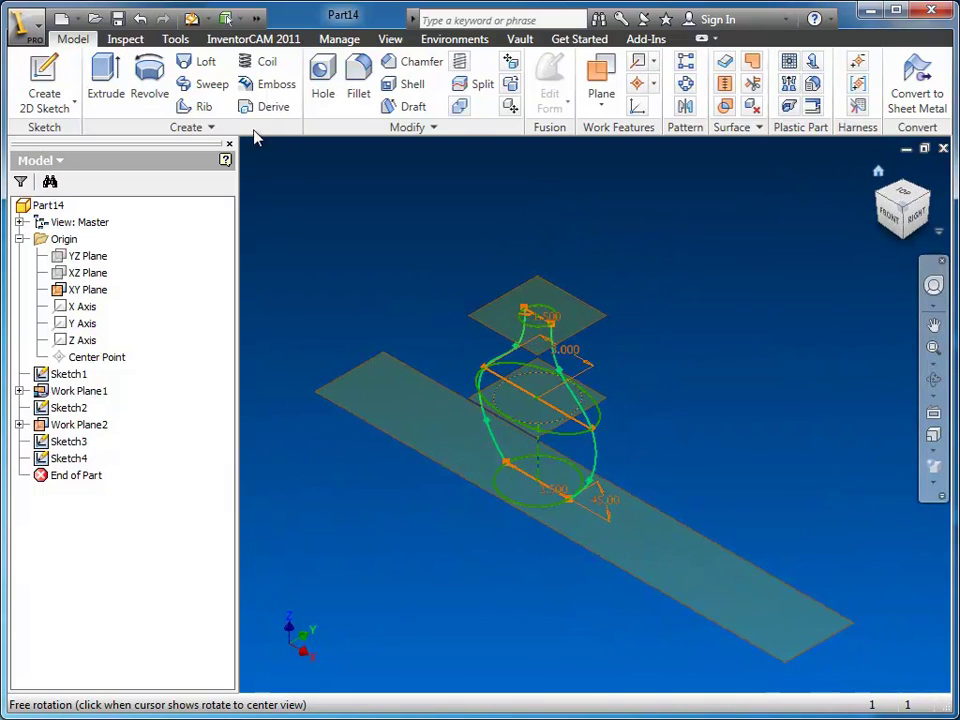
# - Start a loft with Sketch1, Sketch2 and Sketch3 as its sections
pyautogui.click(199, 62)
pyautogui.scroll(2, 575, 450)
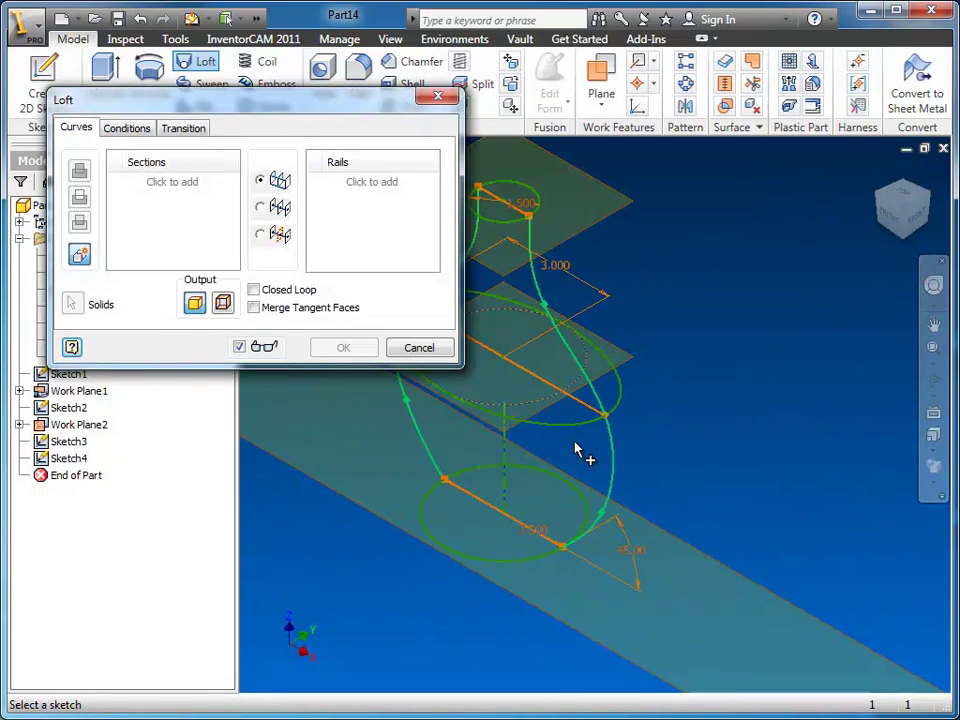
pyautogui.moveTo(574, 450); pyautogui.dragTo(700, 486, button='middle')
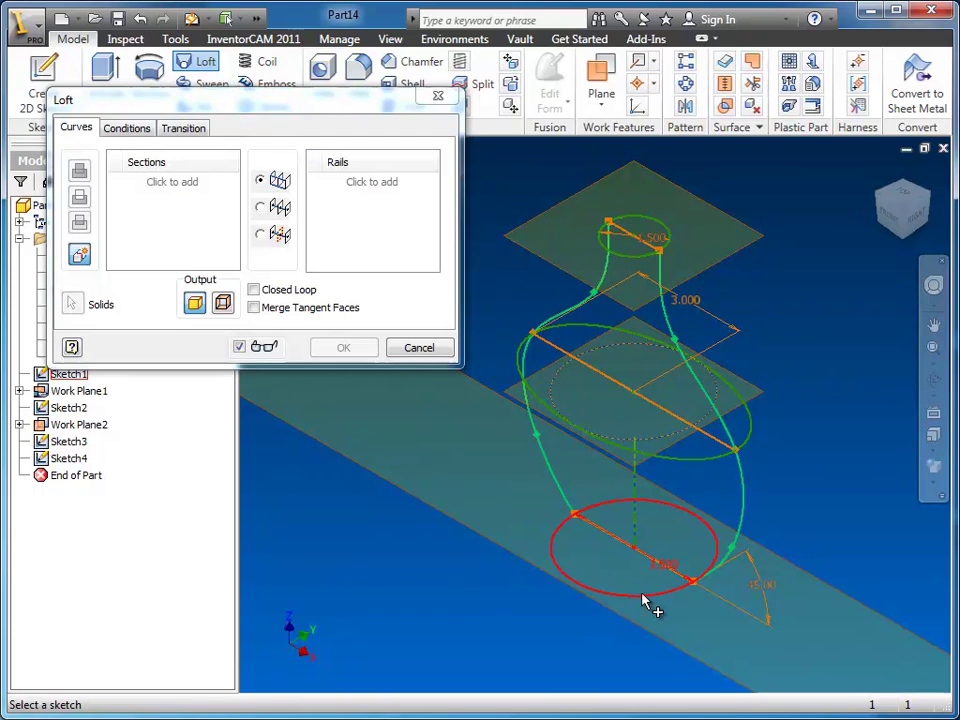
pyautogui.click(656, 576)
pyautogui.click(690, 470)
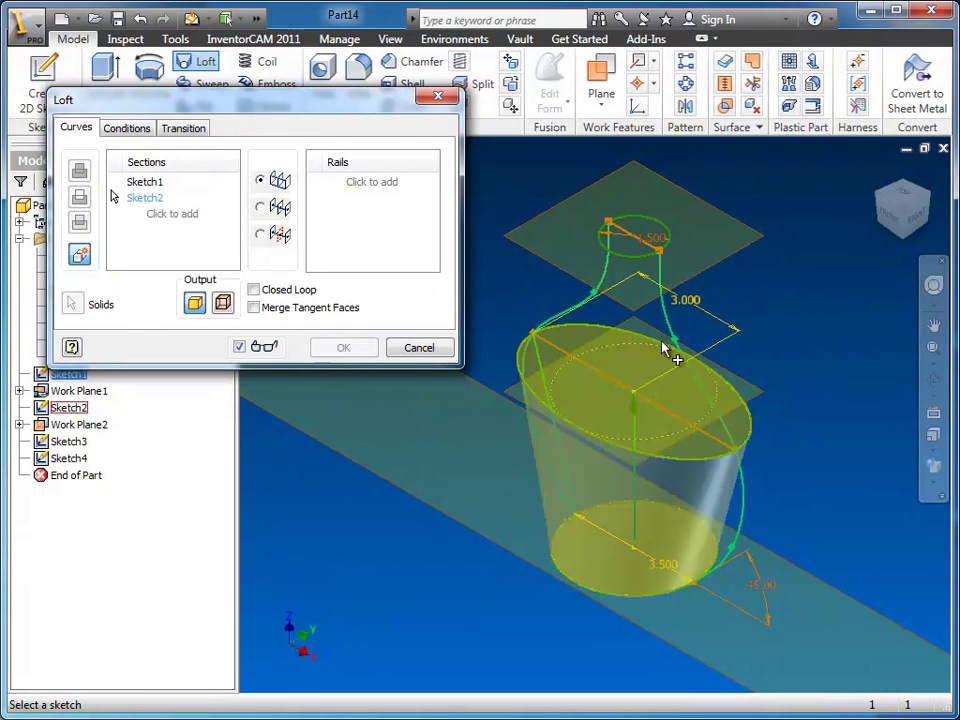
pyautogui.click(628, 263)
# - View the teardrop loft preview from the front, centred and zoomed in
pyautogui.click(875, 228)
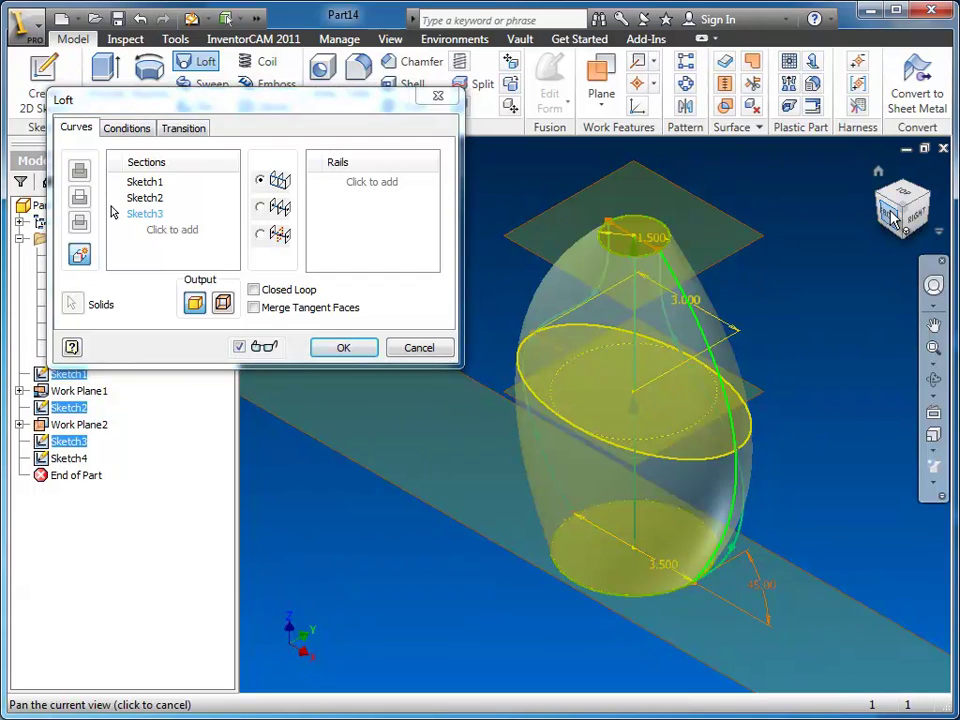
pyautogui.moveTo(708, 367); pyautogui.dragTo(821, 349, button='middle')
pyautogui.scroll(-3, 690, 400)
pyautogui.scroll(3, 680, 418)
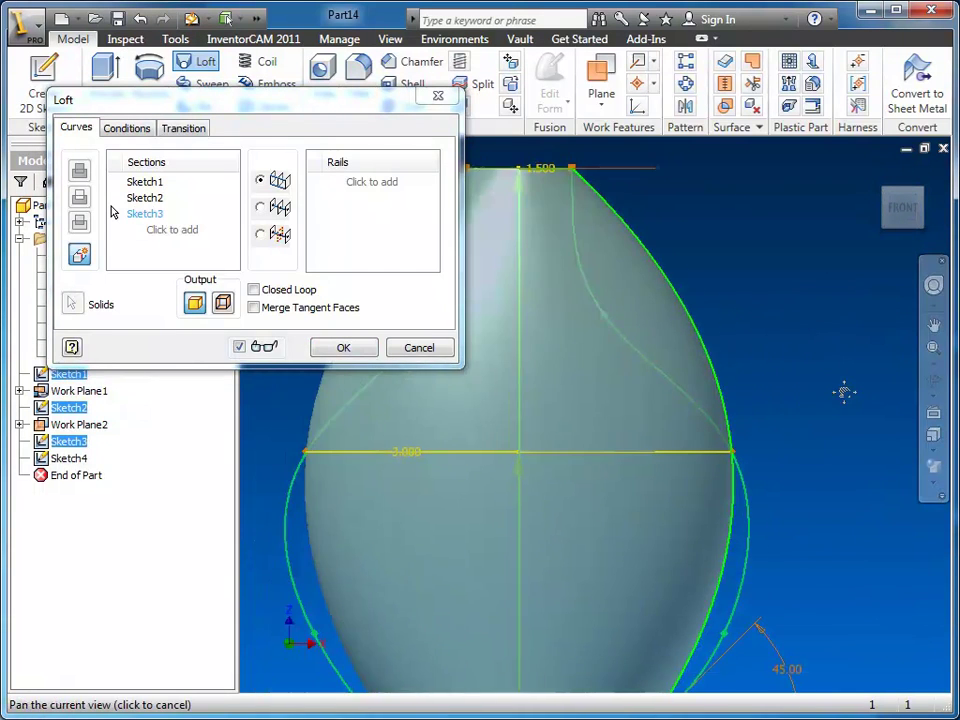
pyautogui.moveTo(835, 400); pyautogui.dragTo(853, 401, button='middle')
# - Add the right and left Sketch4 profile curves as rails and create Loft1
pyautogui.click(340, 190)
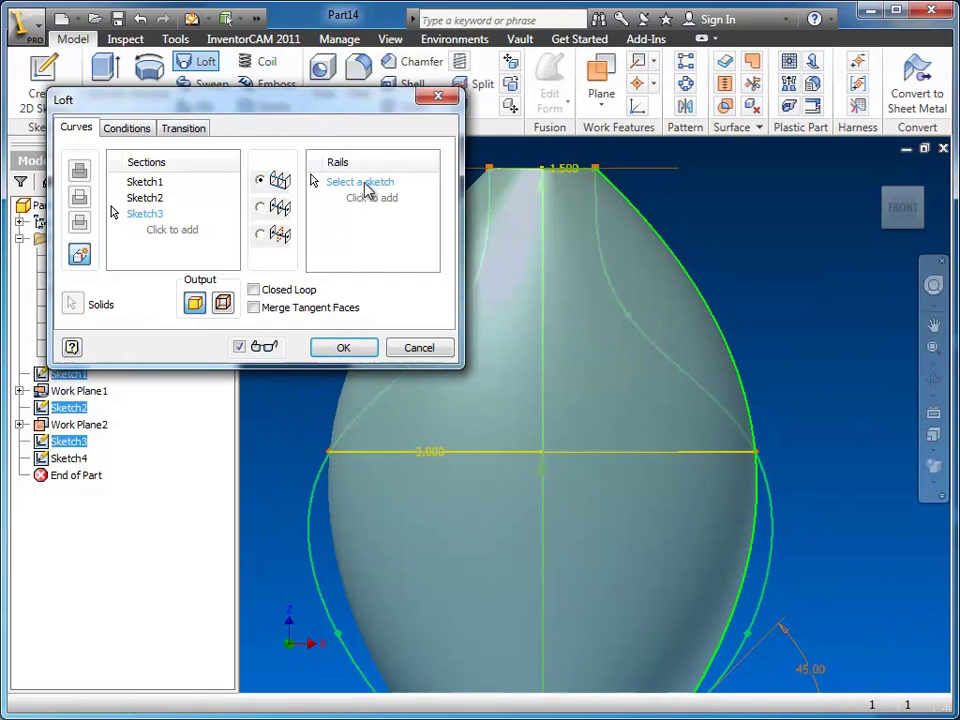
pyautogui.click(600, 233)
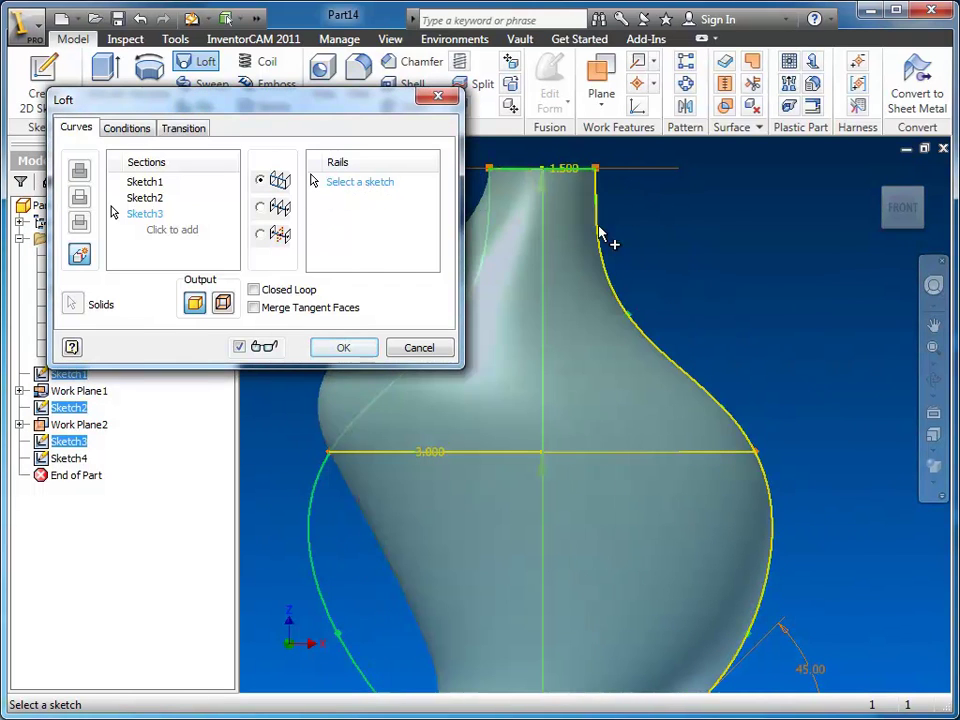
pyautogui.moveTo(775, 347); pyautogui.dragTo(818, 291, button='middle')
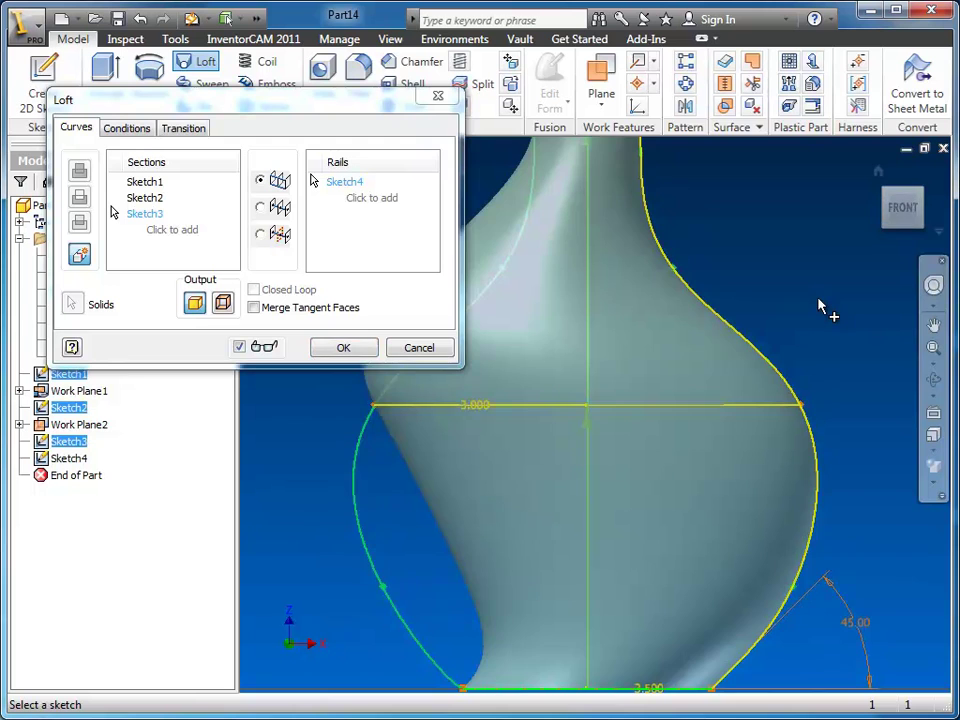
pyautogui.scroll(2, 827, 313)
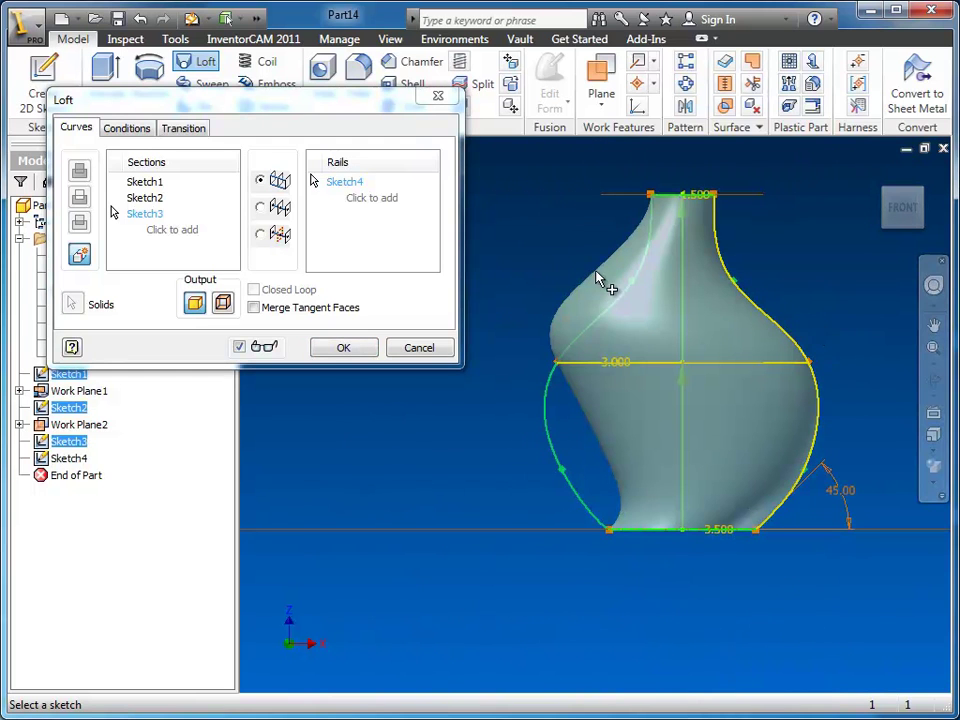
pyautogui.click(377, 201)
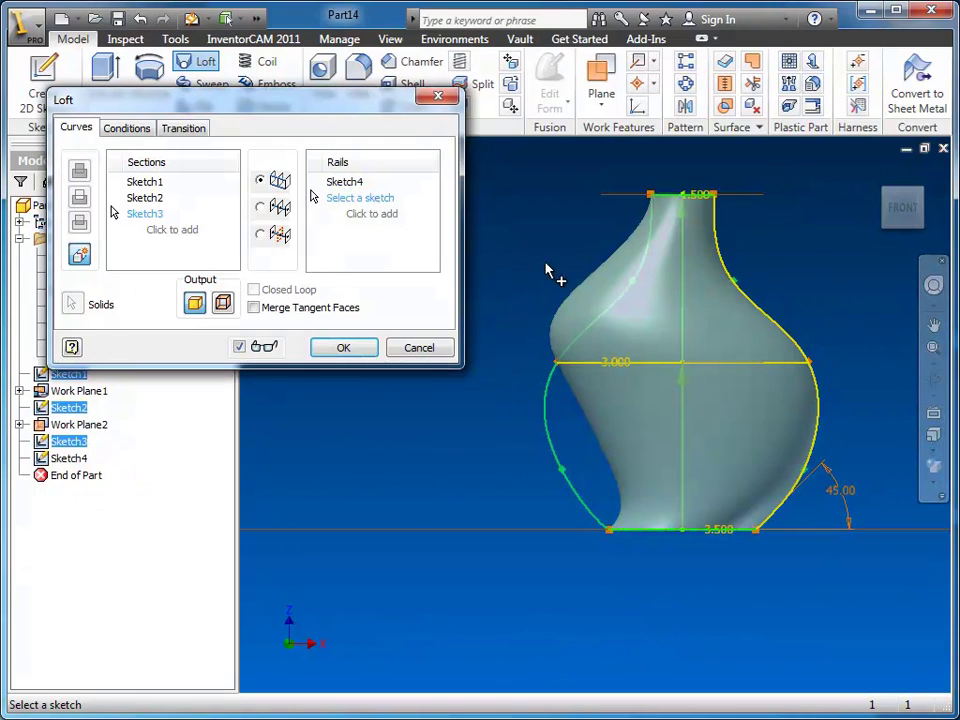
pyautogui.click(574, 349)
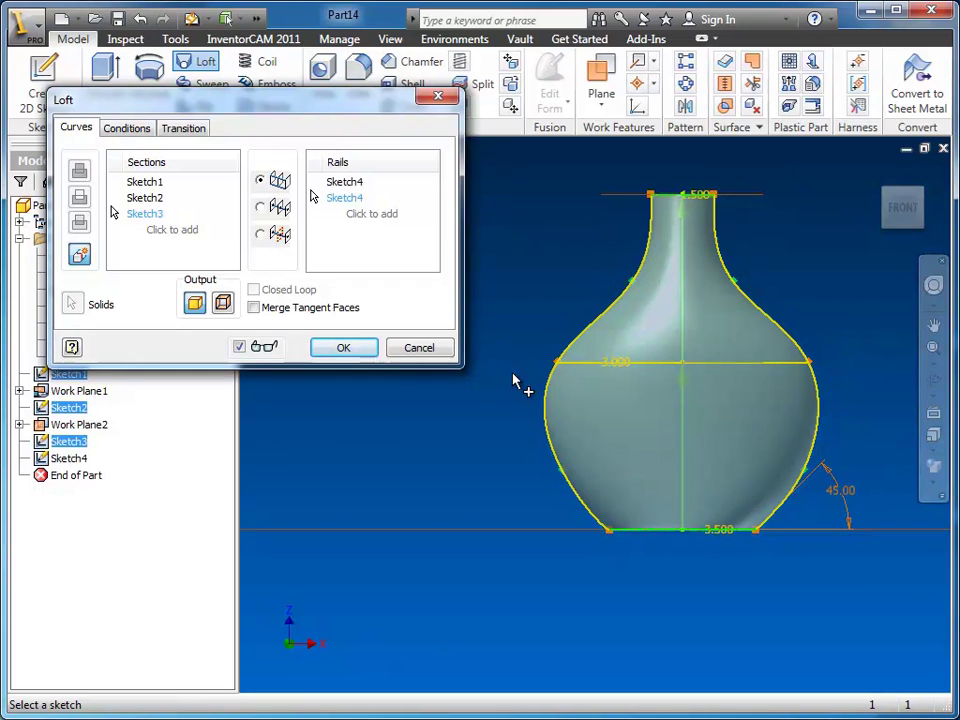
pyautogui.moveTo(730, 410)
pyautogui.keyDown('shift'); pyautogui.mouseDown(button='middle')
pyautogui.moveTo(700, 400)
pyautogui.moveTo(675, 422)
pyautogui.moveTo(693, 418)
pyautogui.moveTo(675, 433)
pyautogui.moveTo(678, 445)
pyautogui.mouseUp(button='middle'); pyautogui.keyUp('shift')
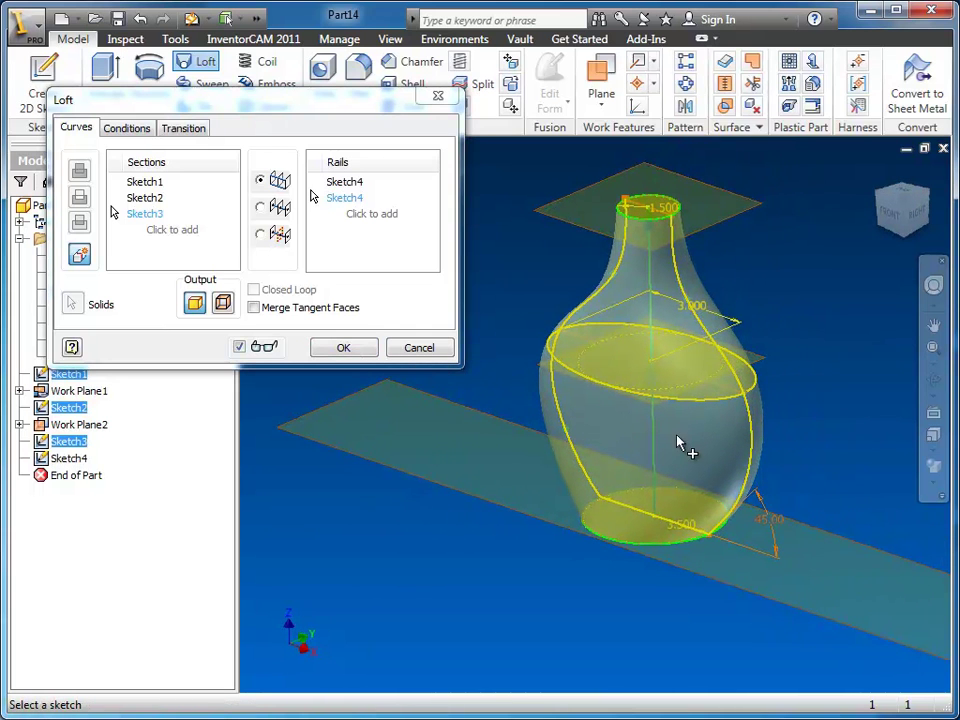
pyautogui.click(360, 352)
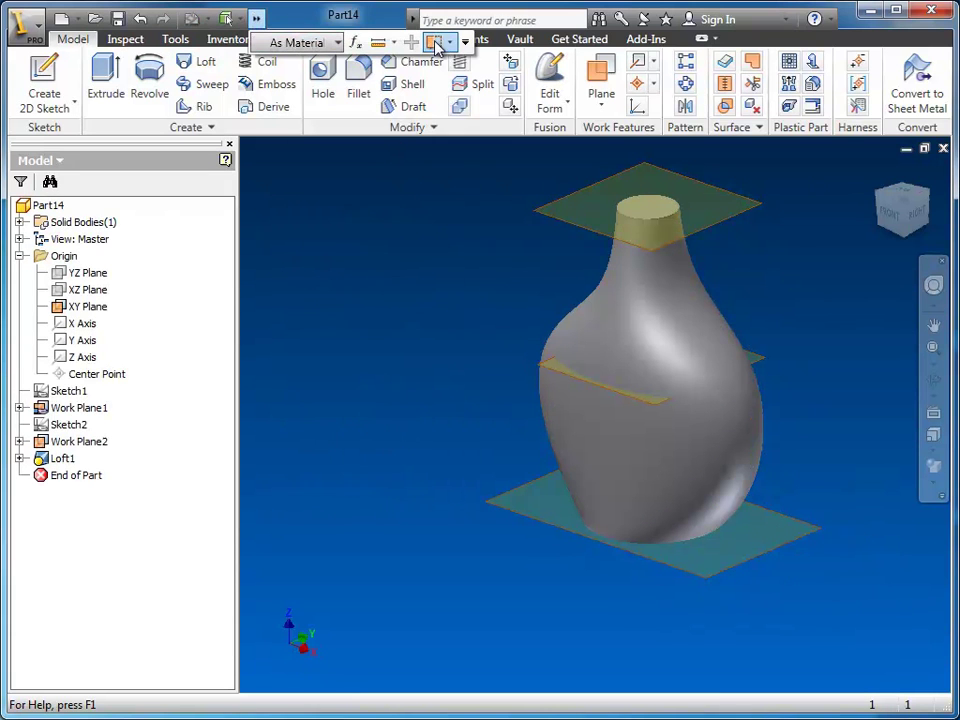
# - Turn off All Workfeatures visibility, then open and cancel the Shell dialog
pyautogui.click(437, 42)
pyautogui.click(437, 66)
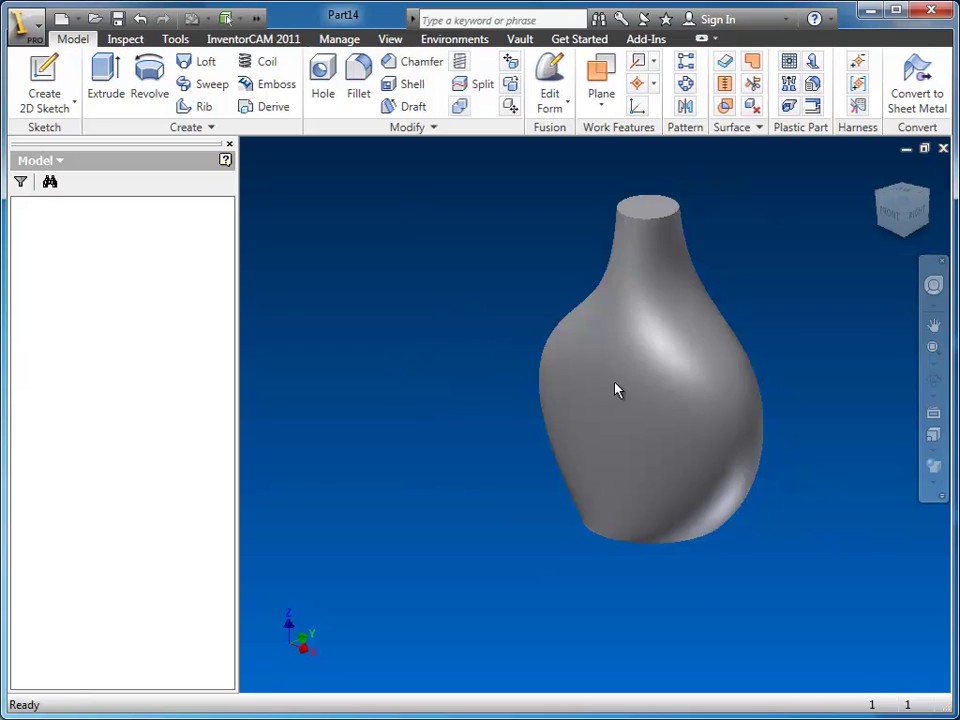
pyautogui.moveTo(776, 354); pyautogui.dragTo(723, 413, button='middle')
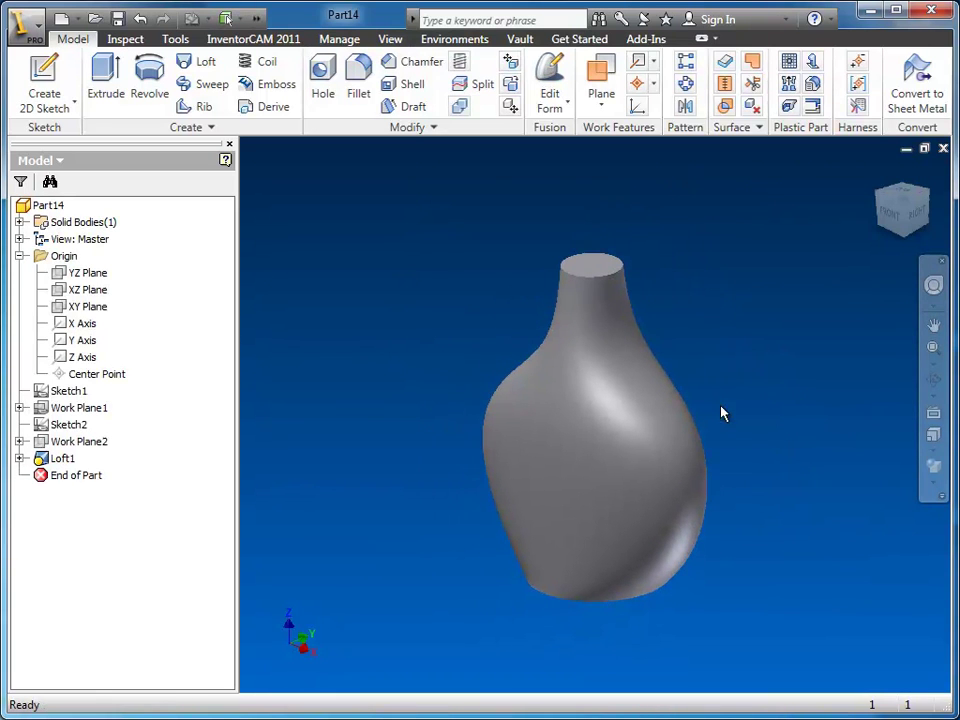
pyautogui.click(412, 86)
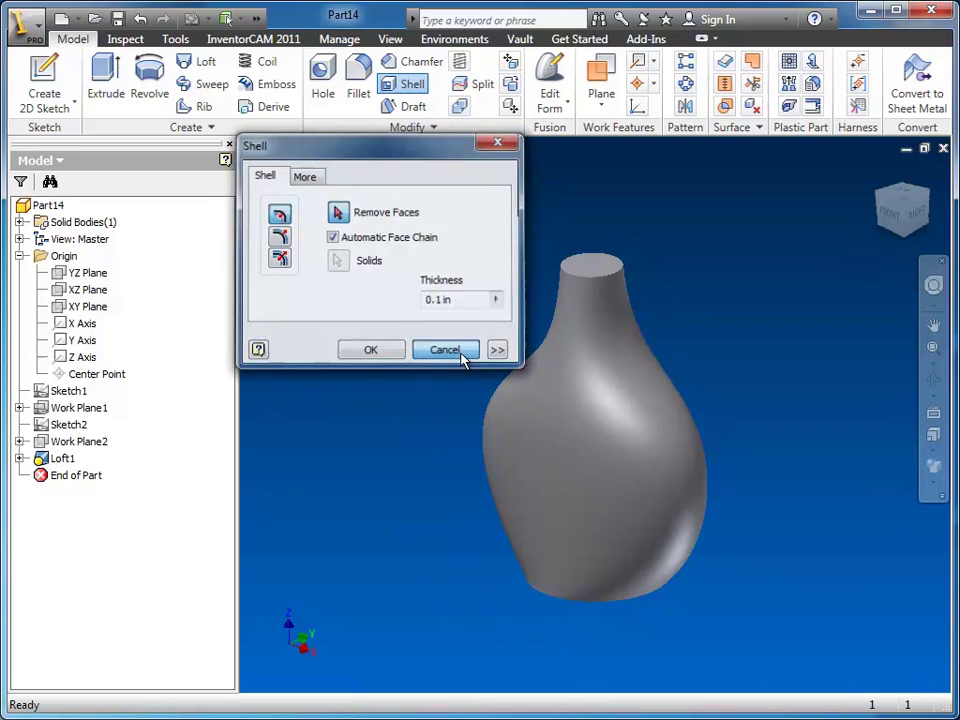
pyautogui.click(446, 350)
# - Fillet the vase's bottom edge with a 0.875 in radius
pyautogui.click(358, 90)
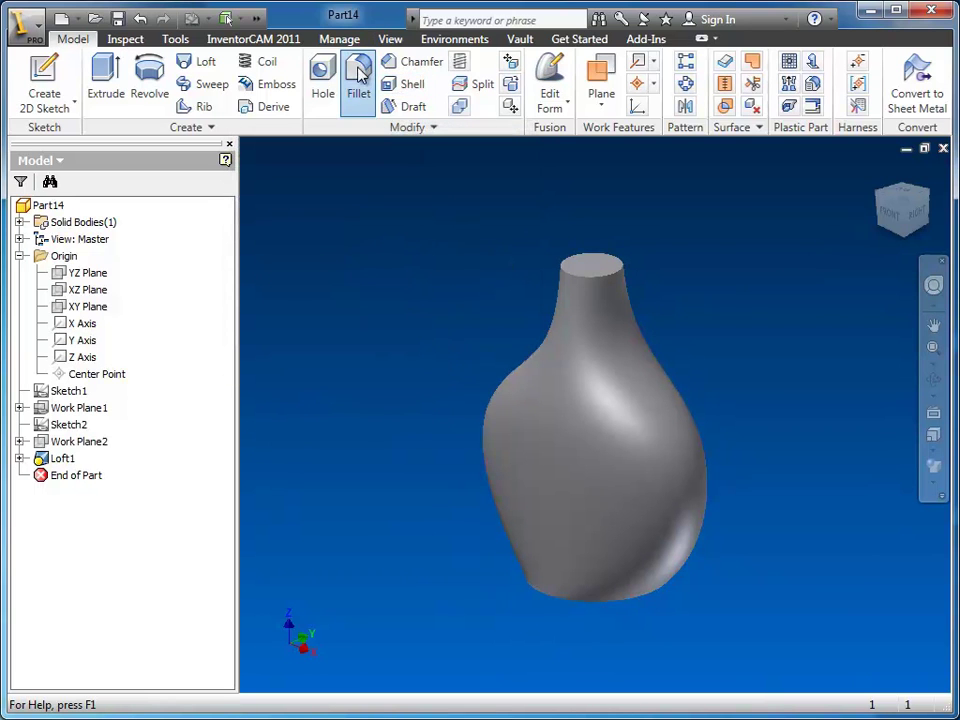
pyautogui.click(546, 603)
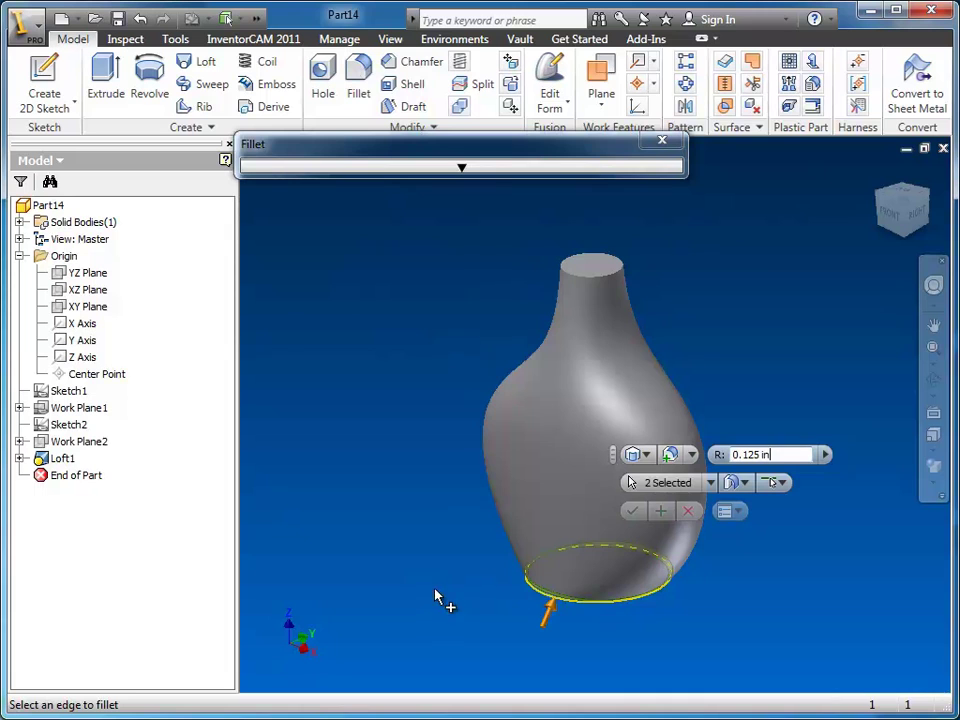
pyautogui.scroll(-3, 566, 634)
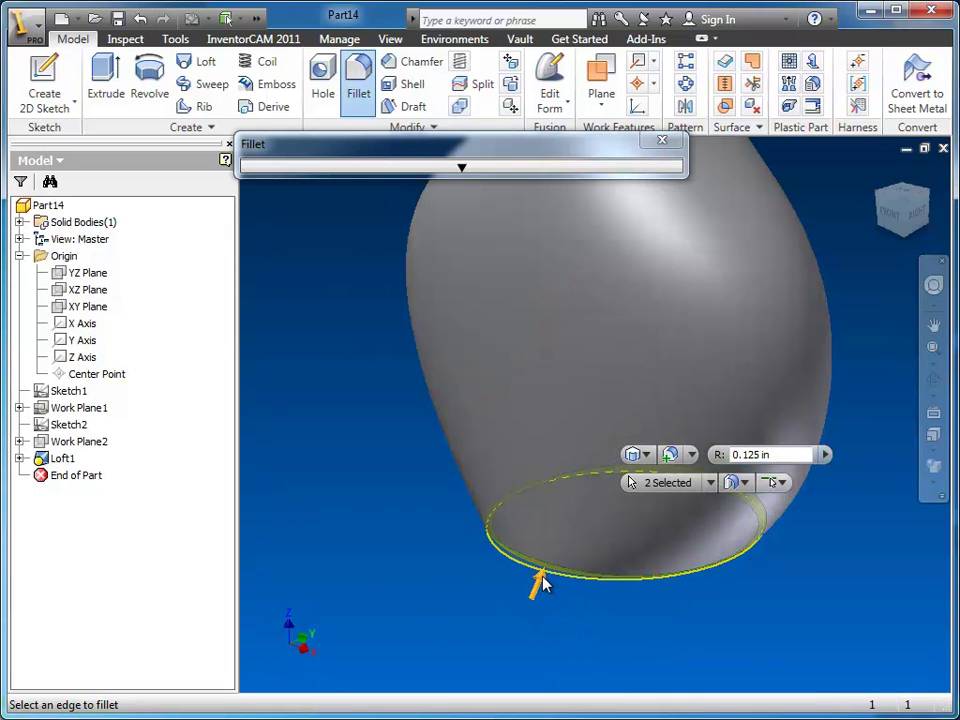
pyautogui.moveTo(543, 570)
pyautogui.mouseDown()
pyautogui.moveTo(556, 553)
pyautogui.moveTo(547, 563)
pyautogui.mouseUp()
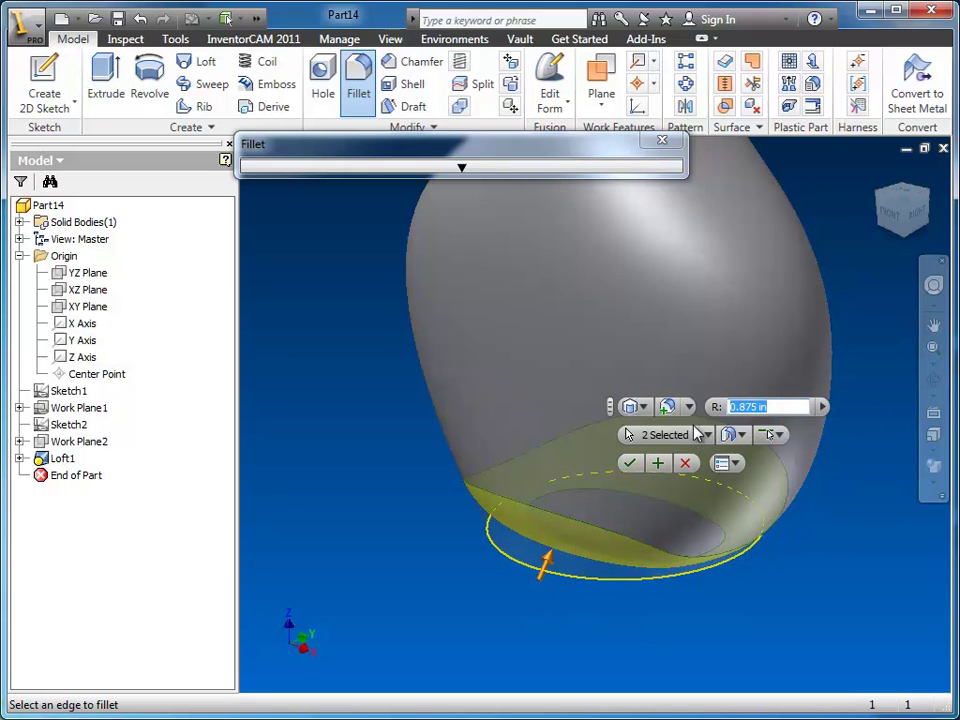
pyautogui.click(632, 462)
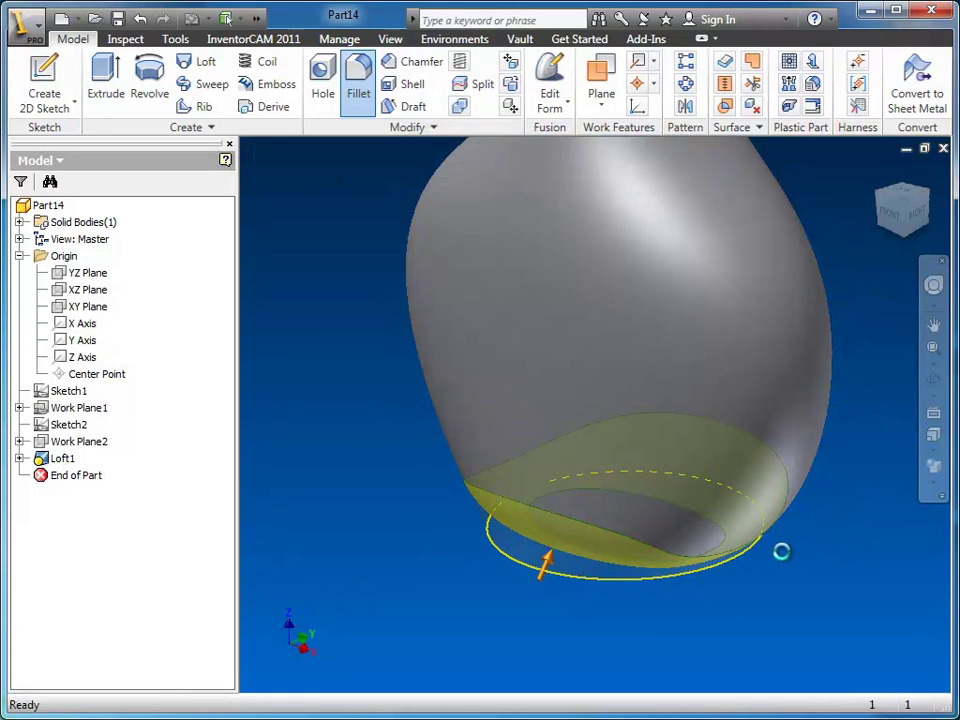
pyautogui.moveTo(727, 458); pyautogui.dragTo(617, 484, button='middle')
pyautogui.scroll(-3, 621, 484)
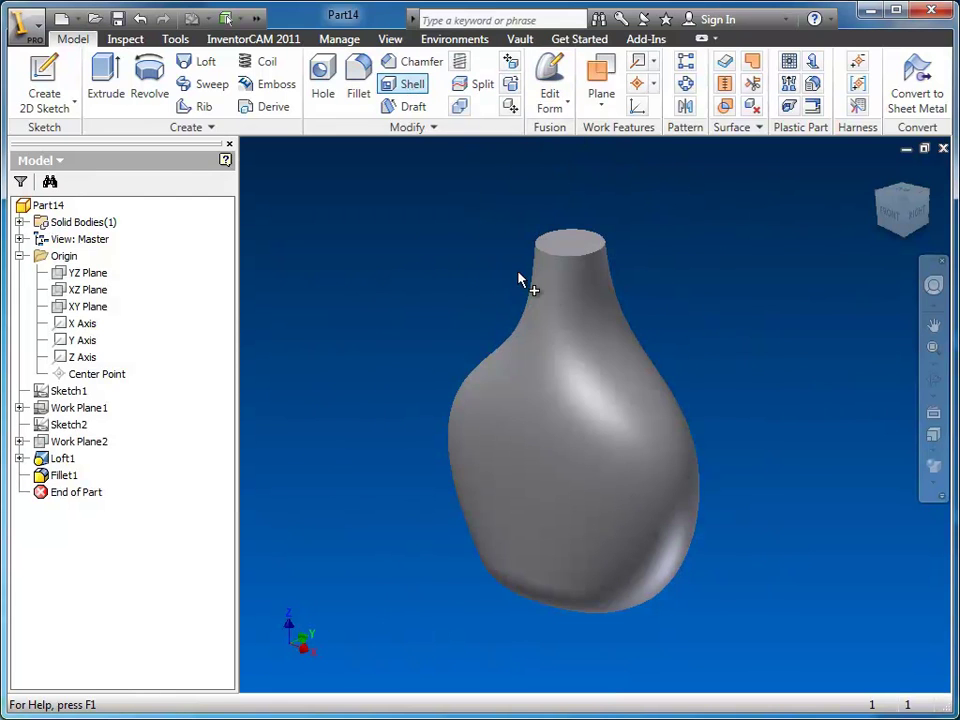
# - Shell the vase with 0.025 in walls, removing the neck's top face to leave it open
pyautogui.click(568, 252)
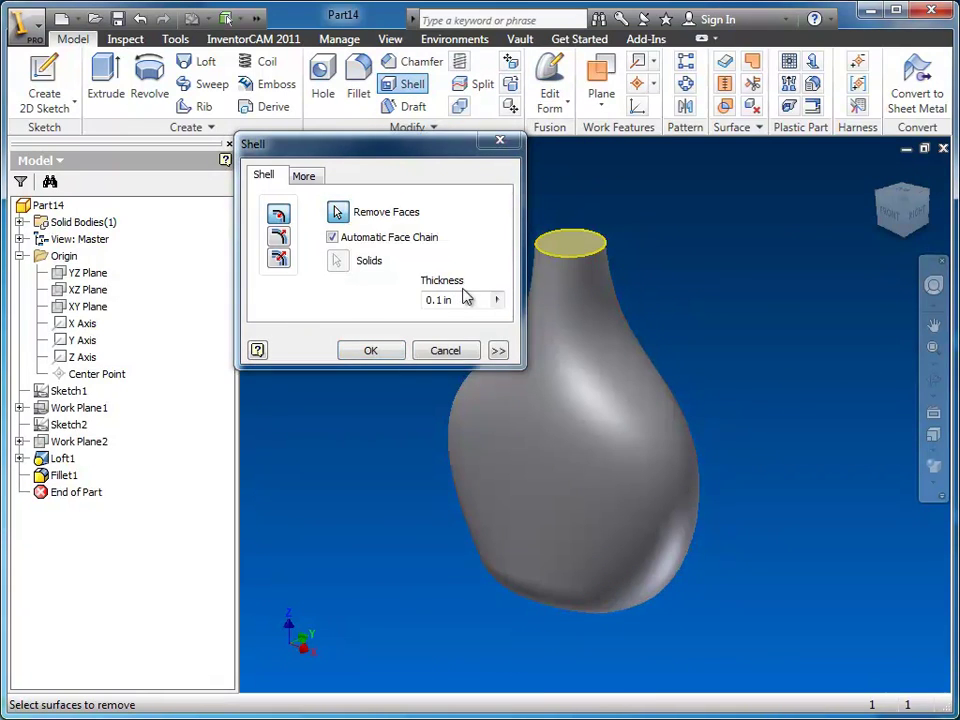
pyautogui.click(438, 302)
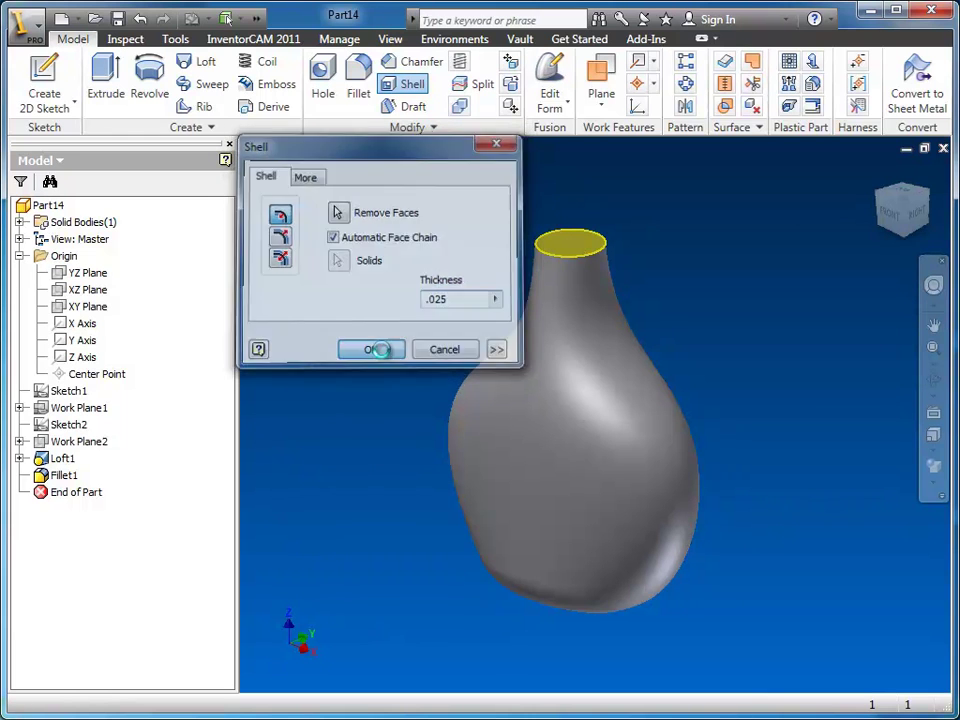
pyautogui.click(381, 349)
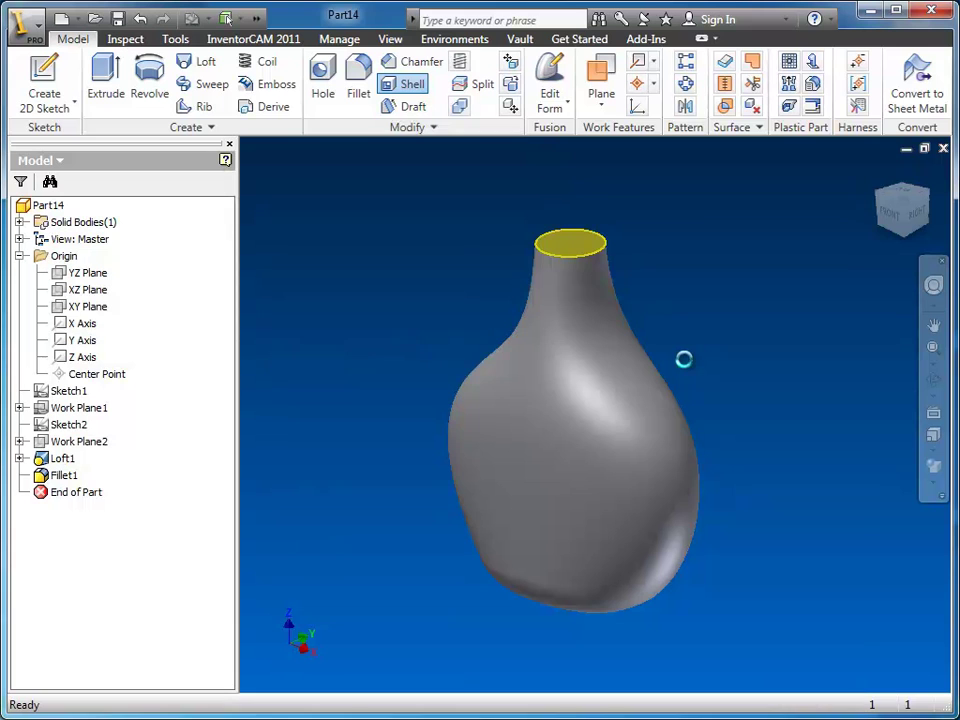
pyautogui.press('F4')
pyautogui.moveTo(600, 405)
pyautogui.mouseDown()
pyautogui.moveTo(591, 463)
pyautogui.moveTo(617, 452)
pyautogui.moveTo(596, 462)
pyautogui.moveTo(602, 394)
pyautogui.moveTo(579, 386)
pyautogui.moveTo(596, 381)
pyautogui.moveTo(602, 399)
pyautogui.mouseUp()
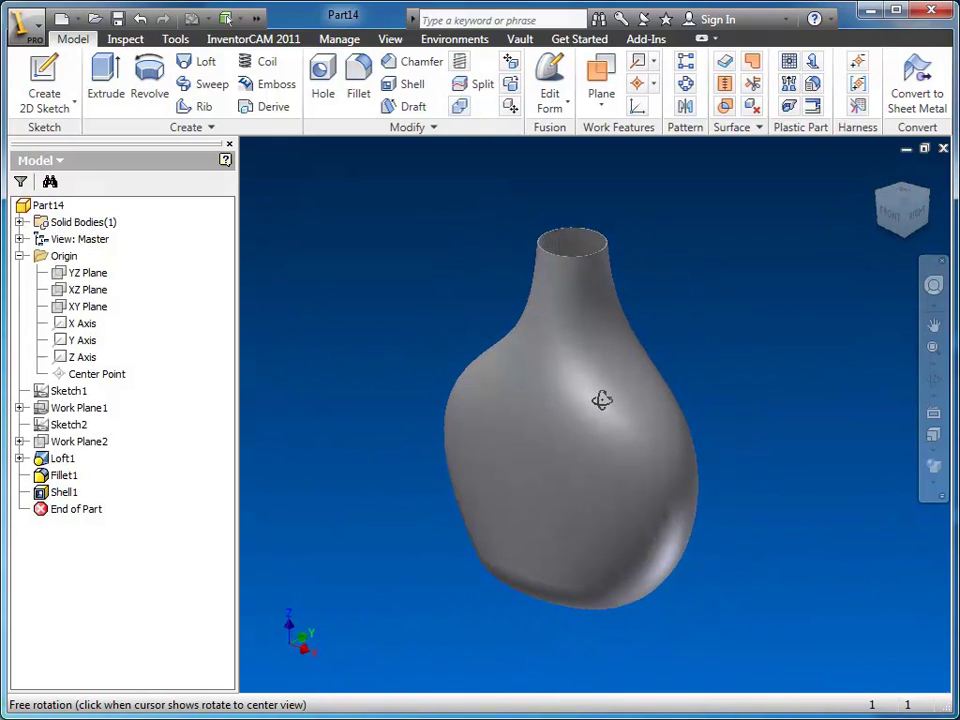
# - Change Work Plane2's offset from 4 in to 5 in and update the part
pyautogui.press('Escape')
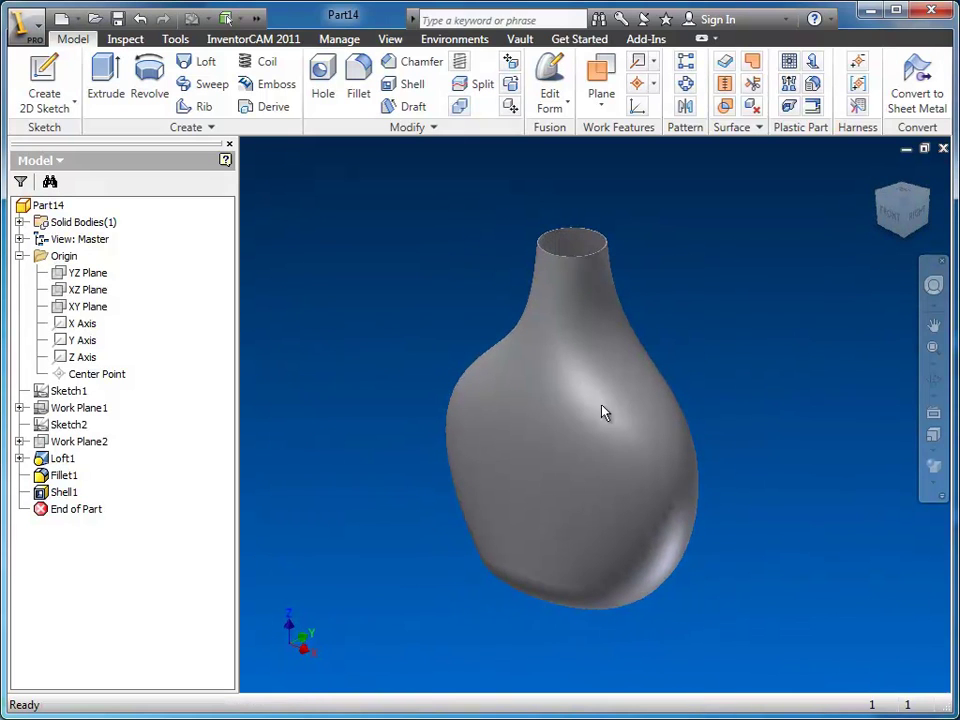
pyautogui.click(42, 443)
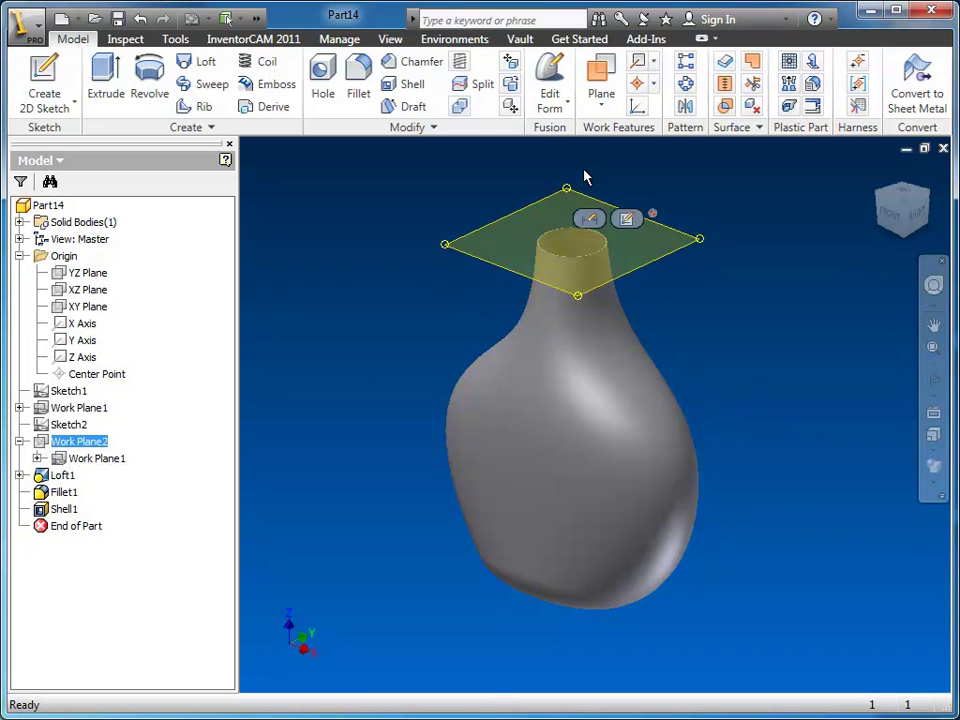
pyautogui.click(589, 220)
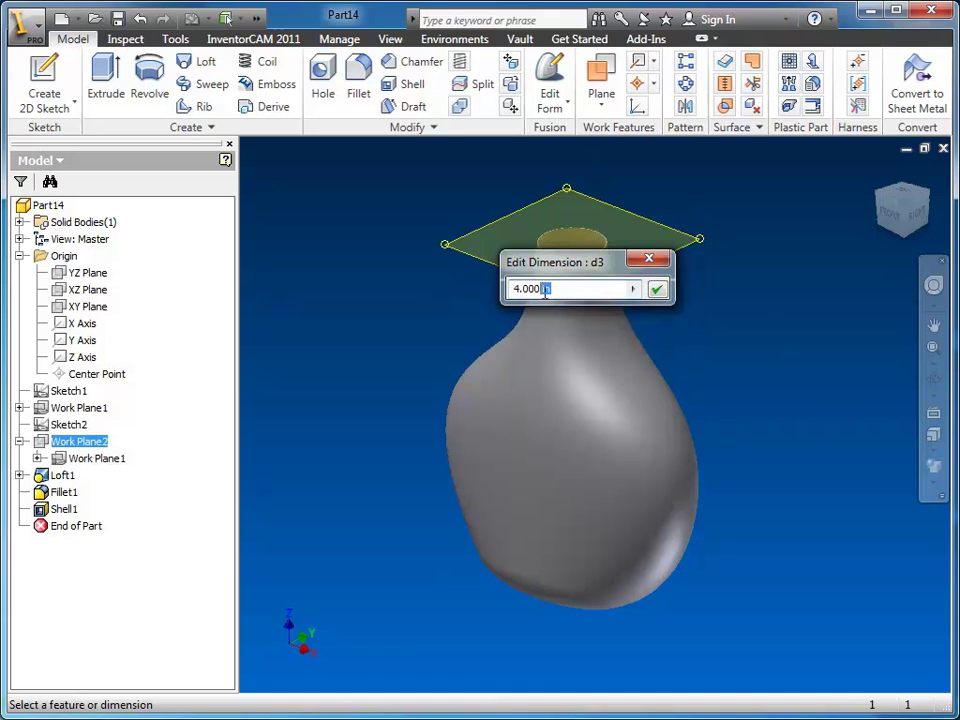
pyautogui.write('5')
pyautogui.click(656, 289)
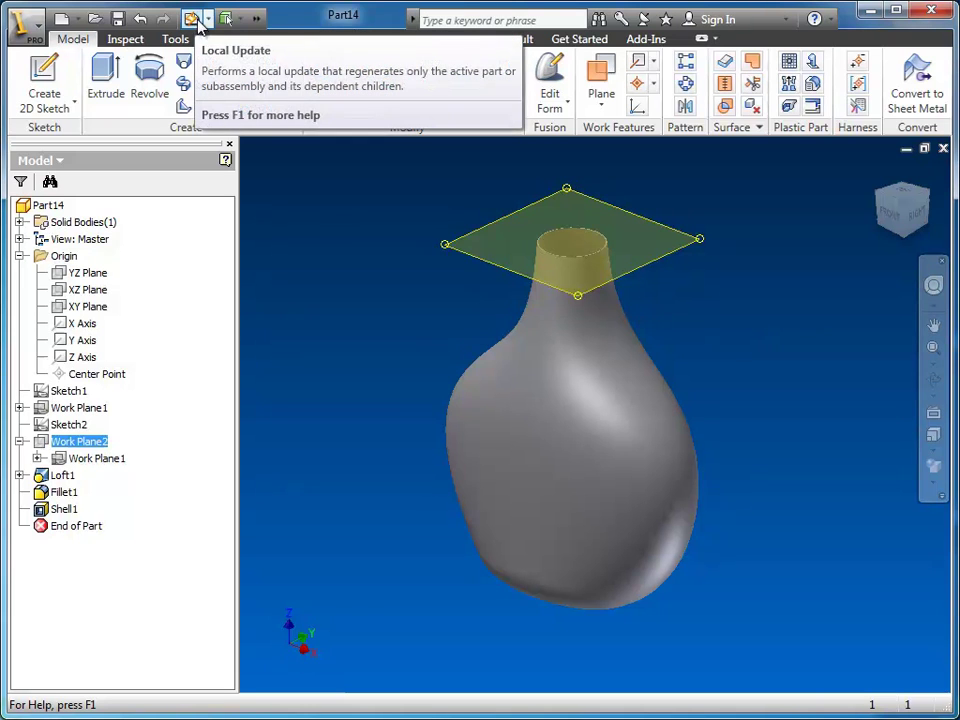
pyautogui.click(191, 20)
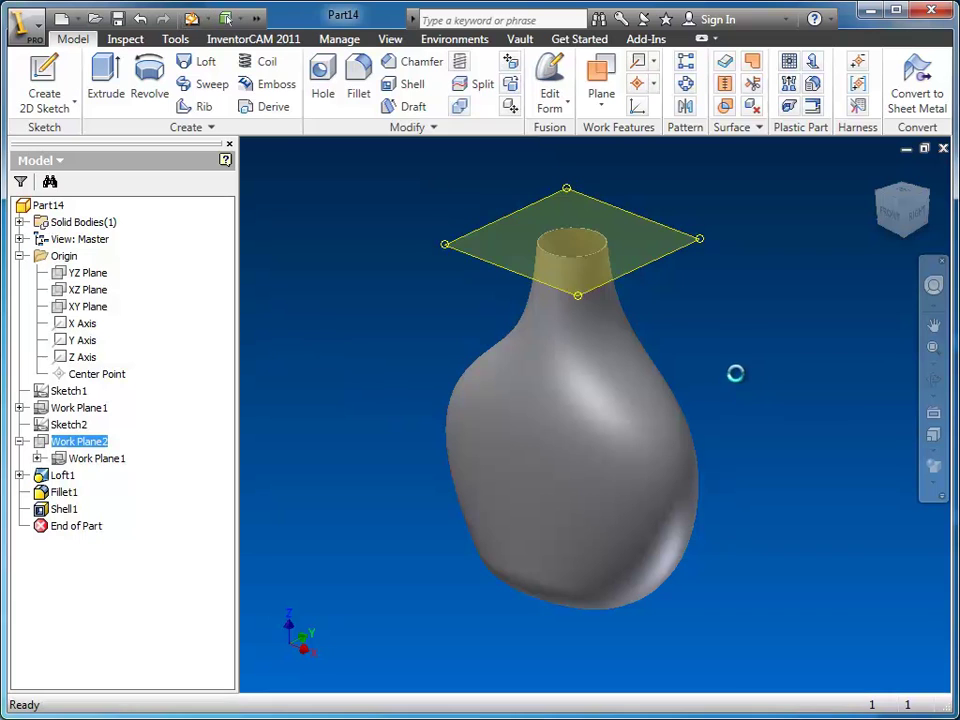
# - Deselect the plane and view the lengthened vase straight from the front
pyautogui.click(733, 332)
pyautogui.moveTo(707, 300); pyautogui.dragTo(697, 362, button='middle')
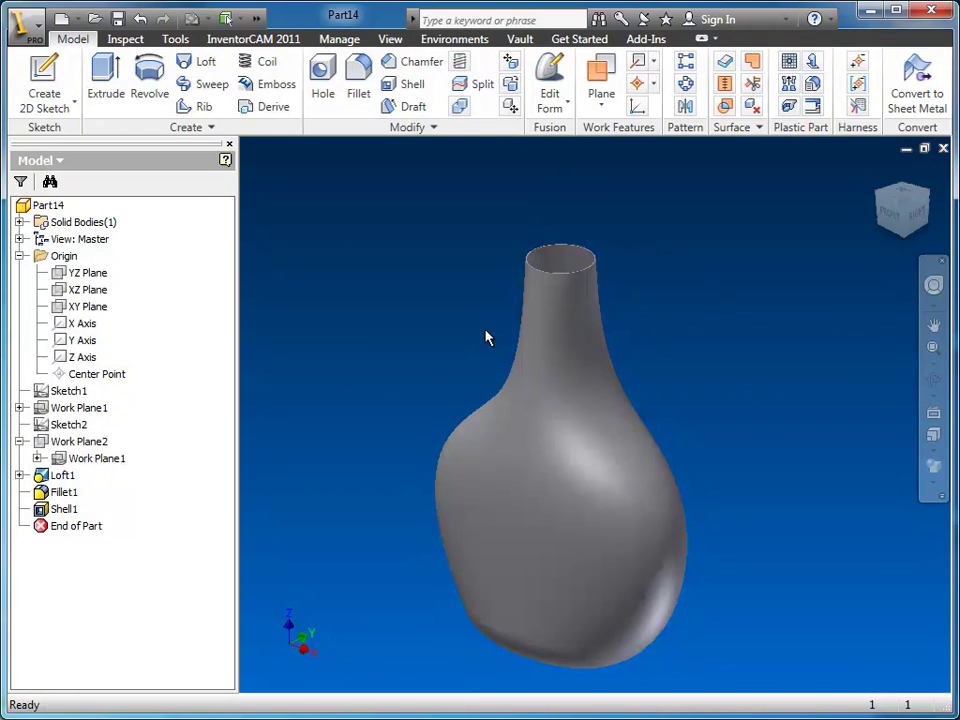
pyautogui.click(889, 219)
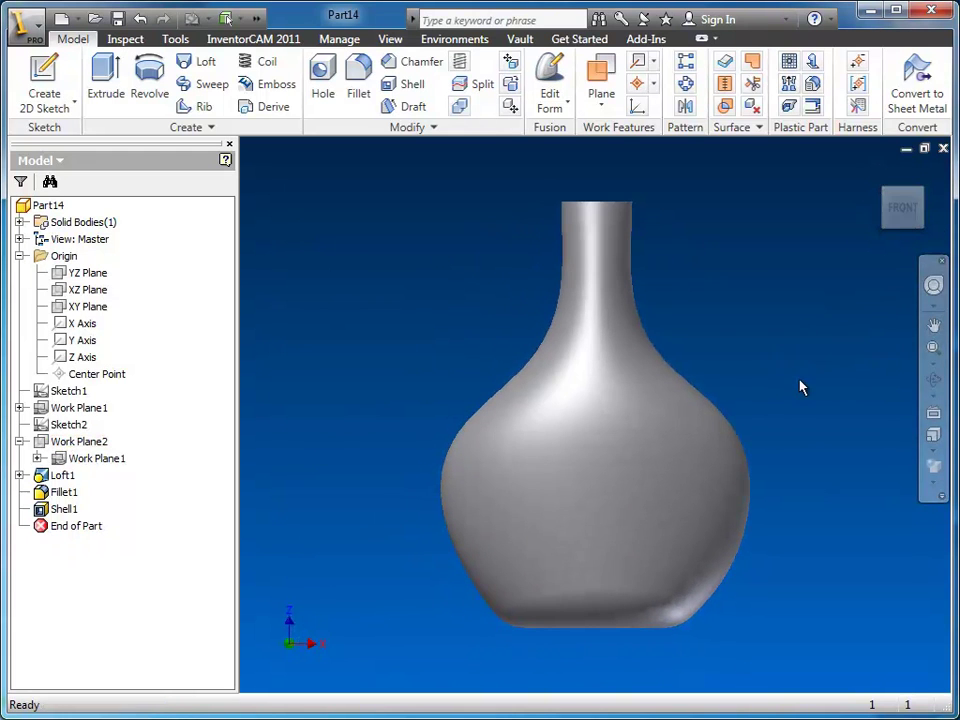
# - Edit Sketch4 and drag the left and right spline rails' shoulder points for a teardrop shape
pyautogui.click(20, 475)
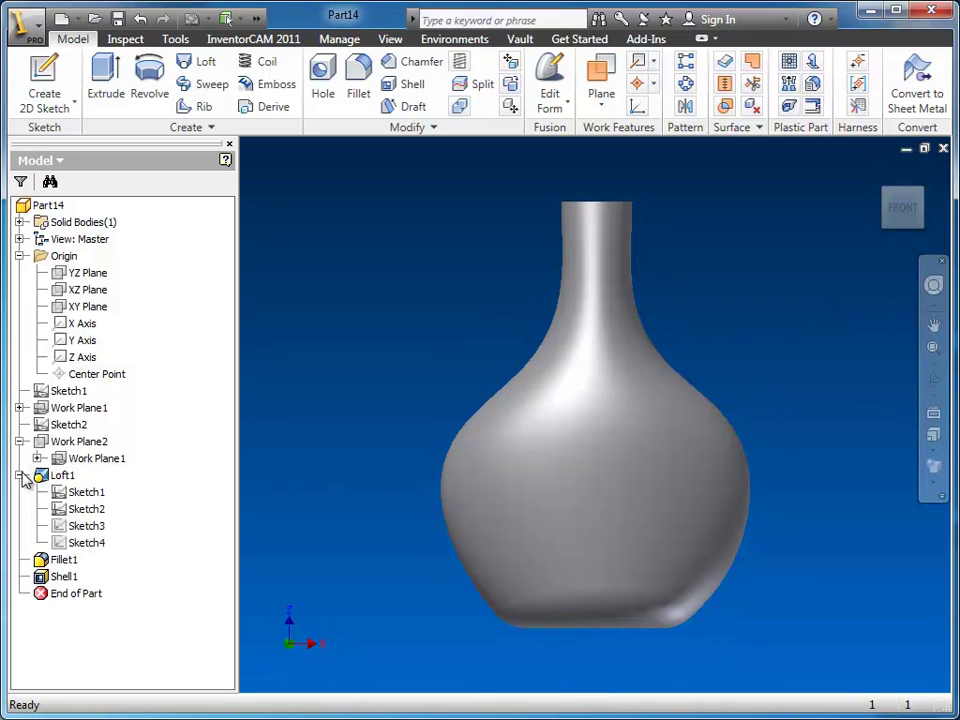
pyautogui.click(86, 542)
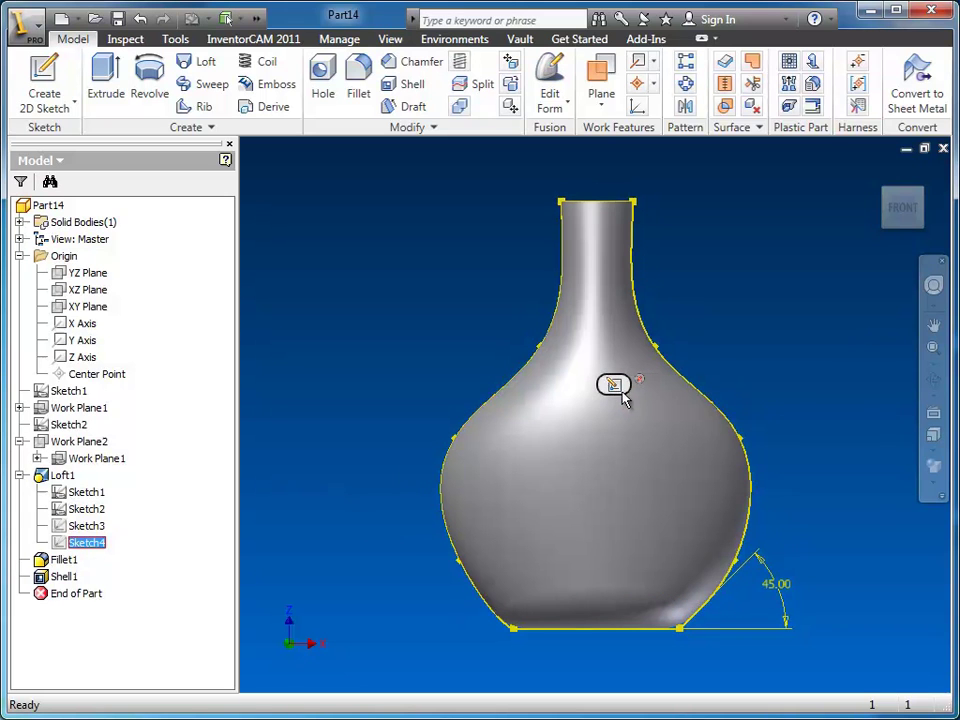
pyautogui.click(614, 385)
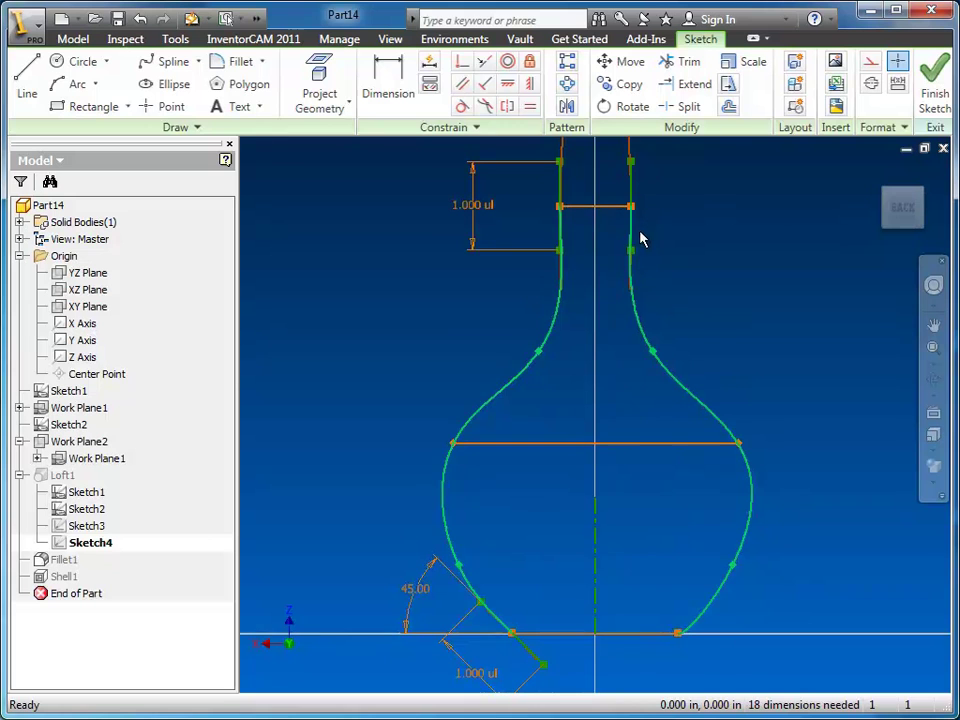
pyautogui.click(537, 356)
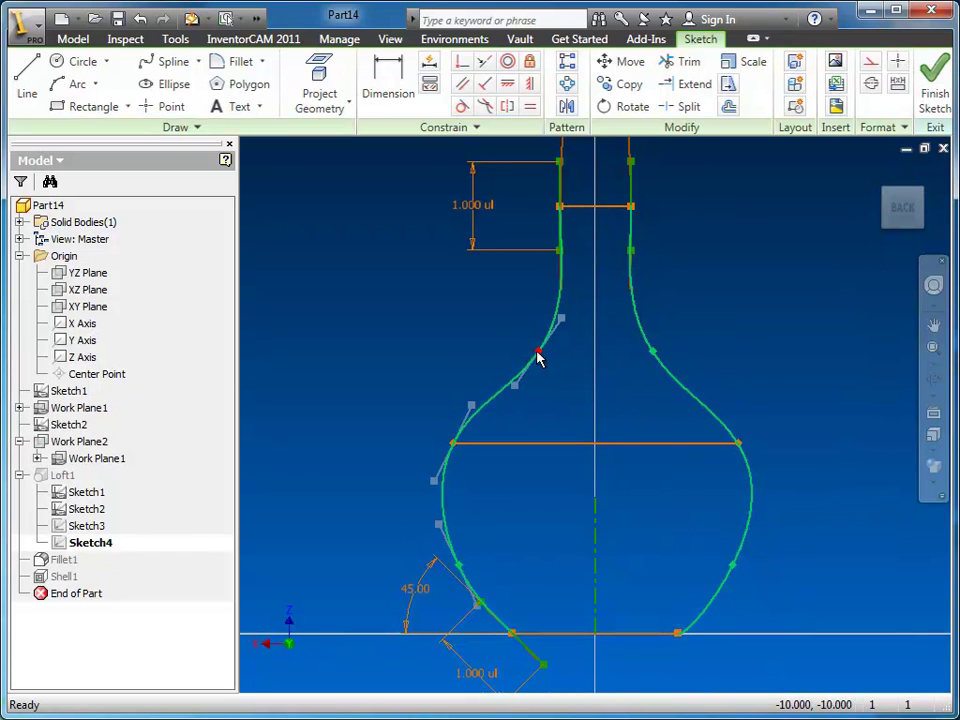
pyautogui.moveTo(537, 356)
pyautogui.mouseDown()
pyautogui.moveTo(543, 363)
pyautogui.moveTo(516, 343)
pyautogui.moveTo(522, 356)
pyautogui.mouseUp()
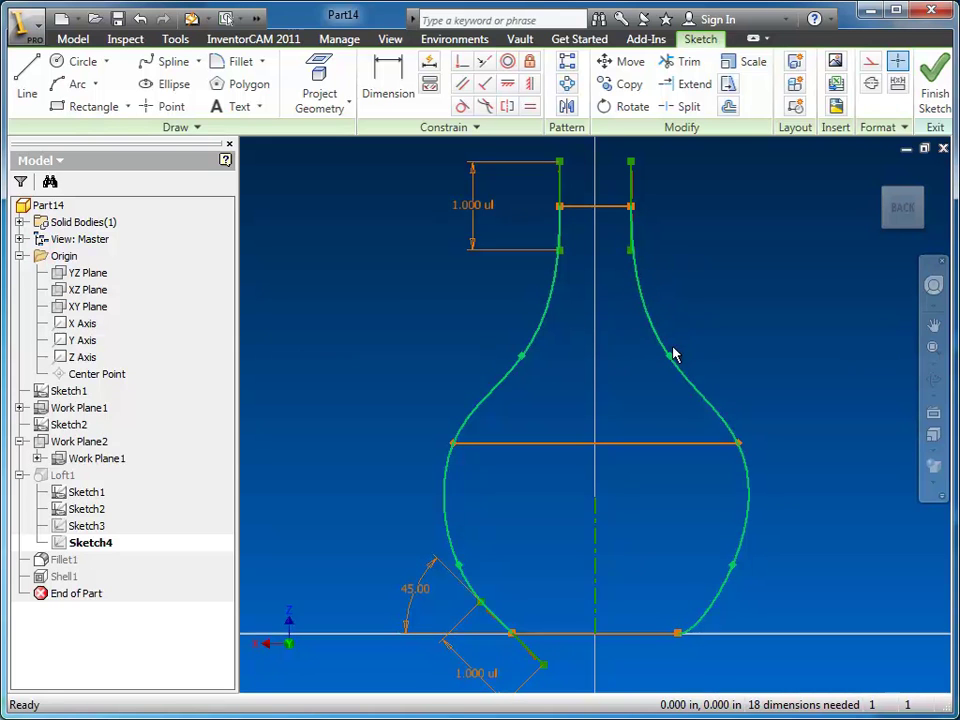
pyautogui.moveTo(670, 357); pyautogui.dragTo(676, 347)
pyautogui.click(936, 94)
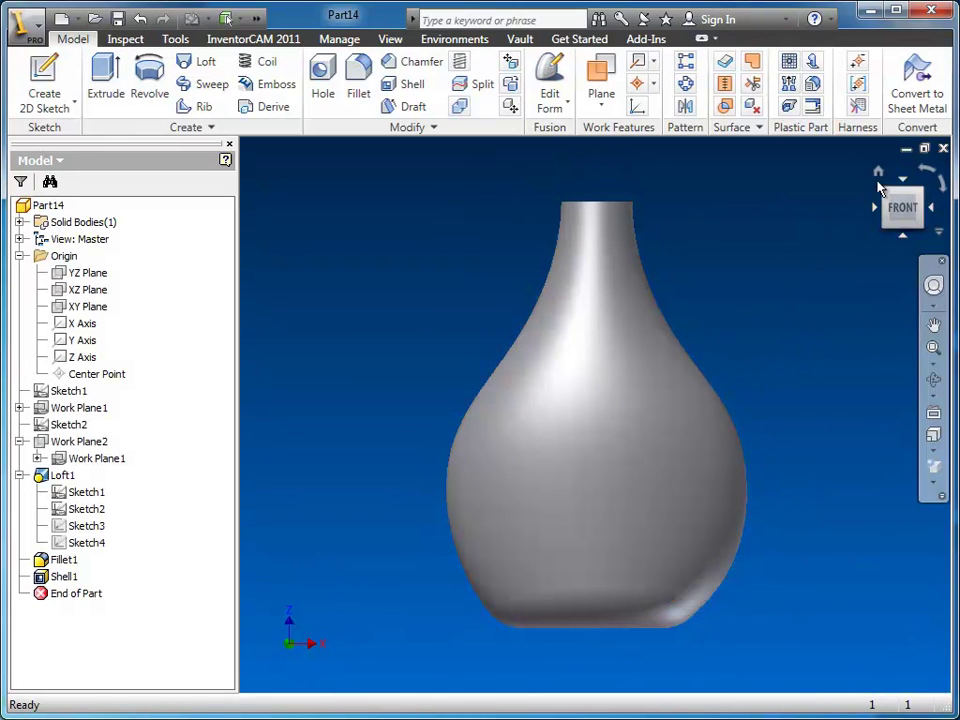
# - Orbit to an elevated three-quarter view showing the vase's open top
pyautogui.keyDown('shift'); pyautogui.moveTo(906, 193); pyautogui.dragTo(782, 327, button='middle'); pyautogui.keyUp('shift')
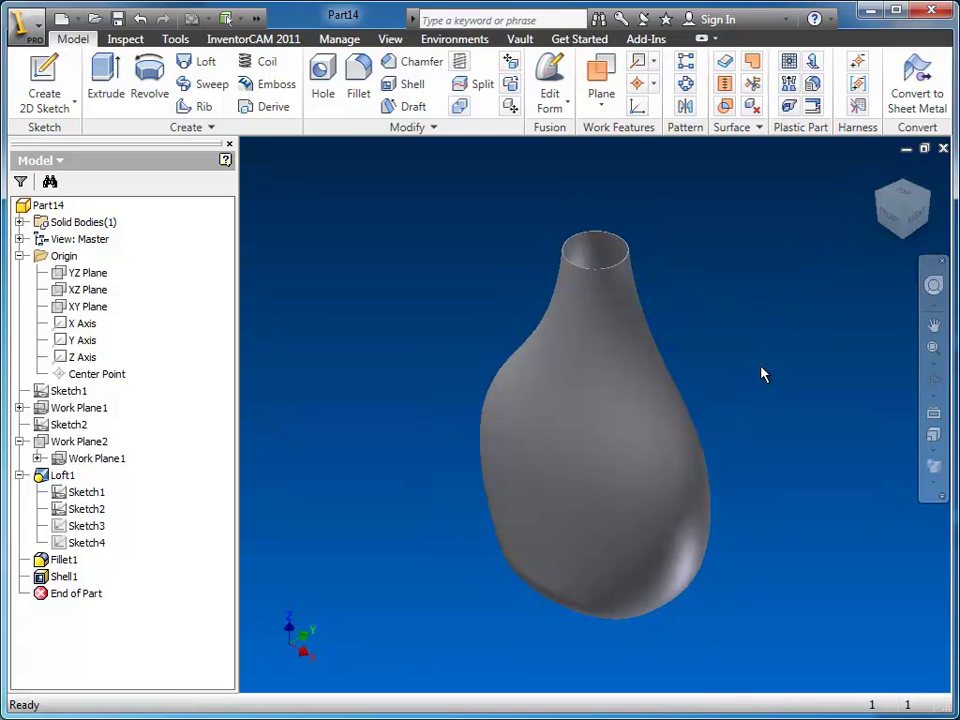